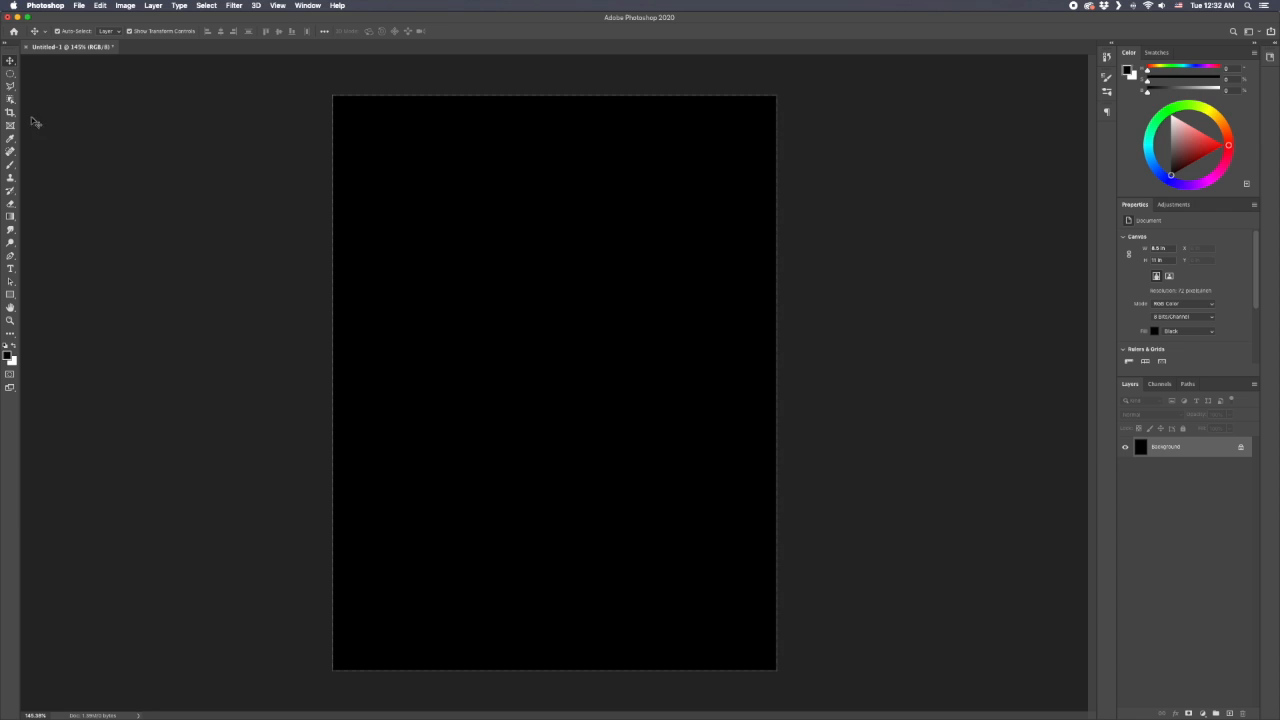
- Add a new layer and make a circular selection about 2.5 in wide in the upper-left part of the canvas
{"action": "left_click", "coordinate": [11, 75]}
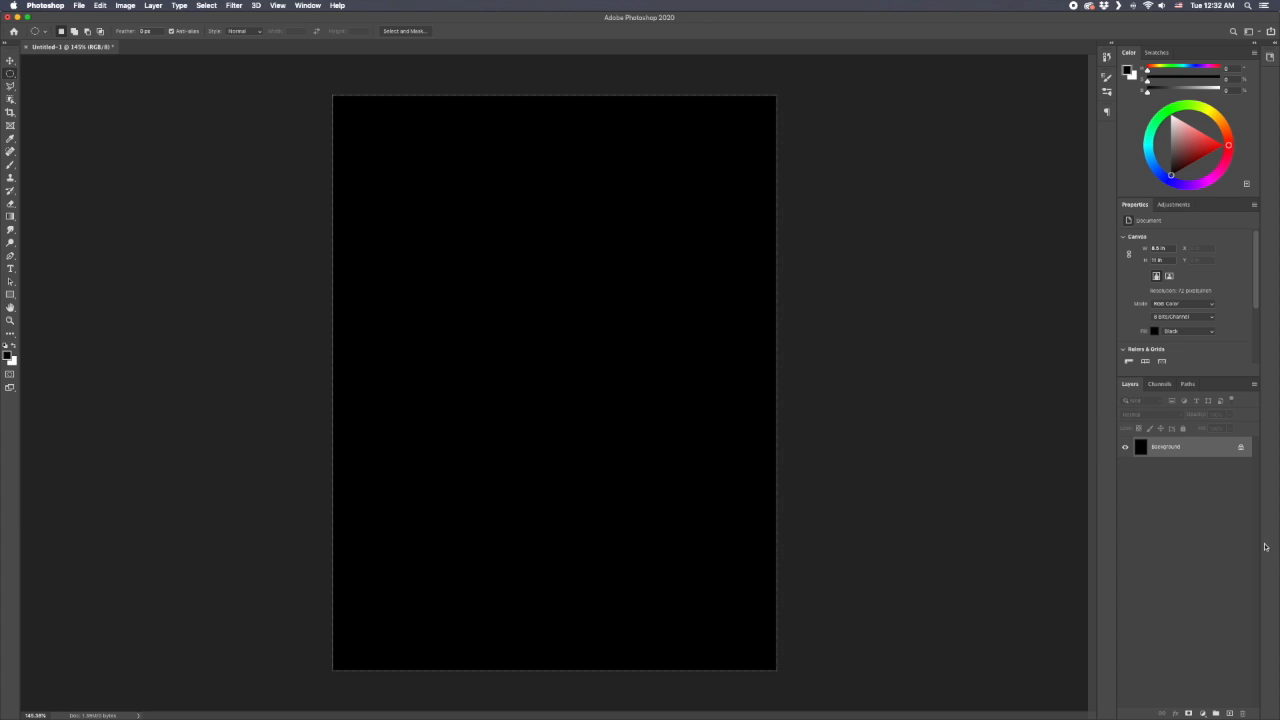
{"action": "left_click", "coordinate": [1229, 712]}
{"action": "left_click", "coordinate": [396, 168]}
{"action": "left_click_drag", "start_coordinate": [396, 168], "coordinate": [522, 302]}
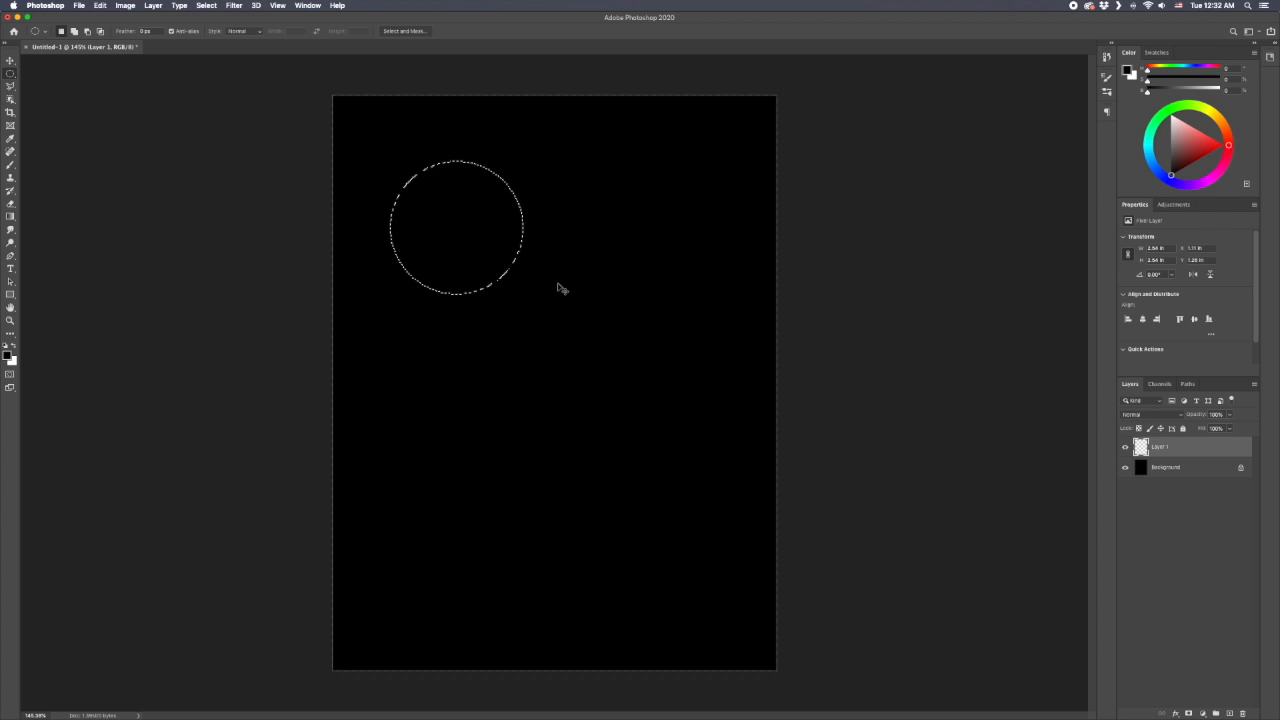
- Rotate the canvas 90° clockwise and make a new circular selection about 2.5 in wide near its upper-left corner
{"action": "left_click", "coordinate": [125, 5]}
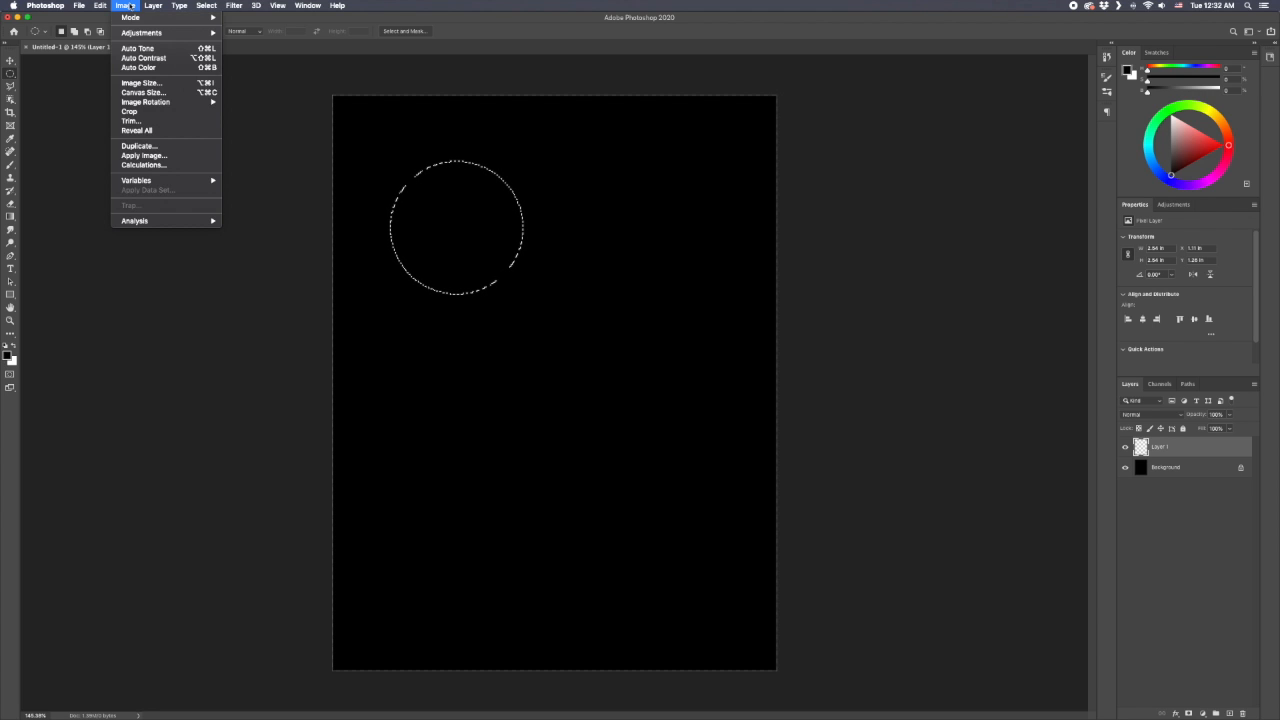
{"action": "mouse_move", "coordinate": [150, 102]}
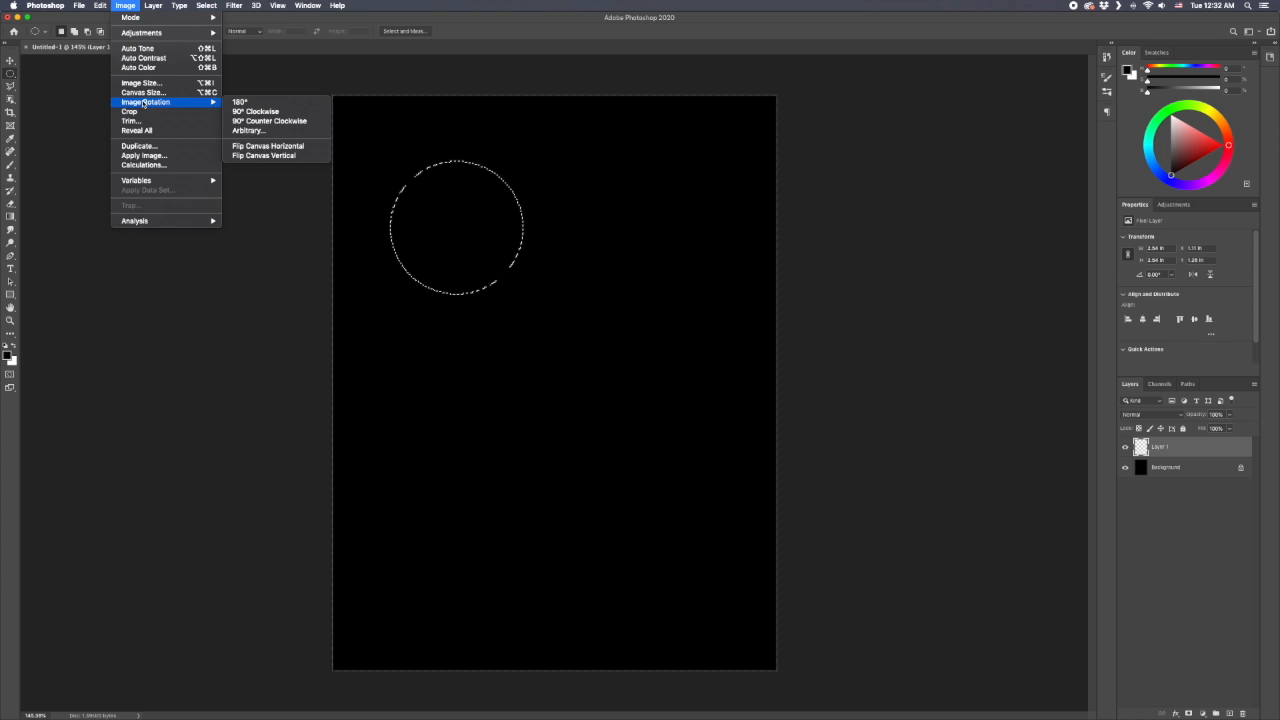
{"action": "left_click", "coordinate": [268, 111]}
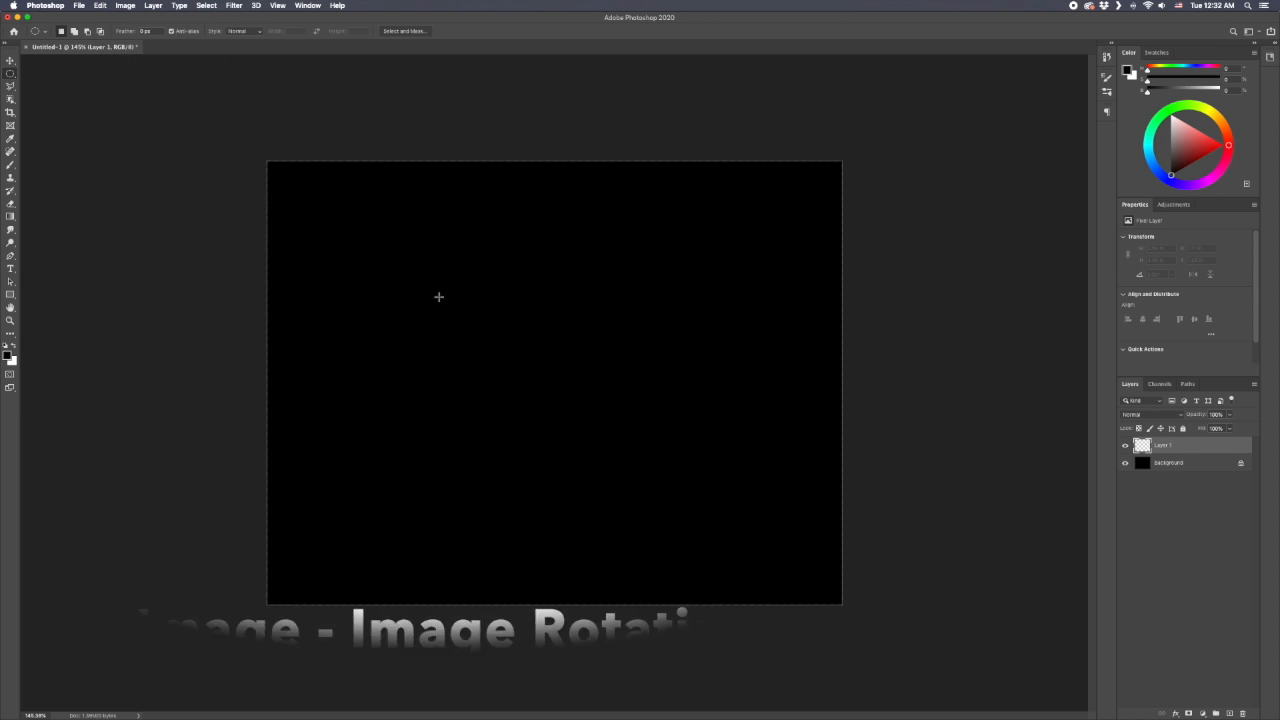
{"action": "left_click_drag", "start_coordinate": [343, 224], "coordinate": [474, 353]}
{"action": "mouse_move", "coordinate": [426, 307]}
{"action": "left_mouse_down"}
{"action": "mouse_move", "coordinate": [406, 286]}
{"action": "mouse_move", "coordinate": [419, 300]}
{"action": "left_mouse_up"}
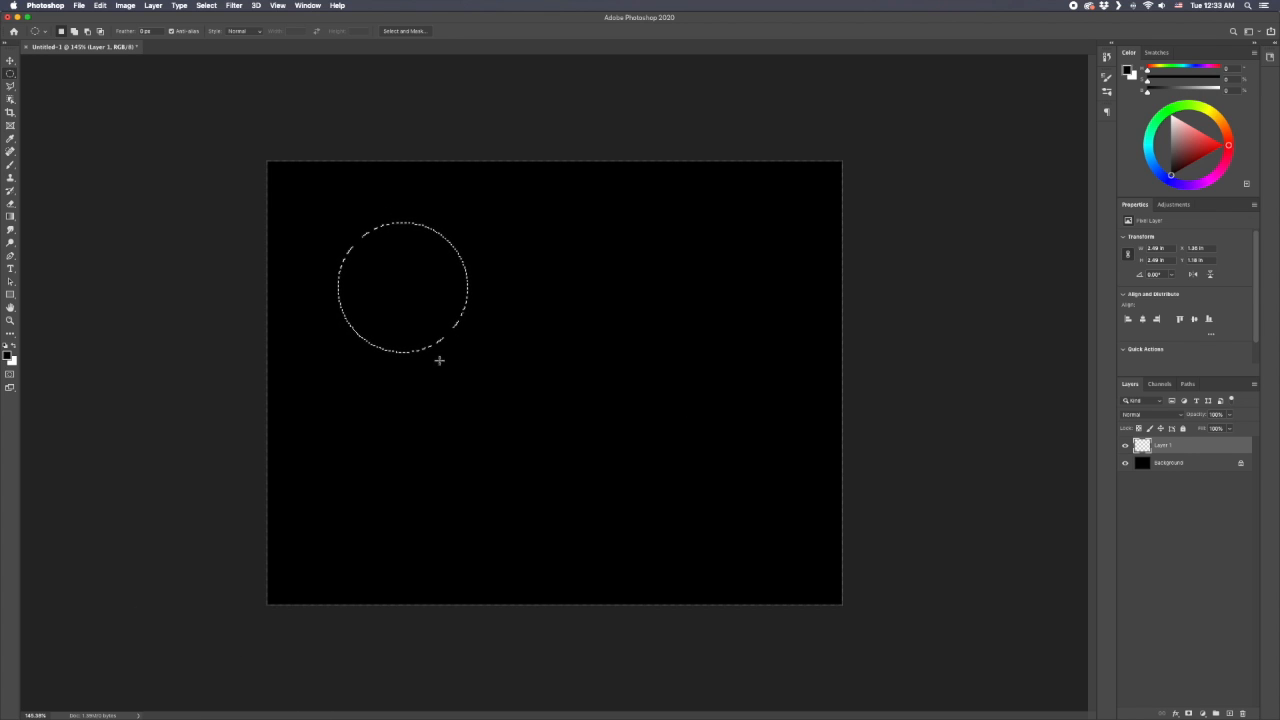
- Edit the Gradient tool's Foreground to Background gradient and set its starting color stop to magenta
{"action": "left_click", "coordinate": [10, 216]}
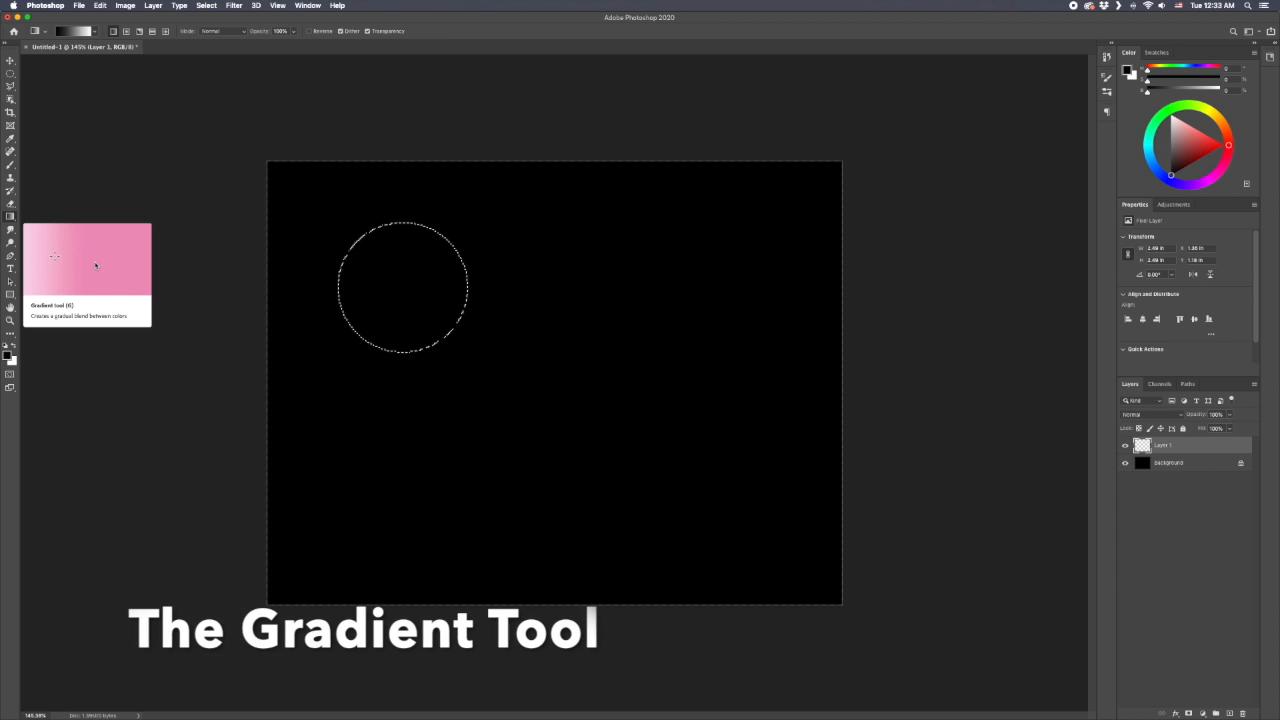
{"action": "left_click", "coordinate": [78, 31]}
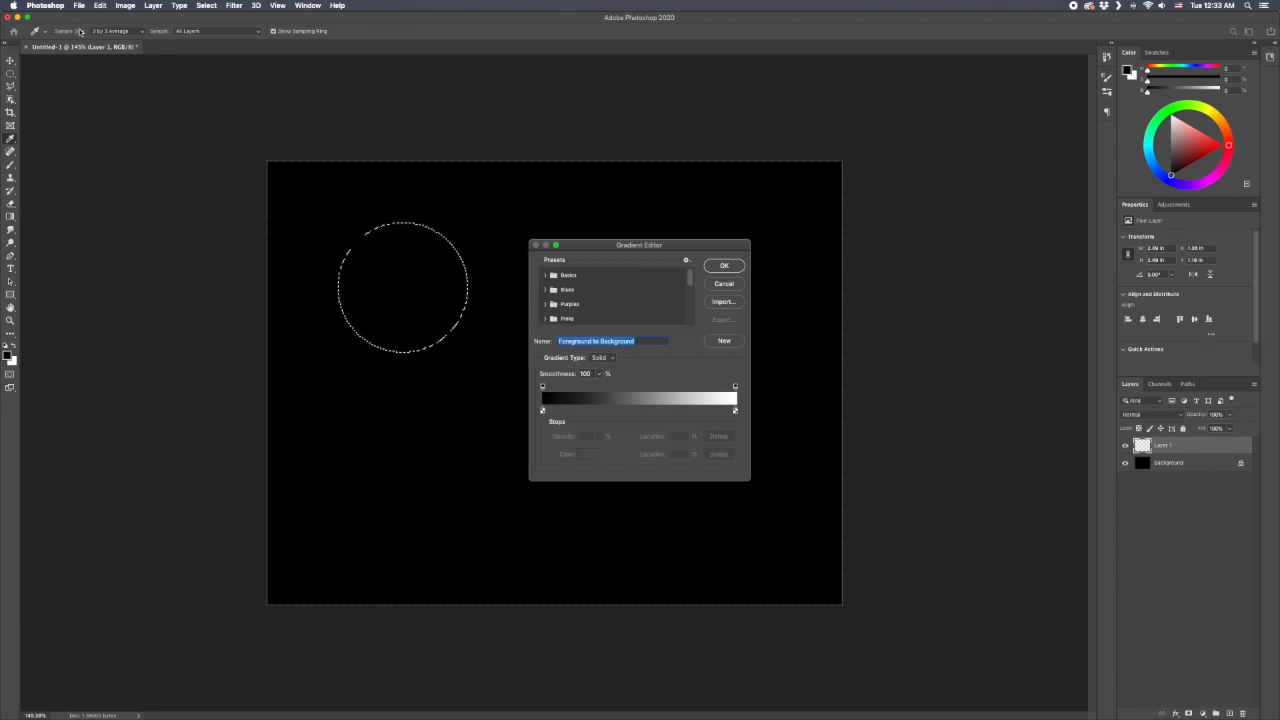
{"action": "left_click", "coordinate": [543, 411]}
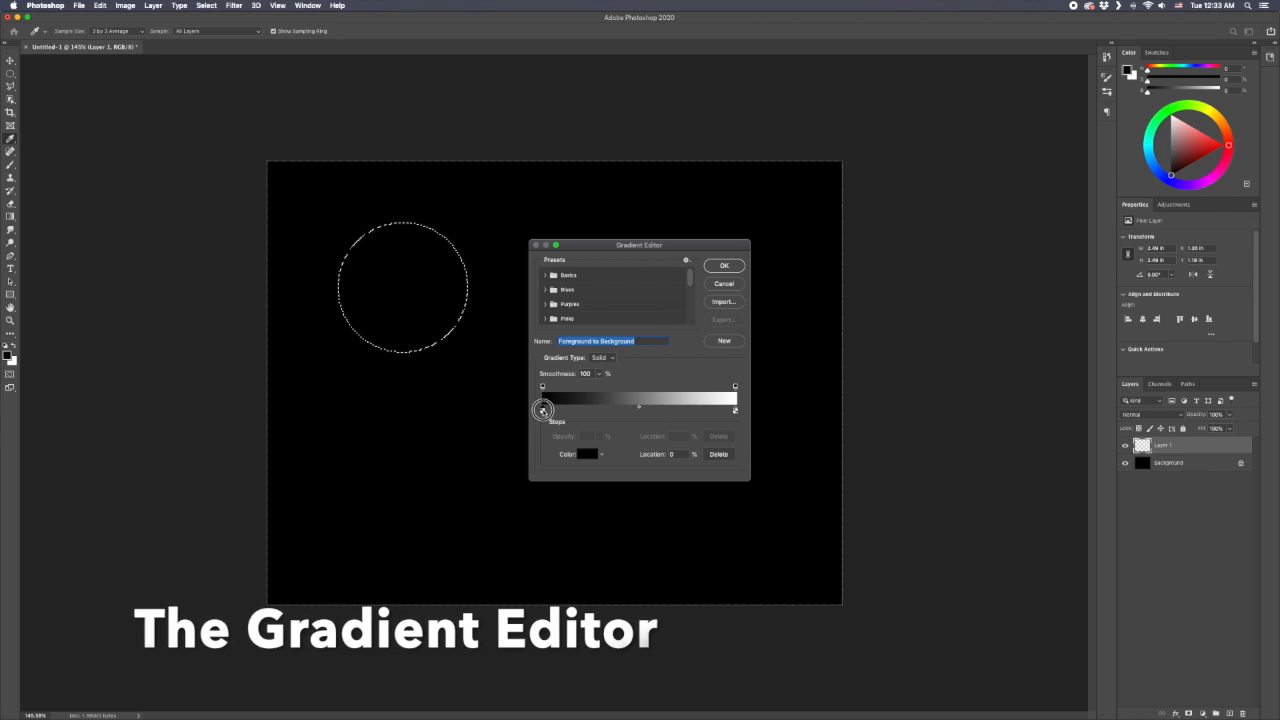
{"action": "left_click", "coordinate": [587, 455]}
{"action": "left_click_drag", "start_coordinate": [650, 294], "coordinate": [650, 291]}
{"action": "left_click", "coordinate": [632, 275]}
{"action": "left_click", "coordinate": [722, 265]}
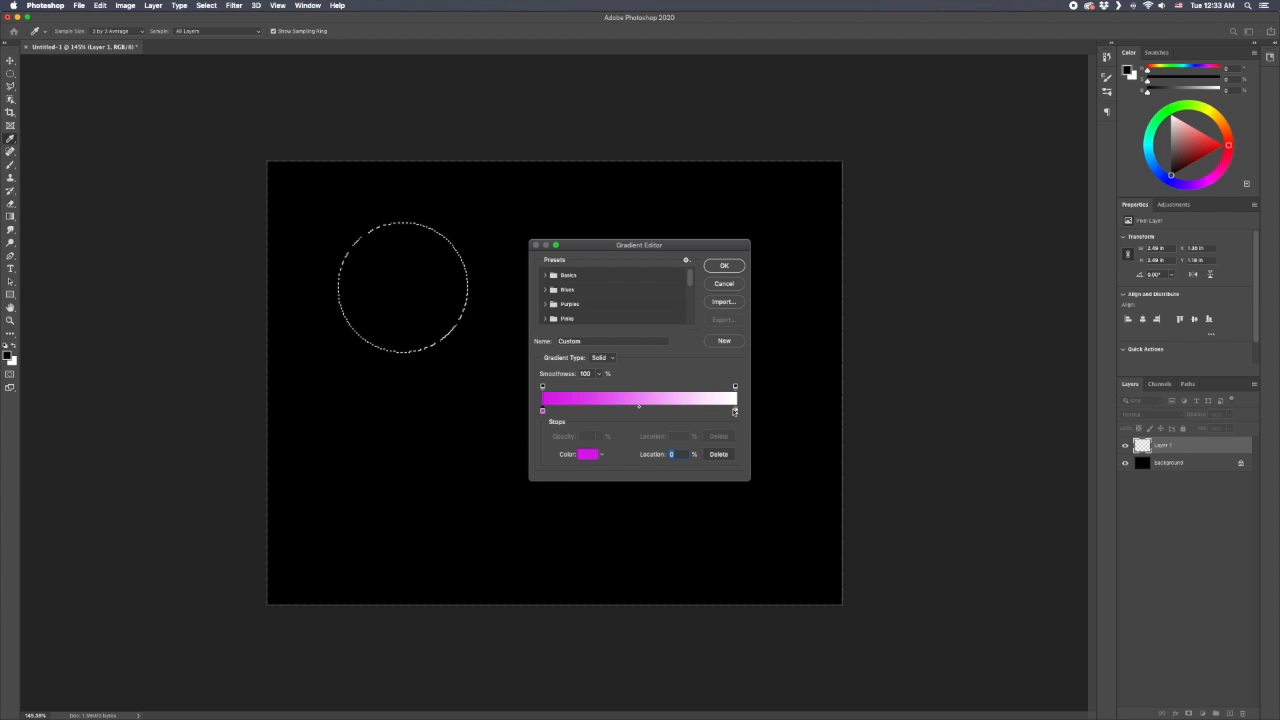
- Set the gradient's end color stop to orange and accept the edited gradient
{"action": "left_click", "coordinate": [735, 411]}
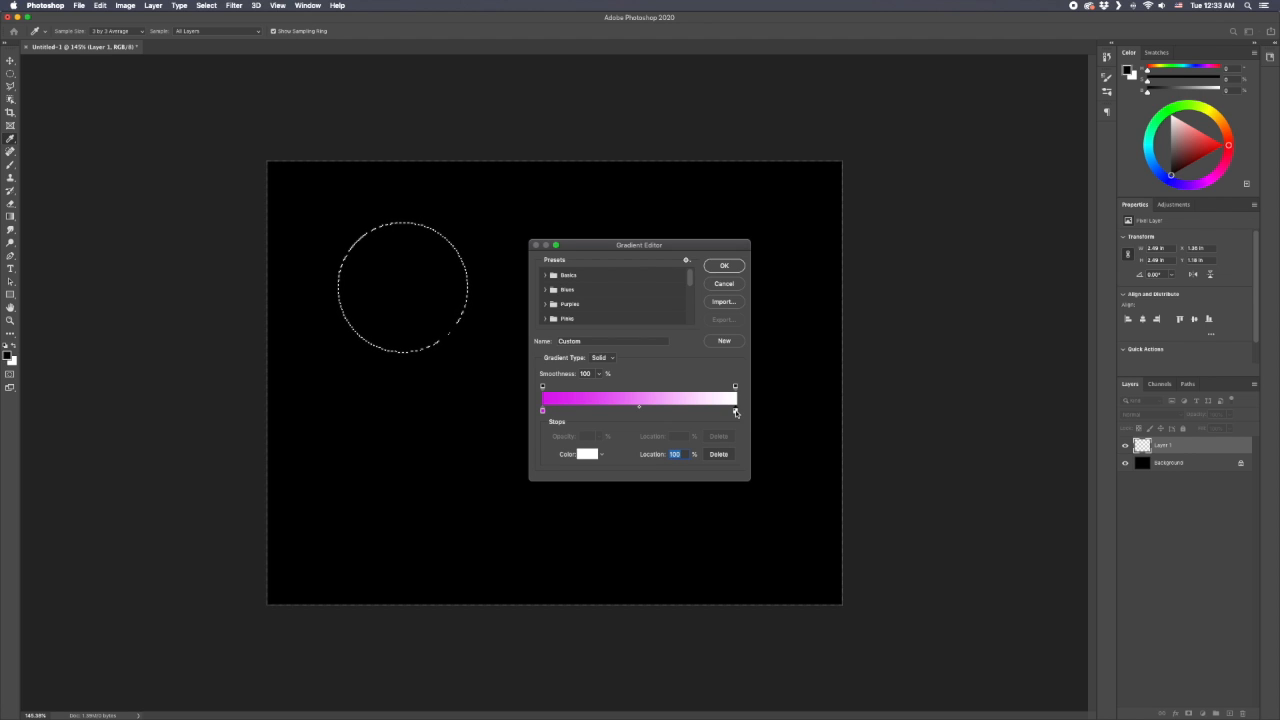
{"action": "left_click", "coordinate": [592, 454]}
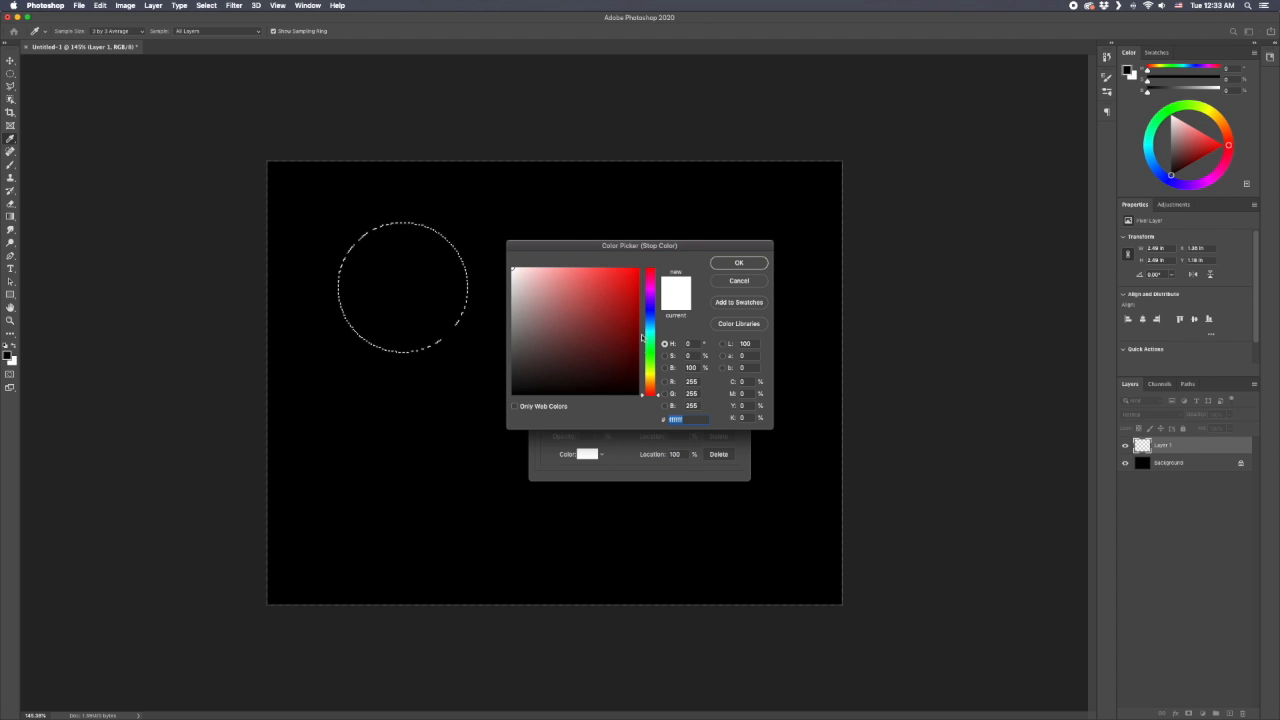
{"action": "left_click_drag", "start_coordinate": [649, 323], "coordinate": [626, 272]}
{"action": "left_click", "coordinate": [737, 263]}
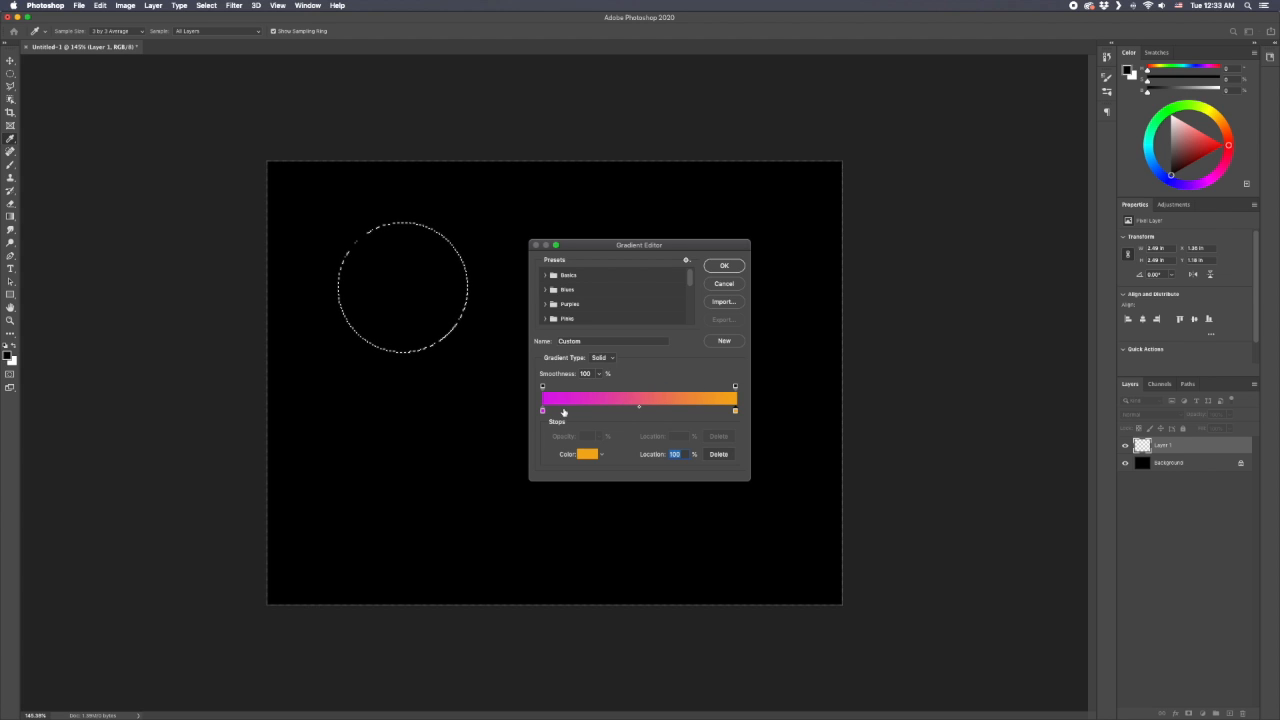
{"action": "left_click", "coordinate": [724, 266]}
- Fill the circular selection with a linear gradient, and replace it with a radial one running from upper right to lower left
{"action": "mouse_move", "coordinate": [381, 270]}
{"action": "left_mouse_down"}
{"action": "mouse_move", "coordinate": [438, 332]}
{"action": "mouse_move", "coordinate": [388, 252]}
{"action": "left_mouse_up"}
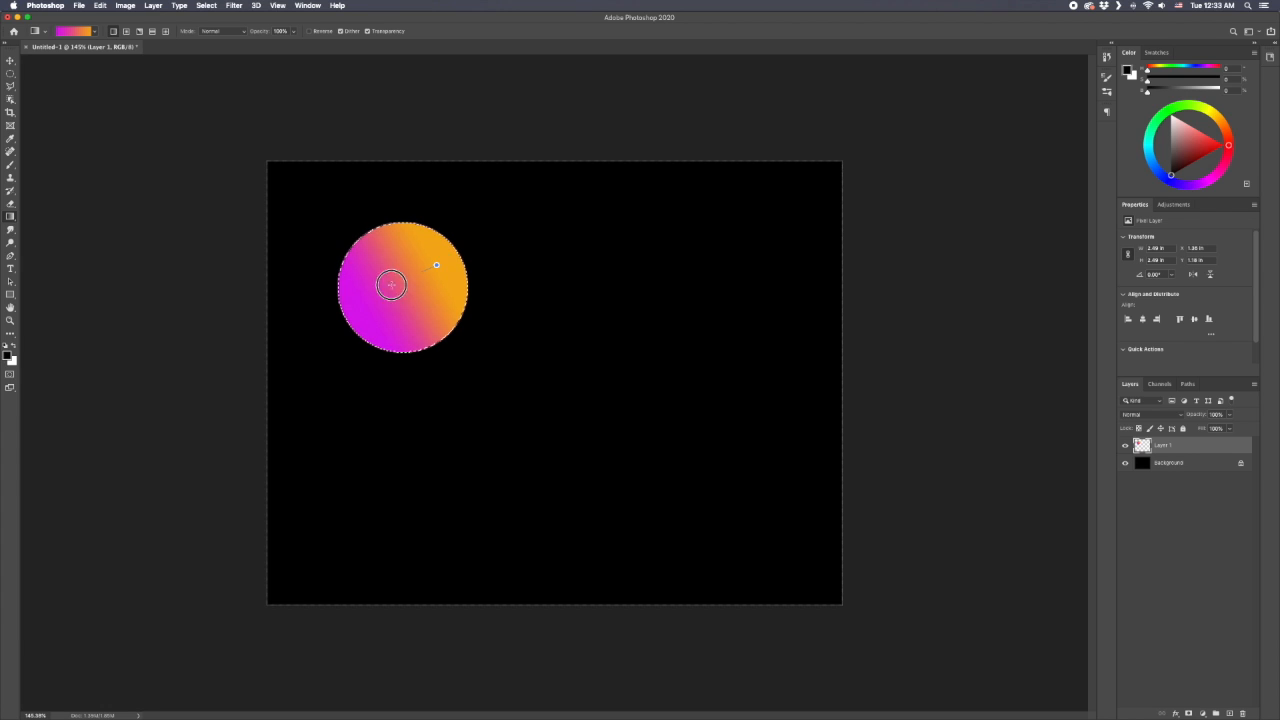
{"action": "left_click", "coordinate": [126, 31]}
{"action": "left_click_drag", "start_coordinate": [428, 265], "coordinate": [380, 309]}
{"action": "left_click_drag", "start_coordinate": [417, 268], "coordinate": [351, 337]}
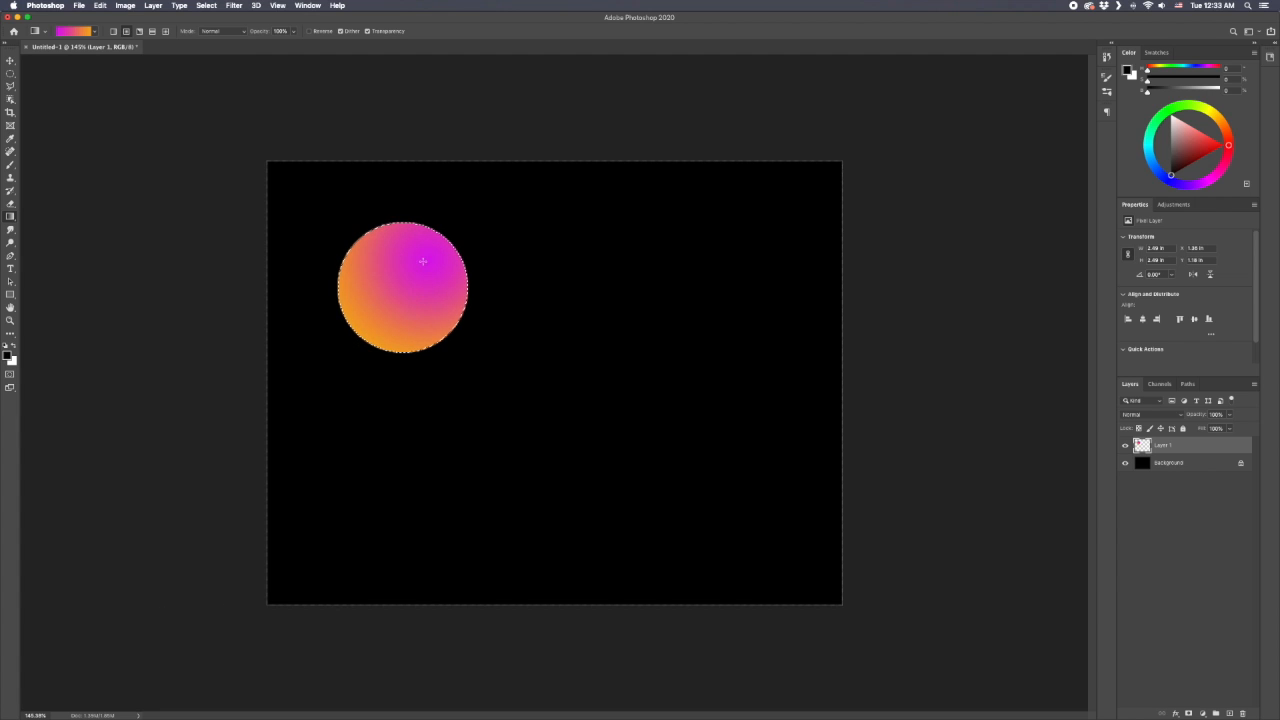
- Edit the gradient to run from magenta through orange in the middle to a blue end stop, and refill the circle radially with it
{"action": "left_click", "coordinate": [80, 32]}
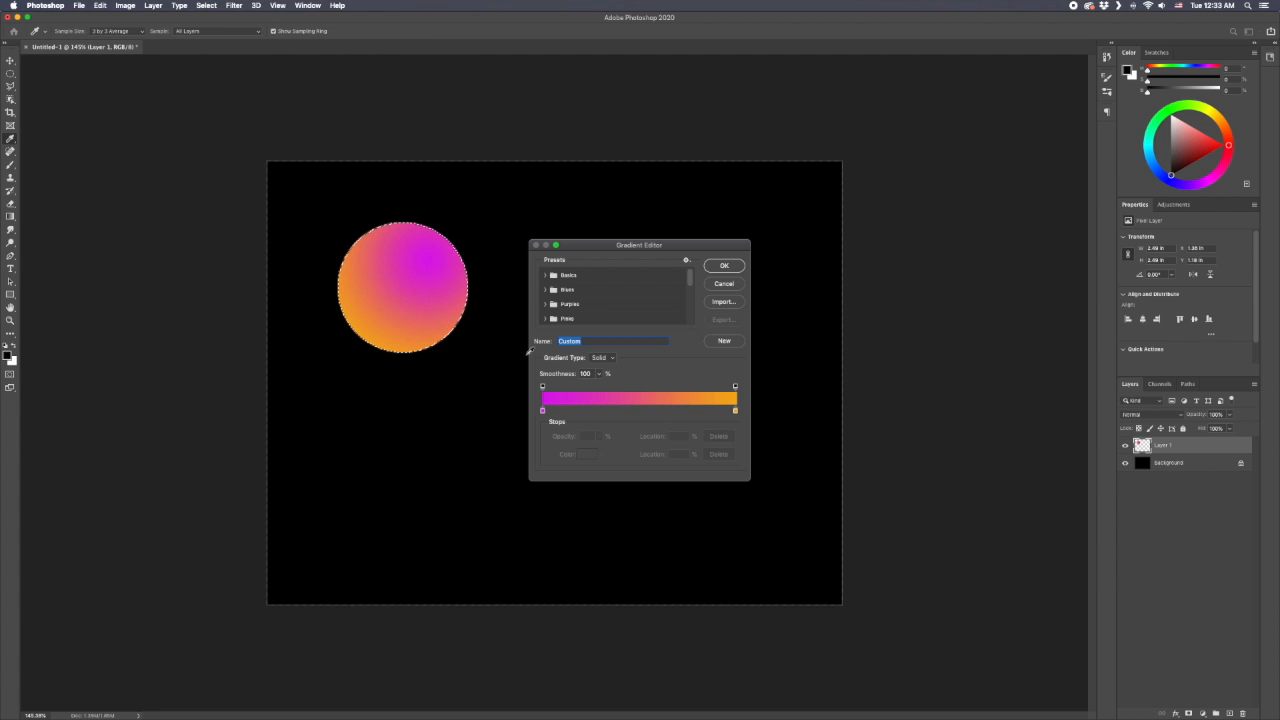
{"action": "left_click_drag", "start_coordinate": [736, 411], "coordinate": [641, 411]}
{"action": "left_click", "coordinate": [733, 411]}
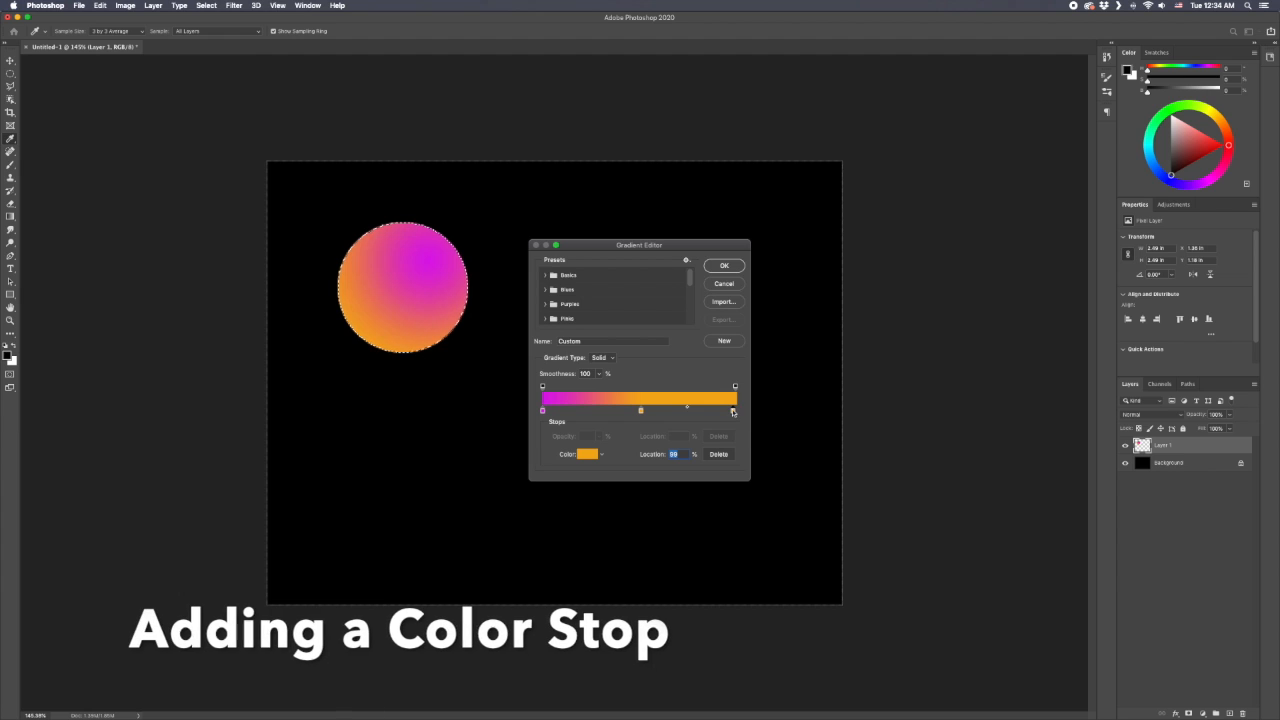
{"action": "double_click", "coordinate": [733, 411]}
{"action": "left_click_drag", "start_coordinate": [650, 352], "coordinate": [650, 323]}
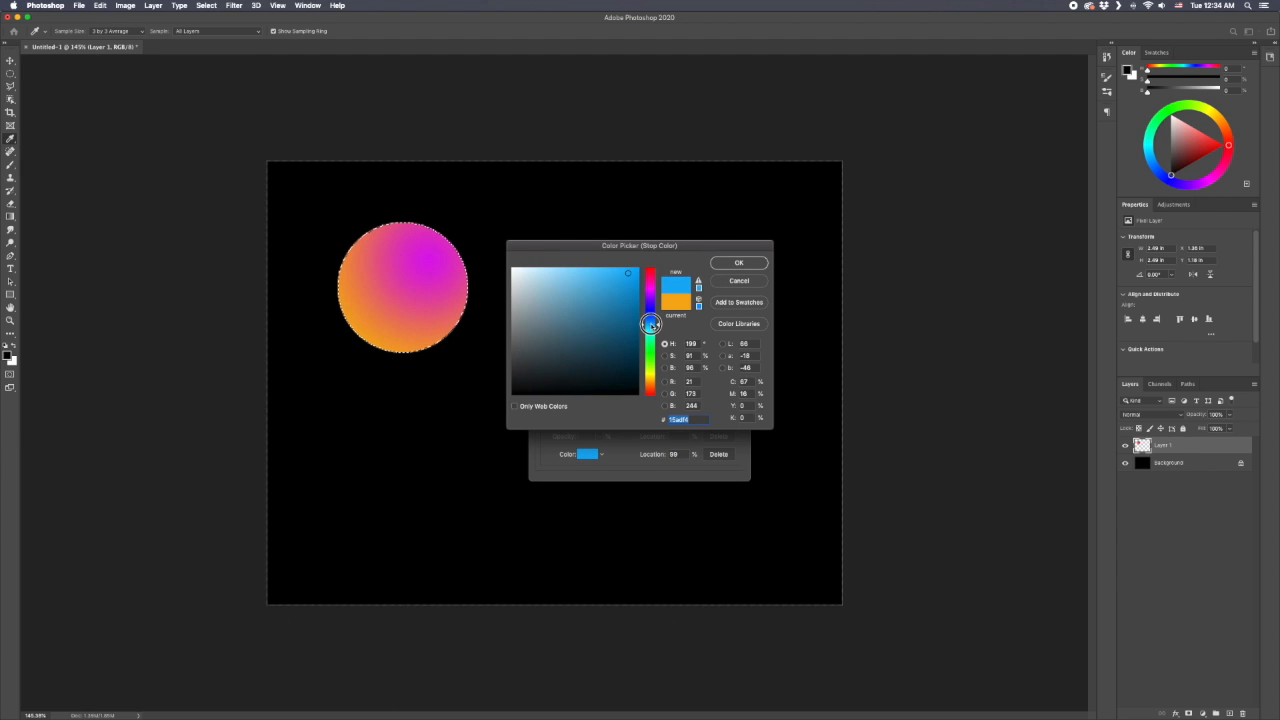
{"action": "left_click", "coordinate": [739, 262]}
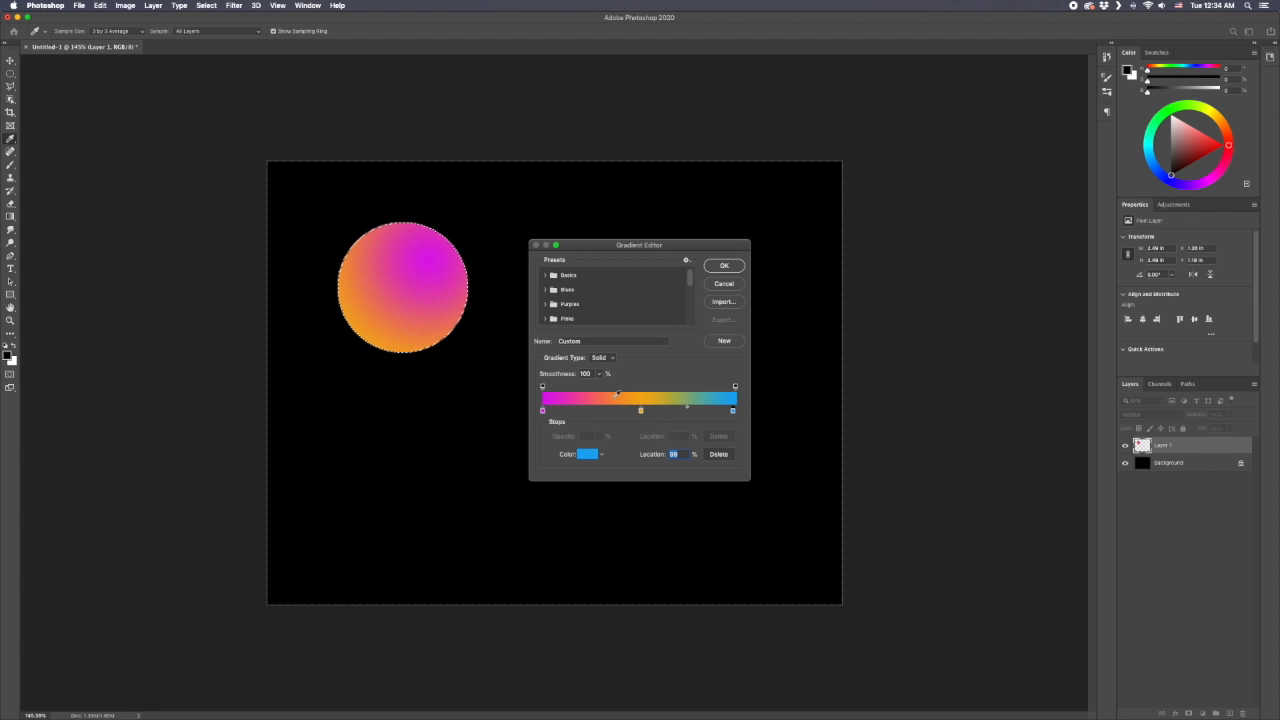
{"action": "left_click", "coordinate": [724, 265]}
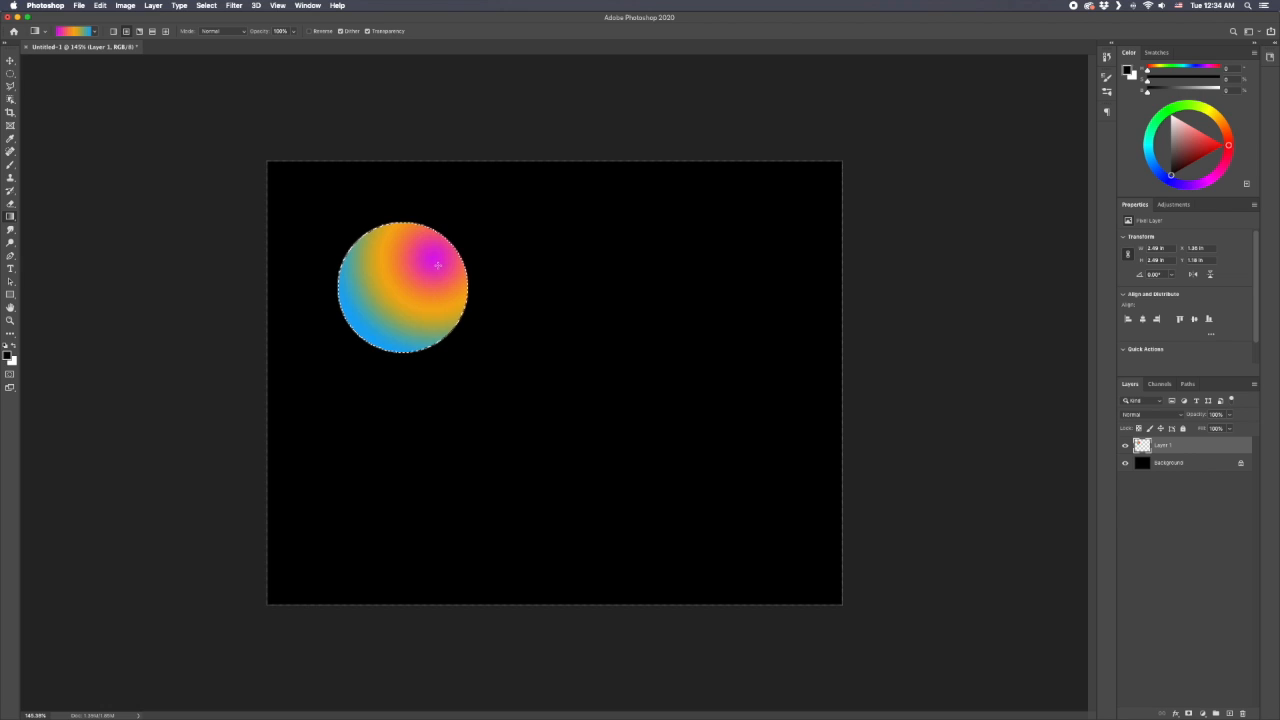
{"action": "left_click_drag", "start_coordinate": [359, 339], "coordinate": [359, 339]}
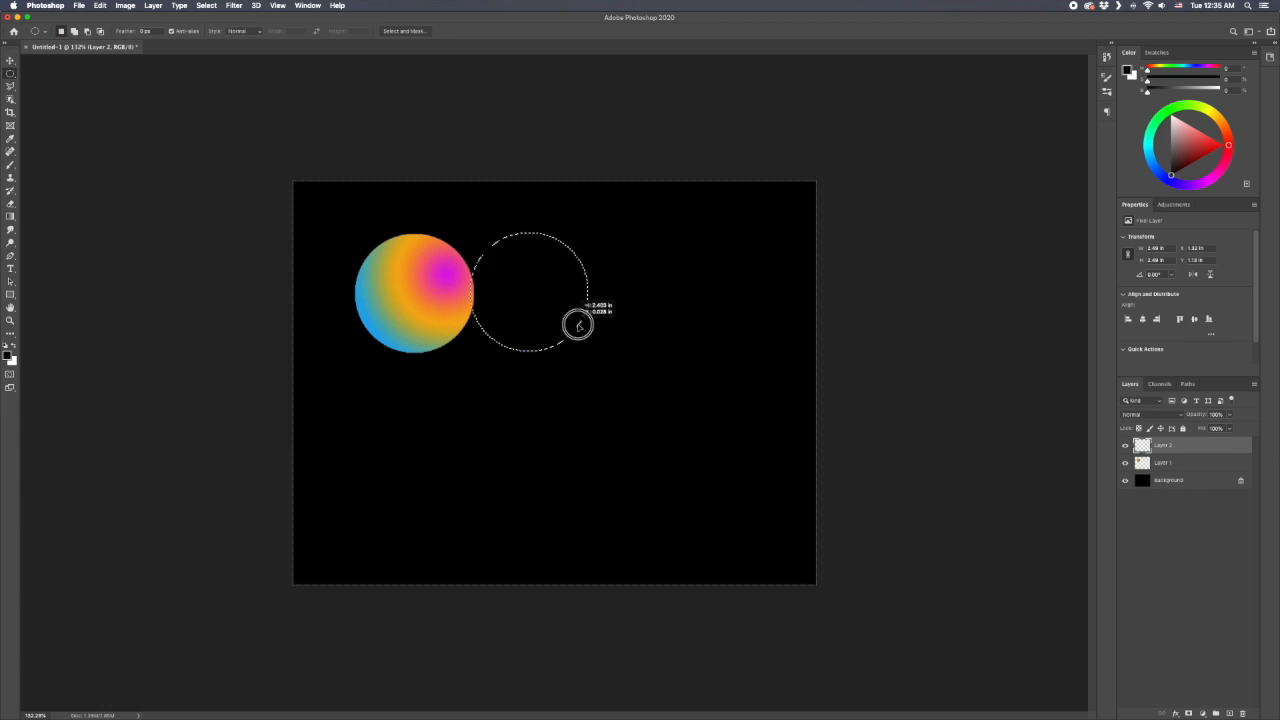
- Place the circular selection to the right of the first circle and fill it with an angle gradient starting from its center
{"action": "left_click_drag", "start_coordinate": [577, 323], "coordinate": [603, 338]}
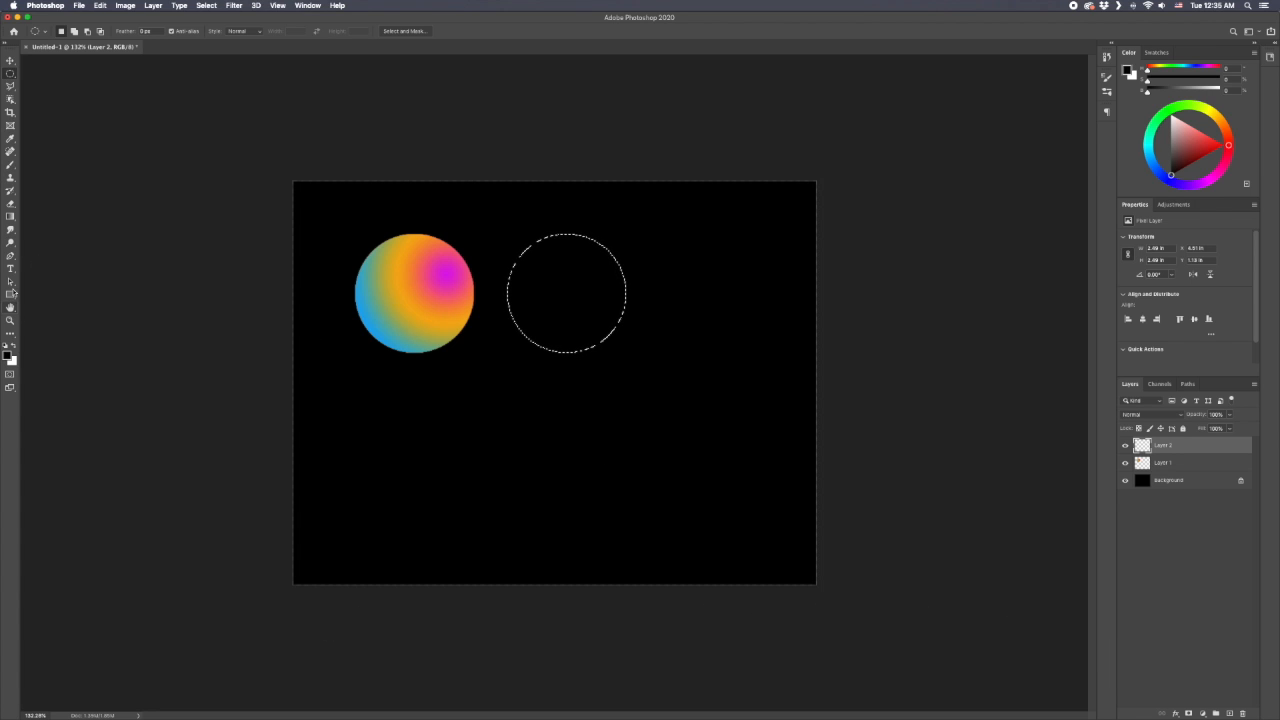
{"action": "left_click", "coordinate": [10, 217]}
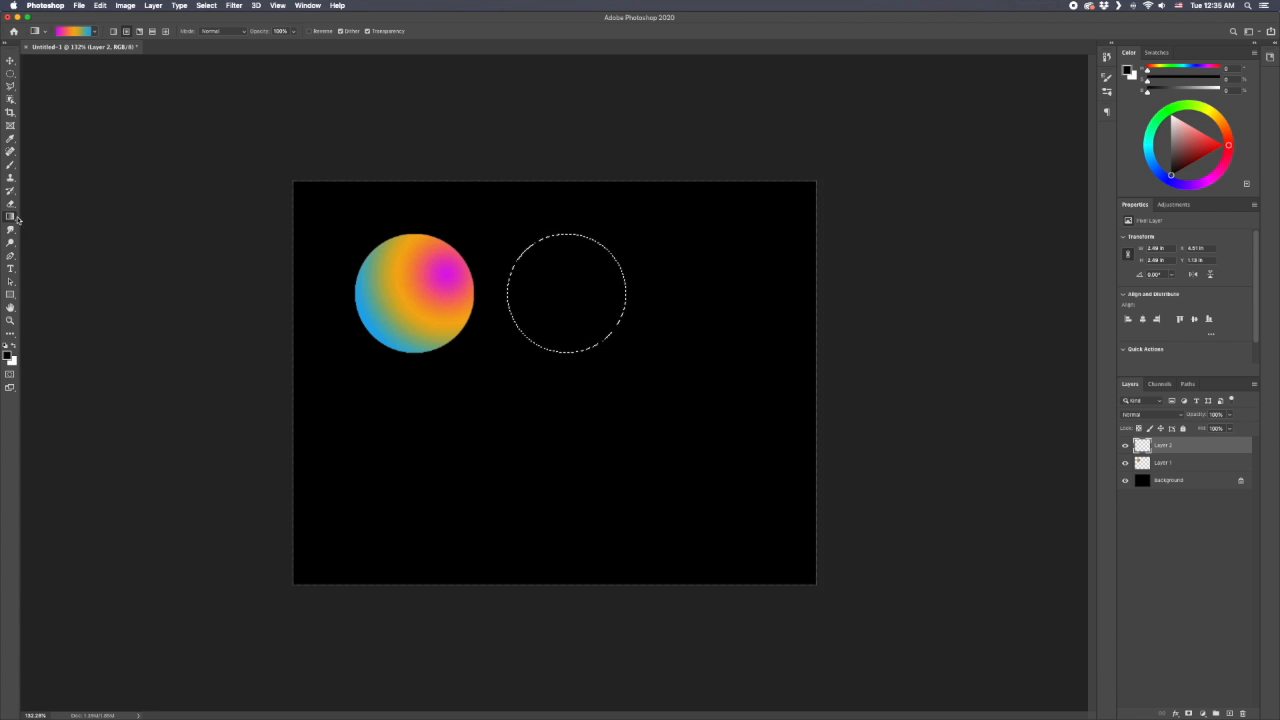
{"action": "left_click", "coordinate": [138, 32]}
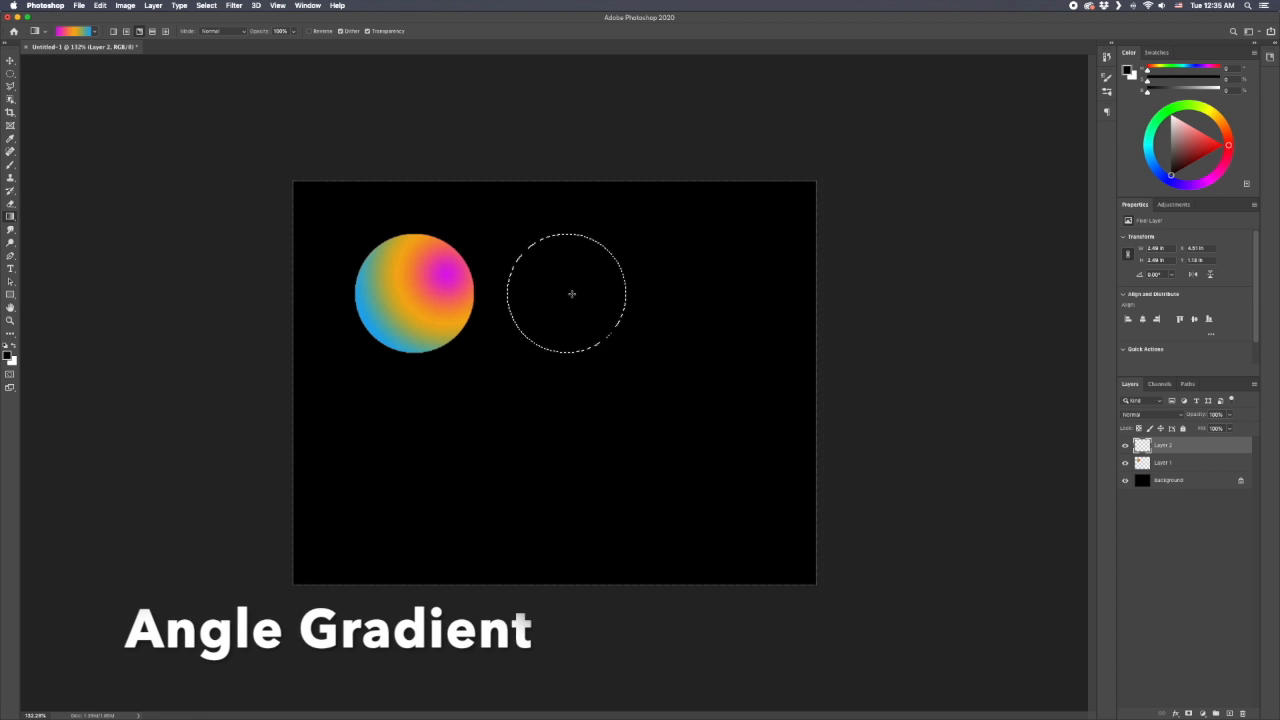
{"action": "left_click_drag", "start_coordinate": [566, 296], "coordinate": [538, 356]}
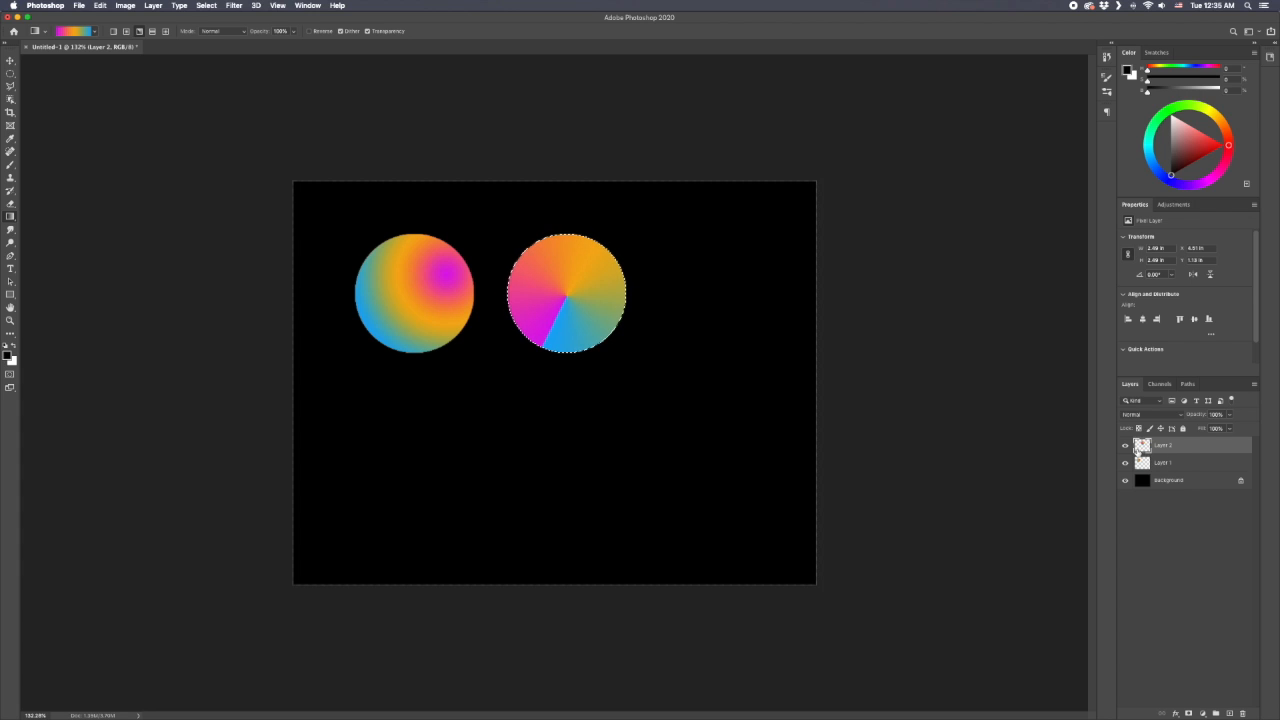
- Move the circular selection to the right of the second circle and fill it with a reflected gradient in horizontal bands
{"action": "left_click", "coordinate": [11, 73]}
{"action": "left_click_drag", "start_coordinate": [570, 290], "coordinate": [718, 289]}
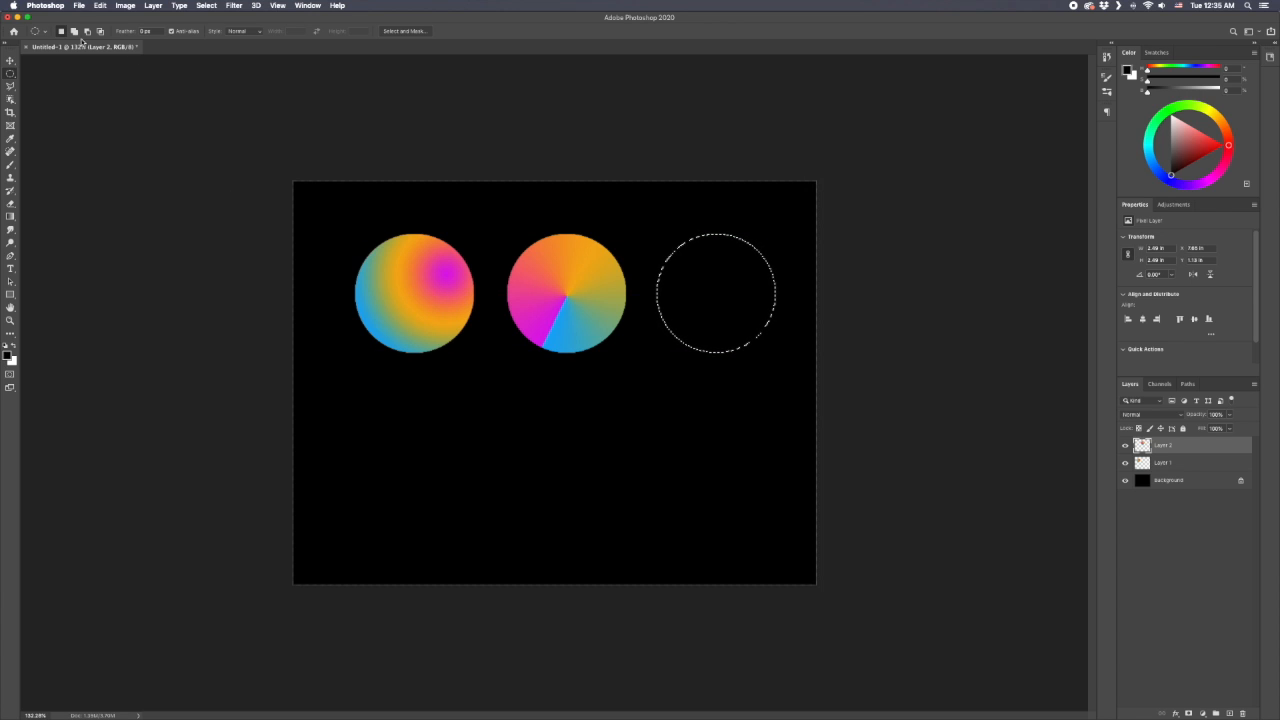
{"action": "left_click", "coordinate": [10, 216]}
{"action": "left_click", "coordinate": [152, 31]}
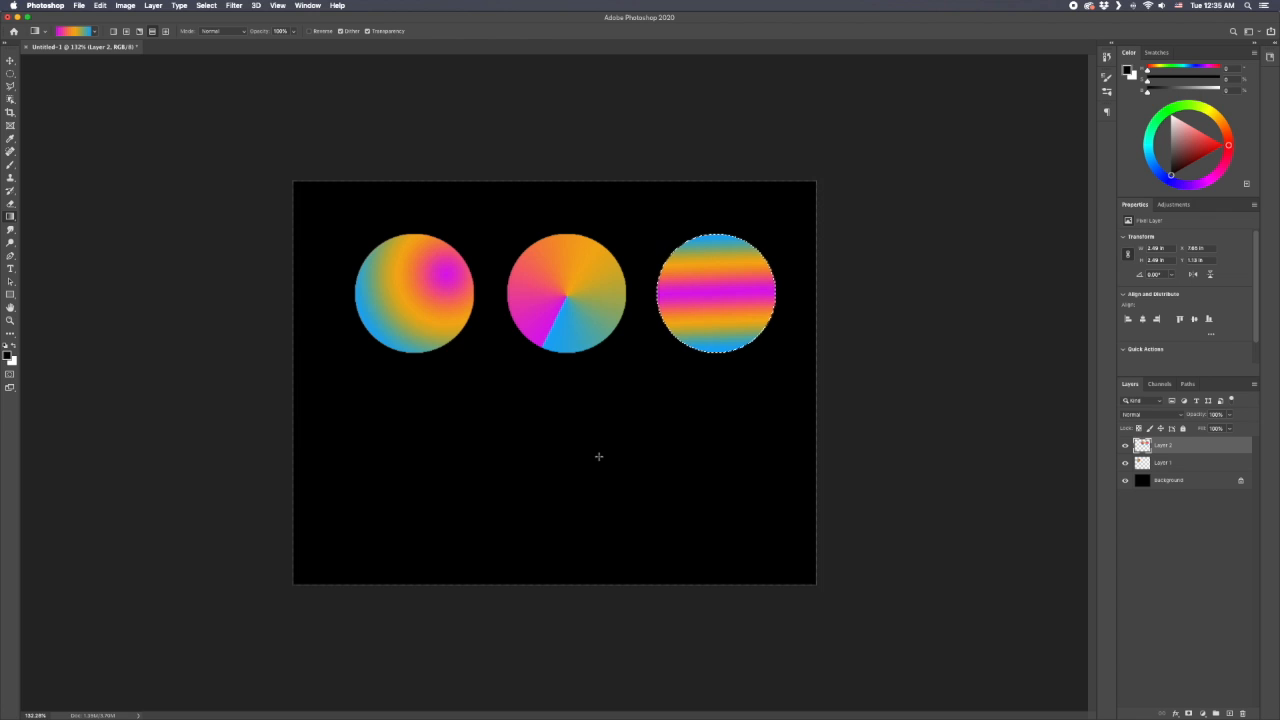
- Reload the first circle's outline as a selection, move it directly below that circle and add a new layer for it
{"action": "key", "text": "super+d"}
{"action": "left_click", "coordinate": [1141, 467], "text": "super"}
{"action": "left_click", "coordinate": [10, 73]}
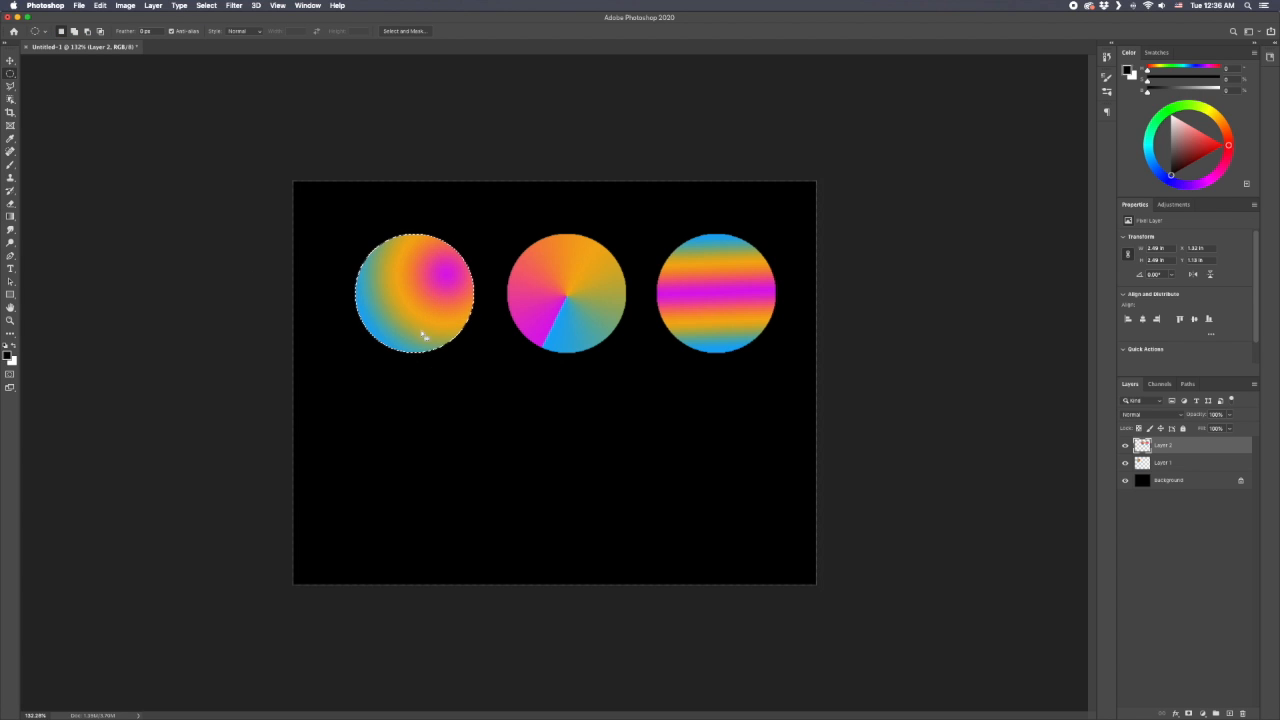
{"action": "left_click_drag", "start_coordinate": [423, 331], "coordinate": [421, 487]}
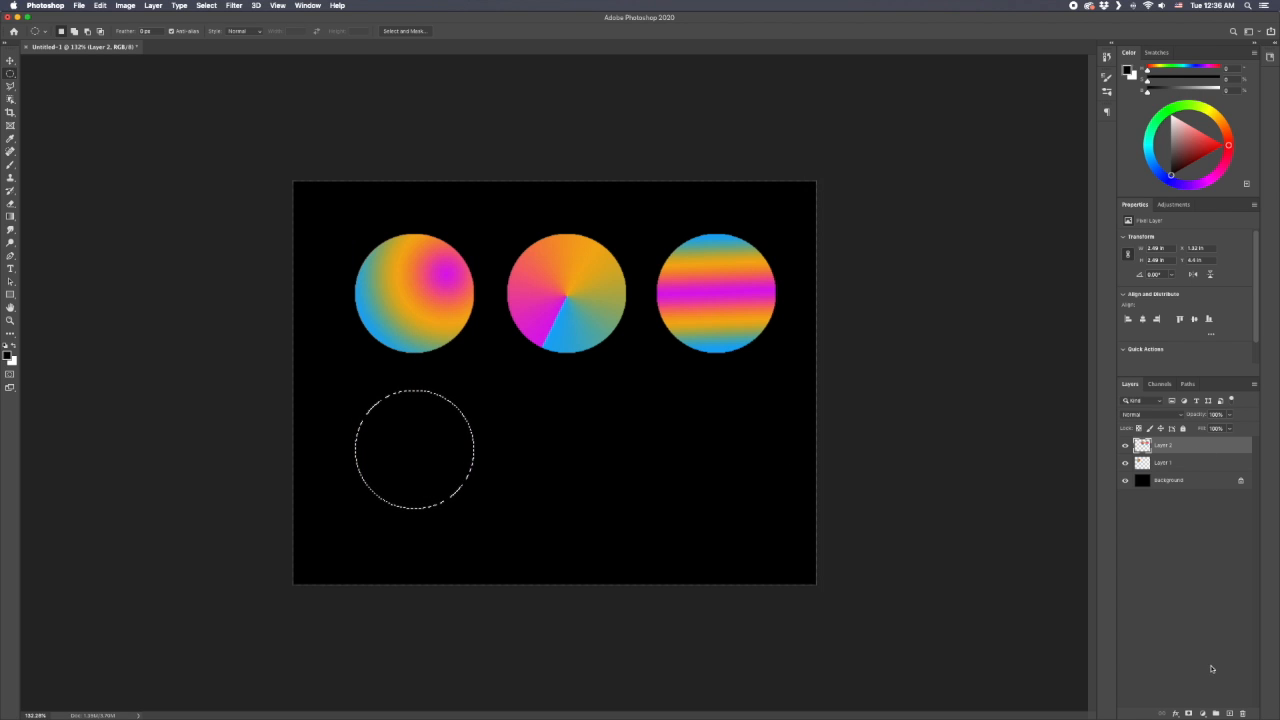
{"action": "left_click", "coordinate": [1229, 713]}
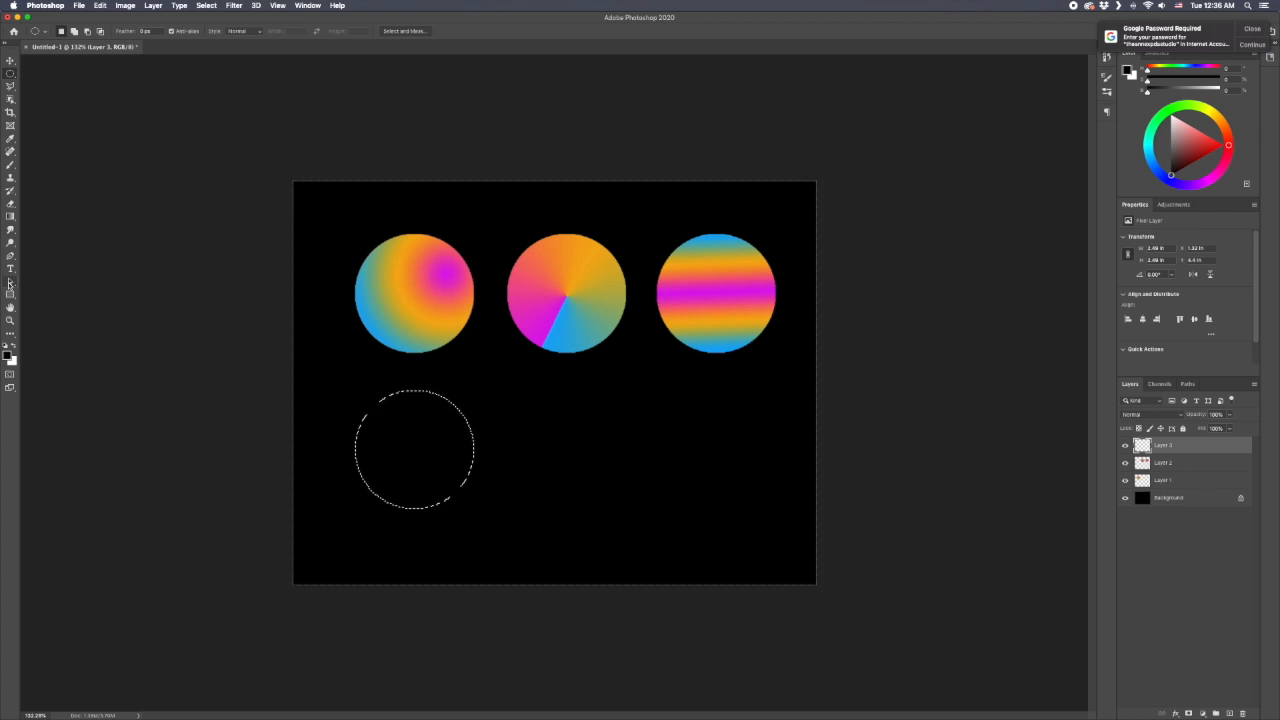
- Edit the Gradient tool's current gradient and set its starting color stop to green (#13ec18)
{"action": "left_click", "coordinate": [10, 217]}
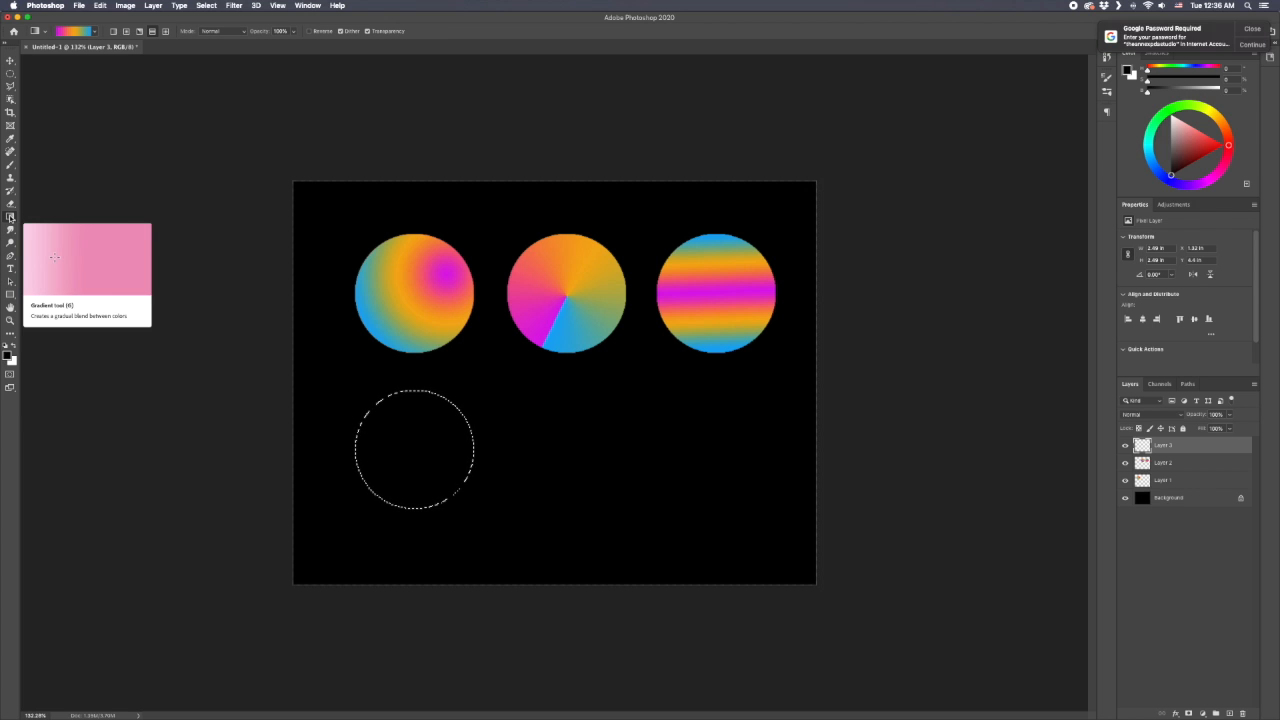
{"action": "left_click", "coordinate": [77, 30]}
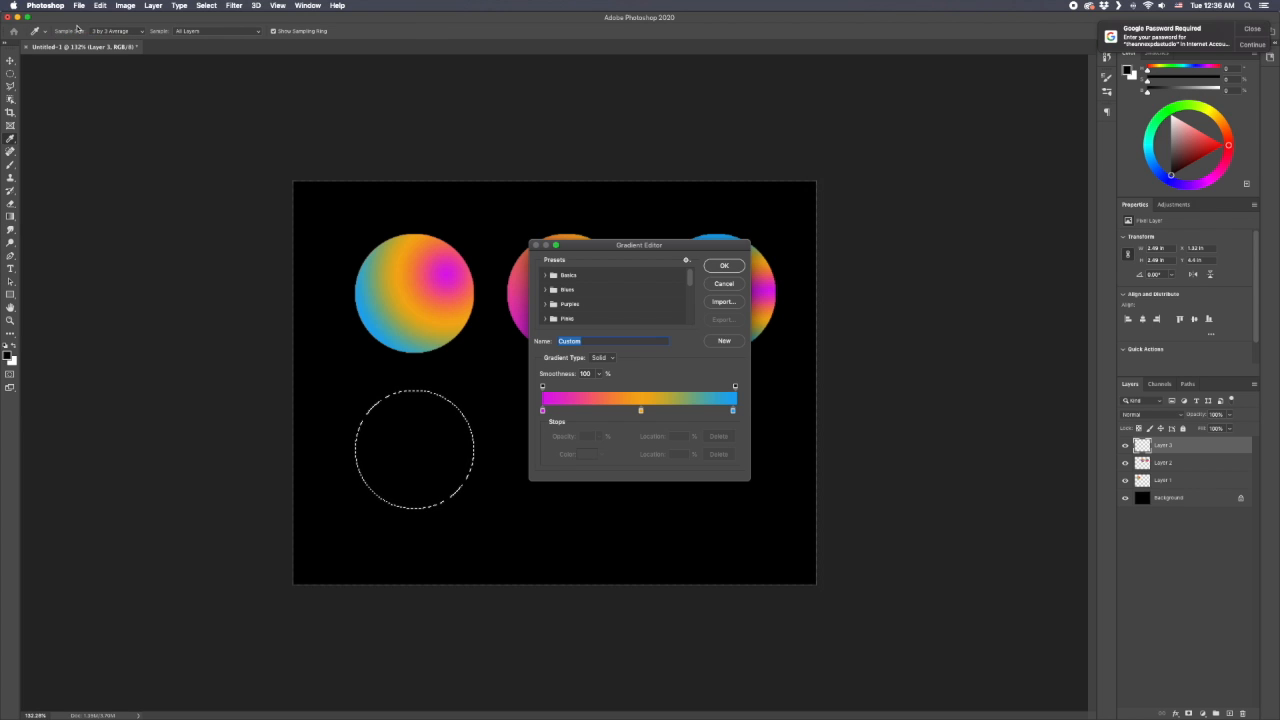
{"action": "left_click", "coordinate": [543, 410]}
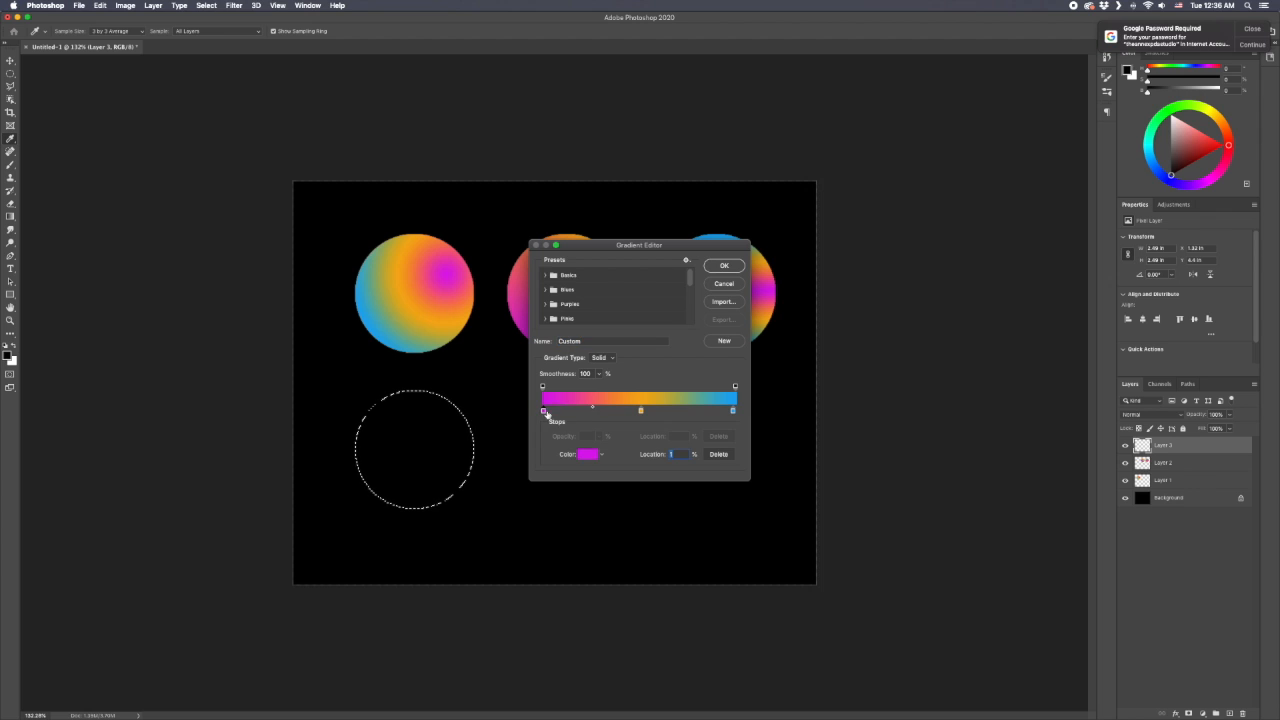
{"action": "left_click", "coordinate": [596, 456]}
{"action": "left_click_drag", "start_coordinate": [651, 350], "coordinate": [652, 351]}
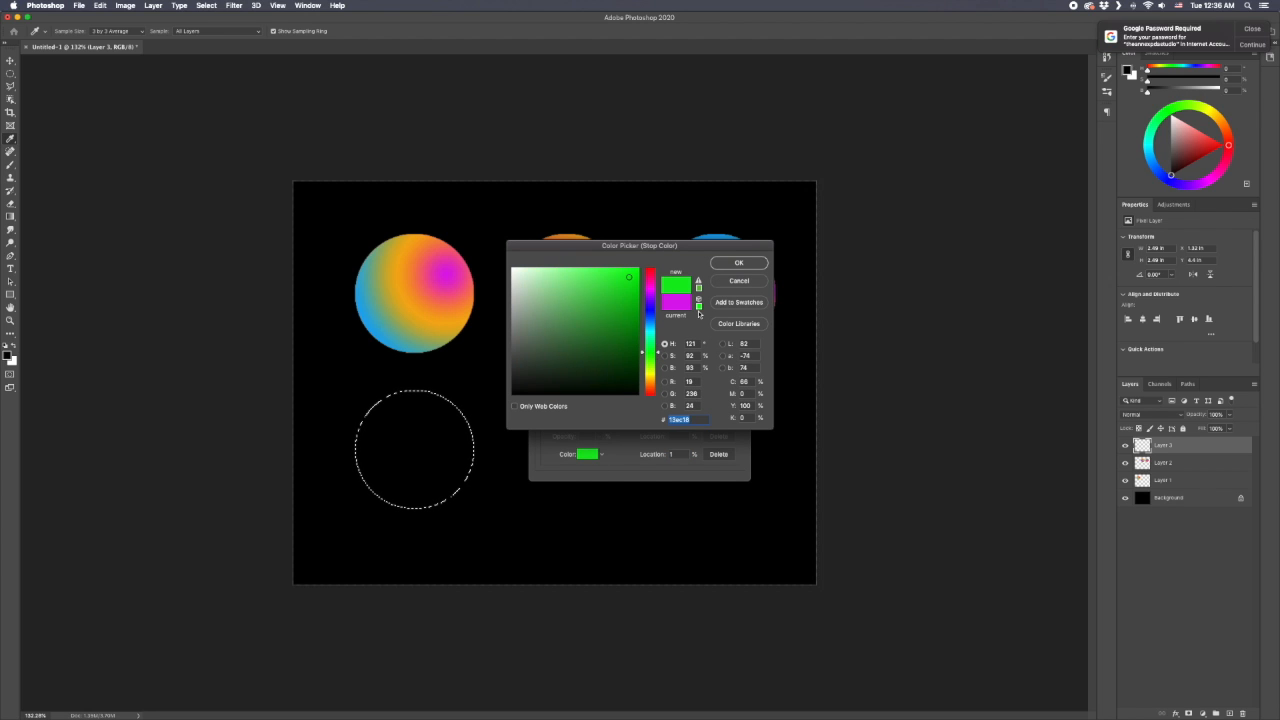
{"action": "left_click", "coordinate": [737, 263]}
- Replace the gradient's orange middle color stop with a cyan one at a location of 51%
{"action": "double_click", "coordinate": [642, 411]}
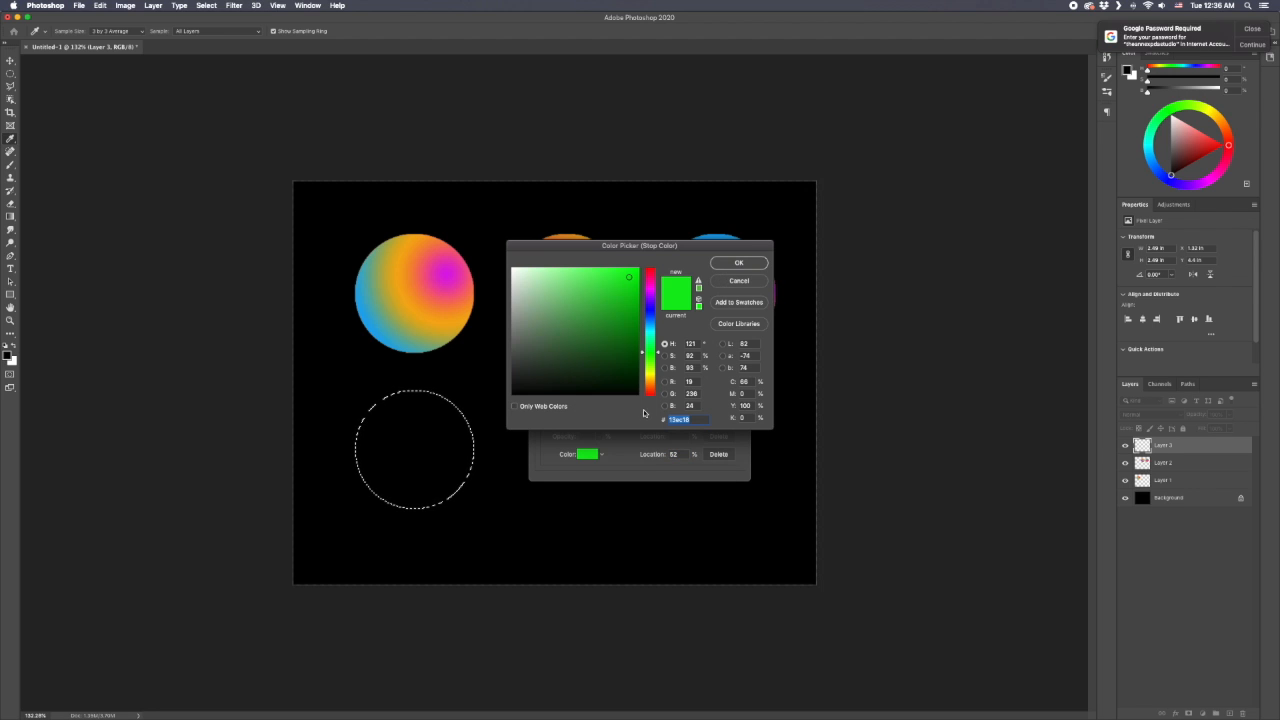
{"action": "left_click", "coordinate": [739, 281]}
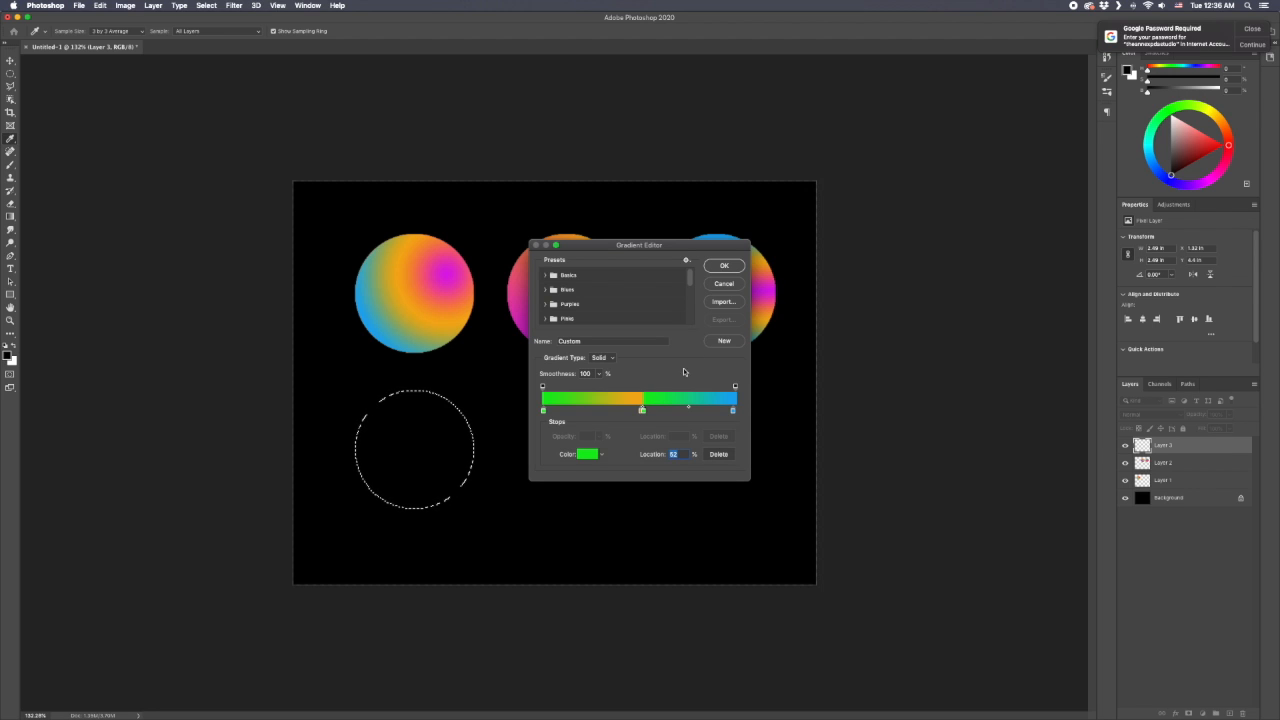
{"action": "left_click_drag", "start_coordinate": [642, 411], "coordinate": [642, 426]}
{"action": "left_click", "coordinate": [641, 411]}
{"action": "double_click", "coordinate": [641, 411]}
{"action": "left_click_drag", "start_coordinate": [658, 344], "coordinate": [657, 330]}
{"action": "left_click", "coordinate": [736, 263]}
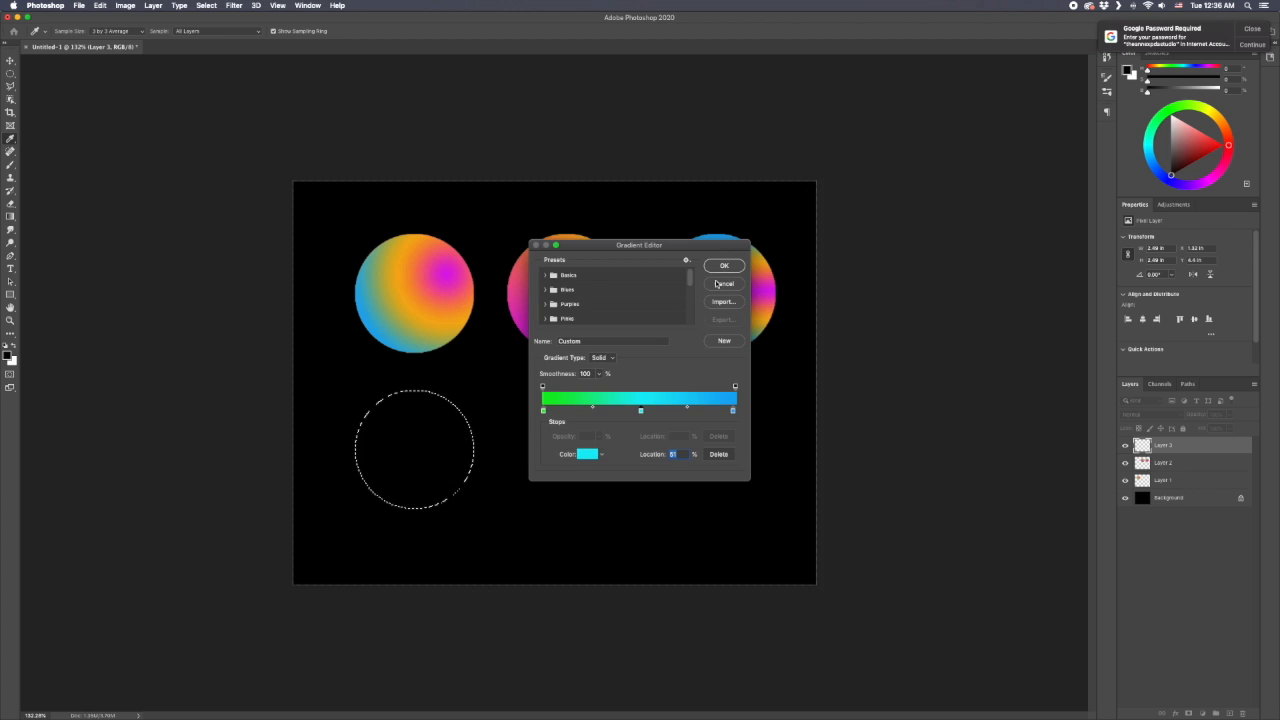
- Set the gradient's ending color stop to dark blue
{"action": "double_click", "coordinate": [733, 411]}
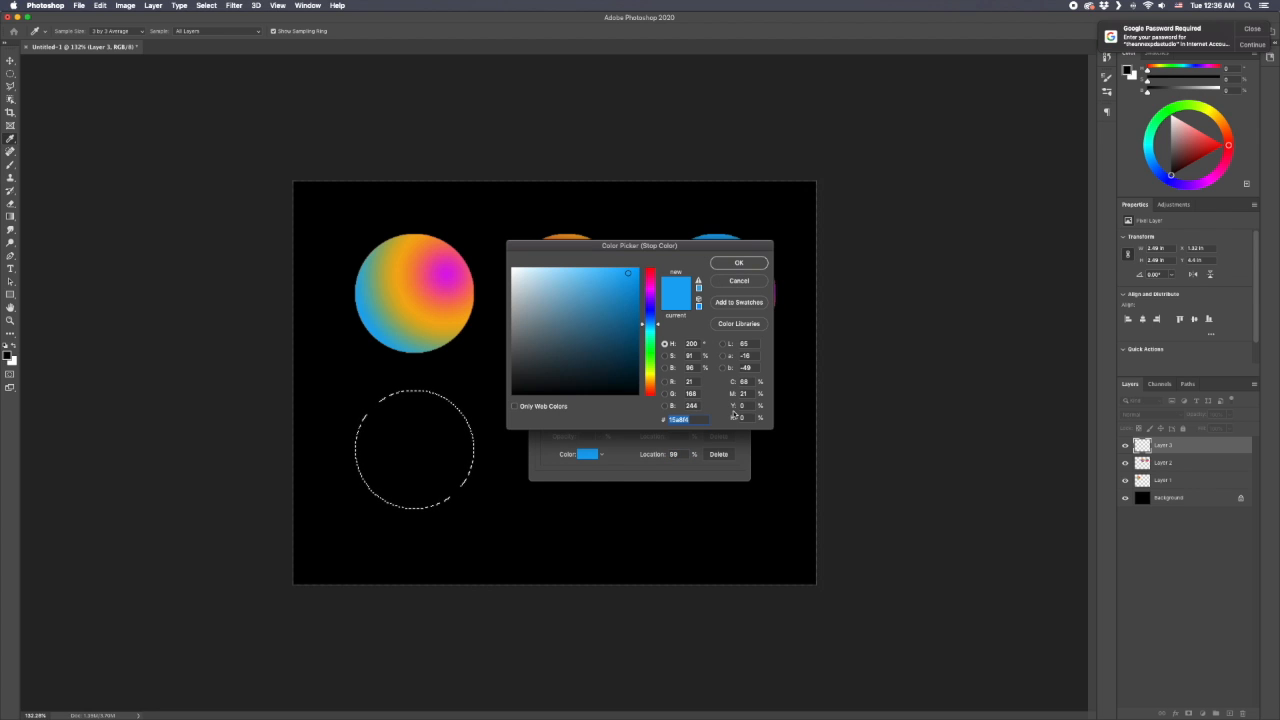
{"action": "left_click_drag", "start_coordinate": [658, 328], "coordinate": [657, 313]}
{"action": "left_click", "coordinate": [625, 323]}
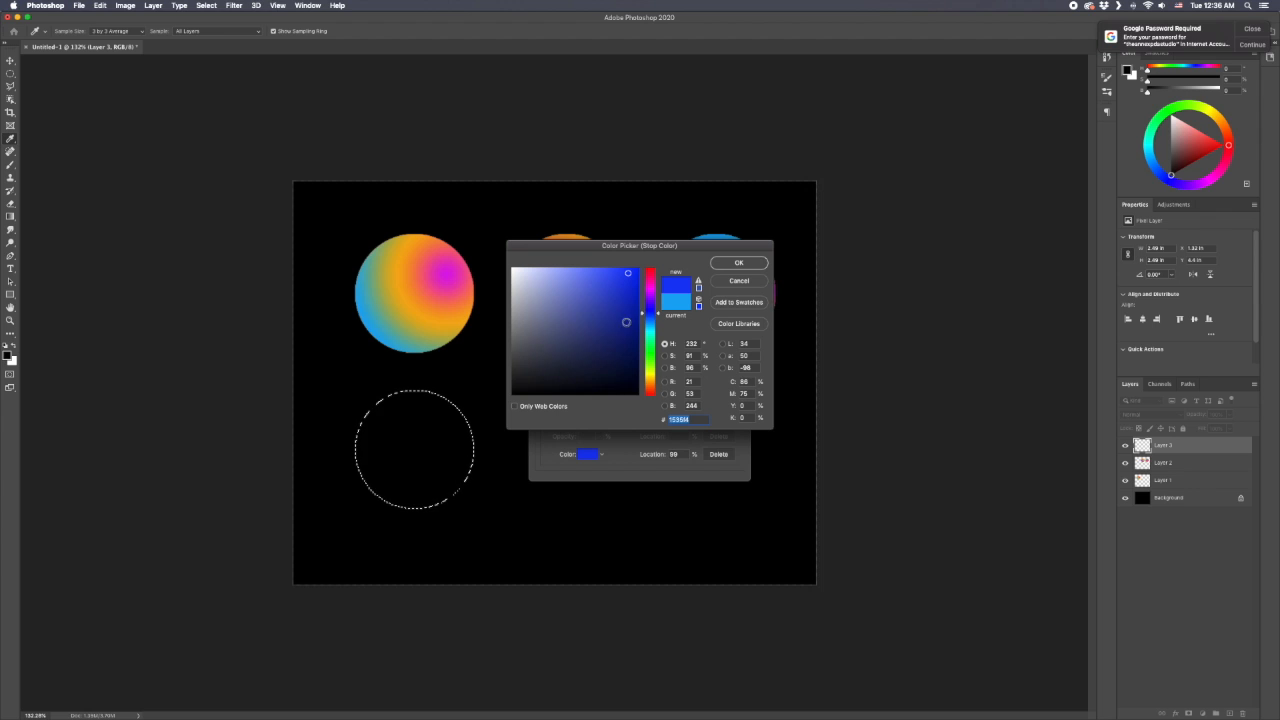
{"action": "left_click", "coordinate": [738, 263]}
- Move the cyan stop to 24% and fill the selected circle with a diagonal linear gradient, green at its upper right
{"action": "left_click_drag", "start_coordinate": [643, 412], "coordinate": [586, 413]}
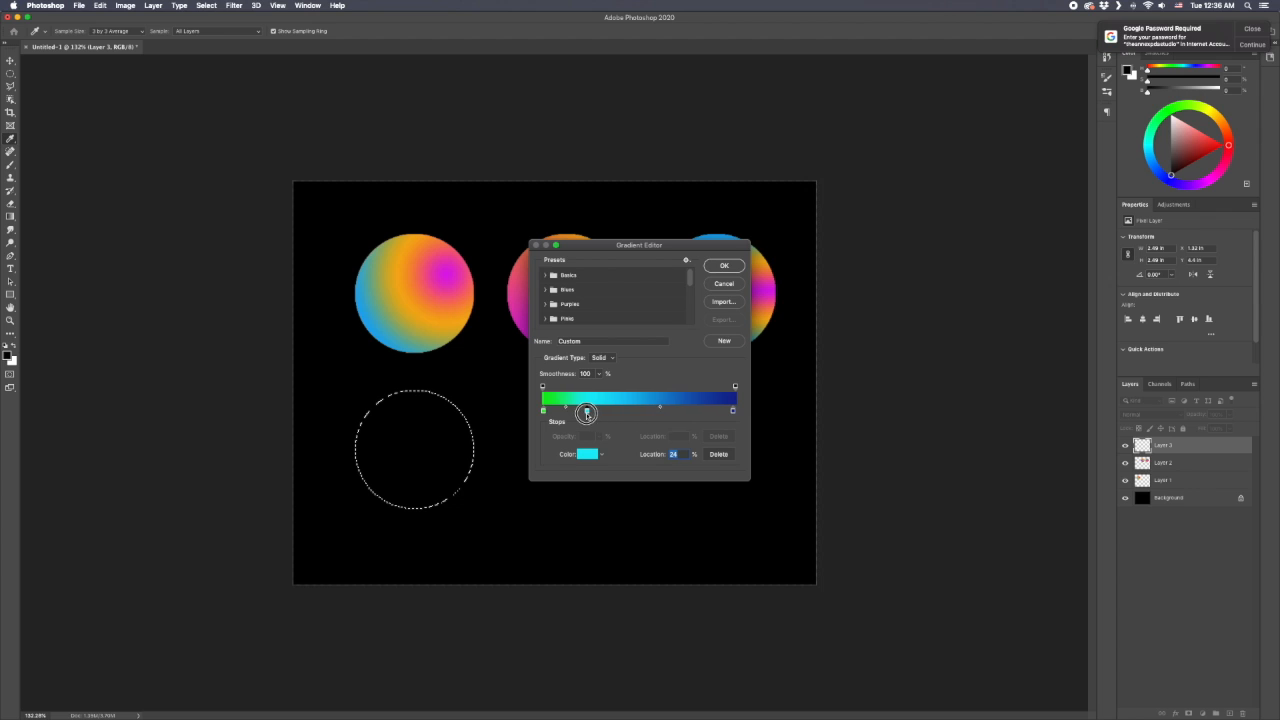
{"action": "left_click", "coordinate": [724, 267]}
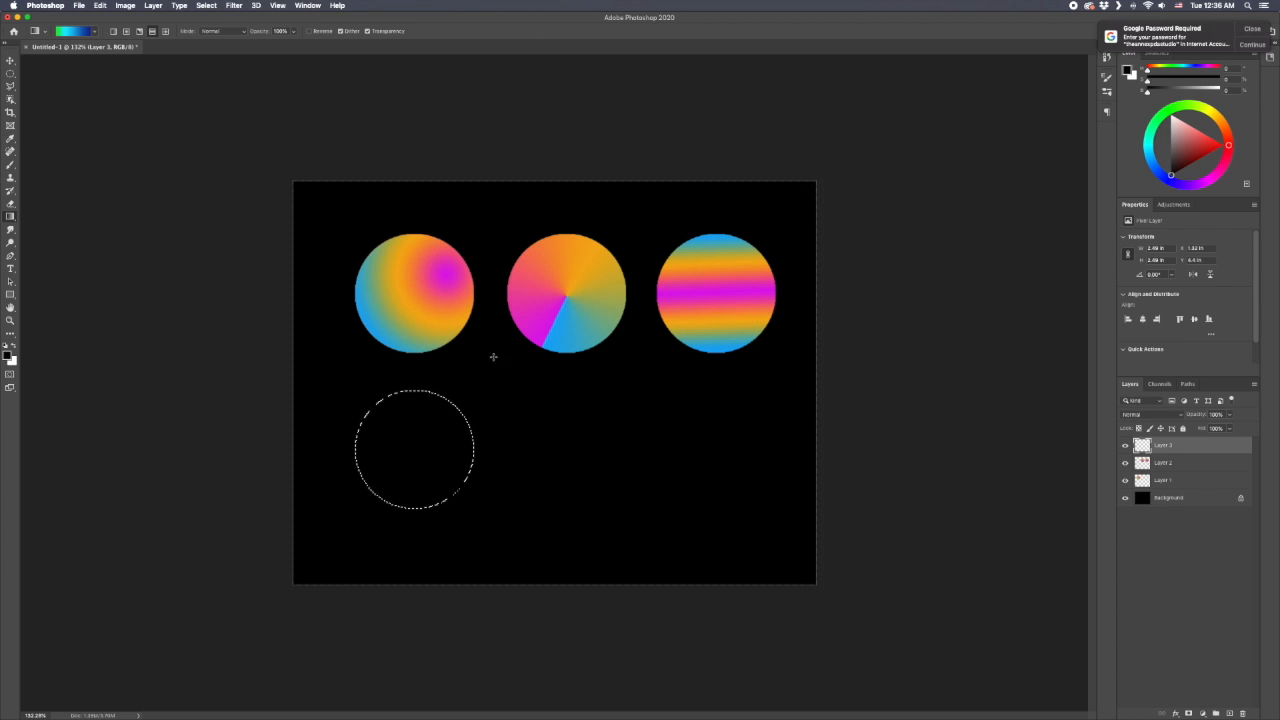
{"action": "left_click", "coordinate": [113, 31]}
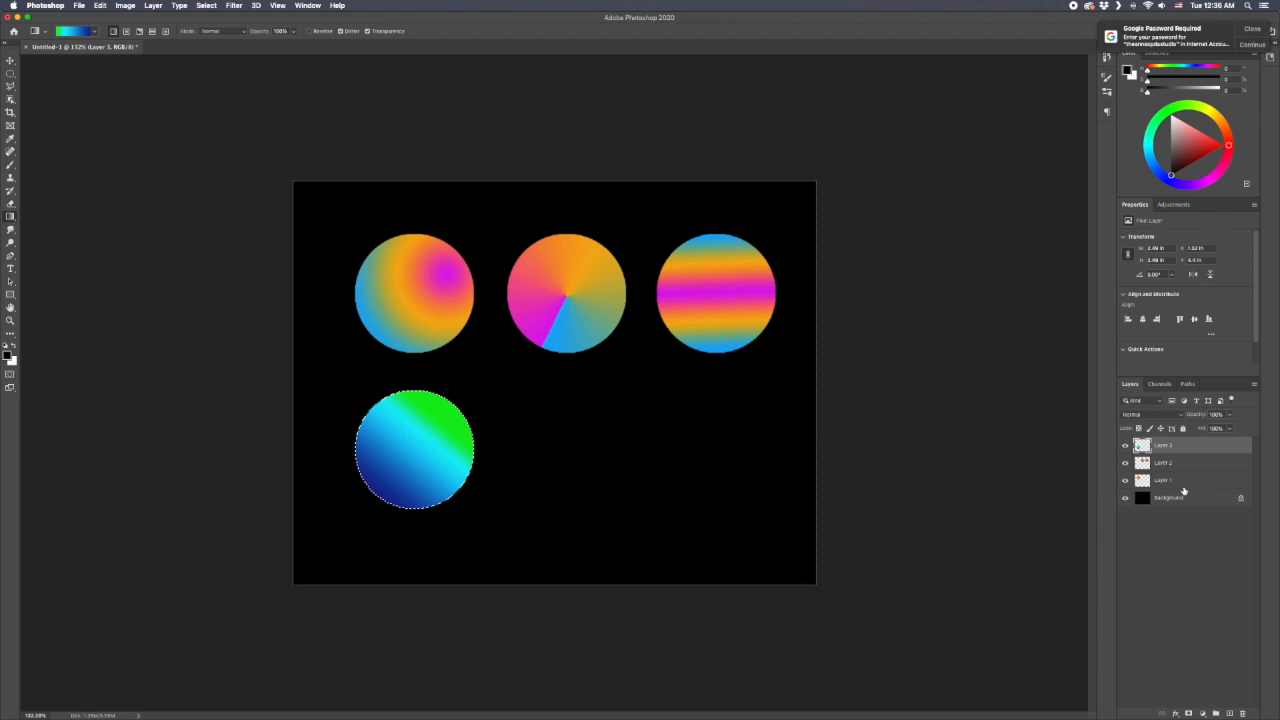
- On a new layer, move the circular selection to the right of the linear-gradient circle and fill it with a radial gradient centered near its upper right
{"action": "left_click", "coordinate": [1229, 713]}
{"action": "left_click", "coordinate": [10, 61]}
{"action": "left_click", "coordinate": [10, 73]}
{"action": "left_click_drag", "start_coordinate": [410, 462], "coordinate": [560, 466]}
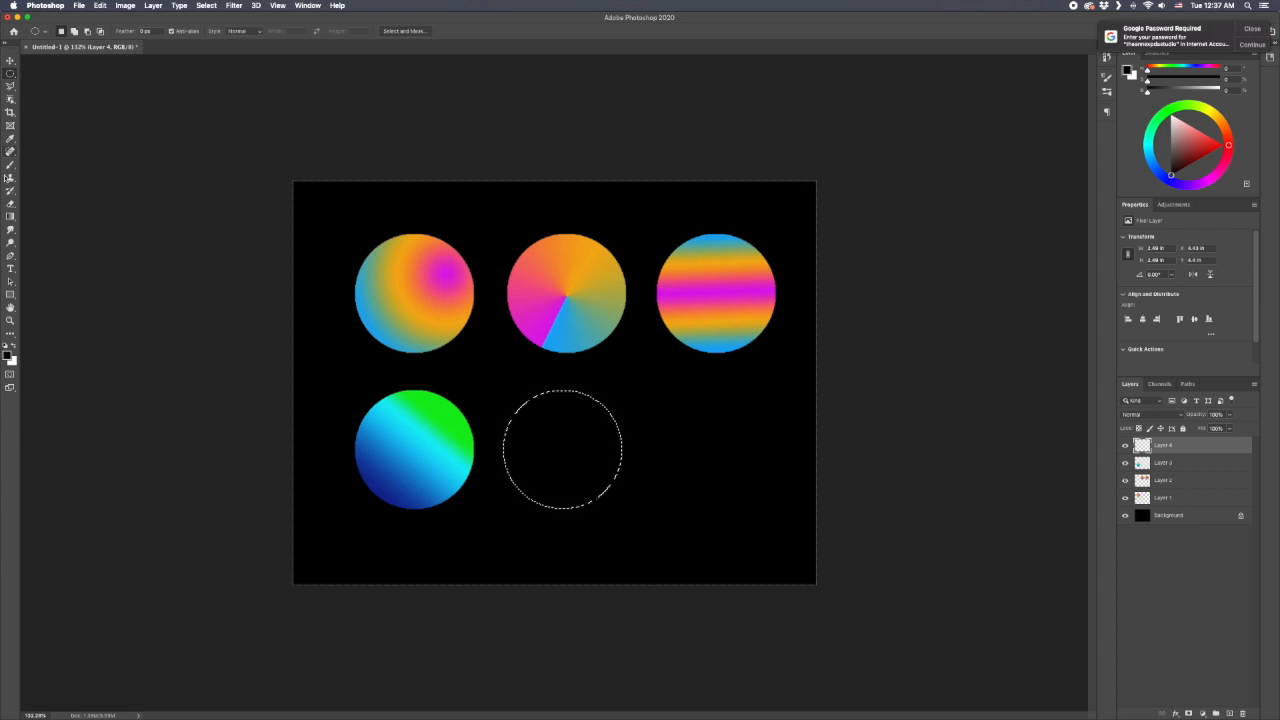
{"action": "left_click", "coordinate": [10, 216]}
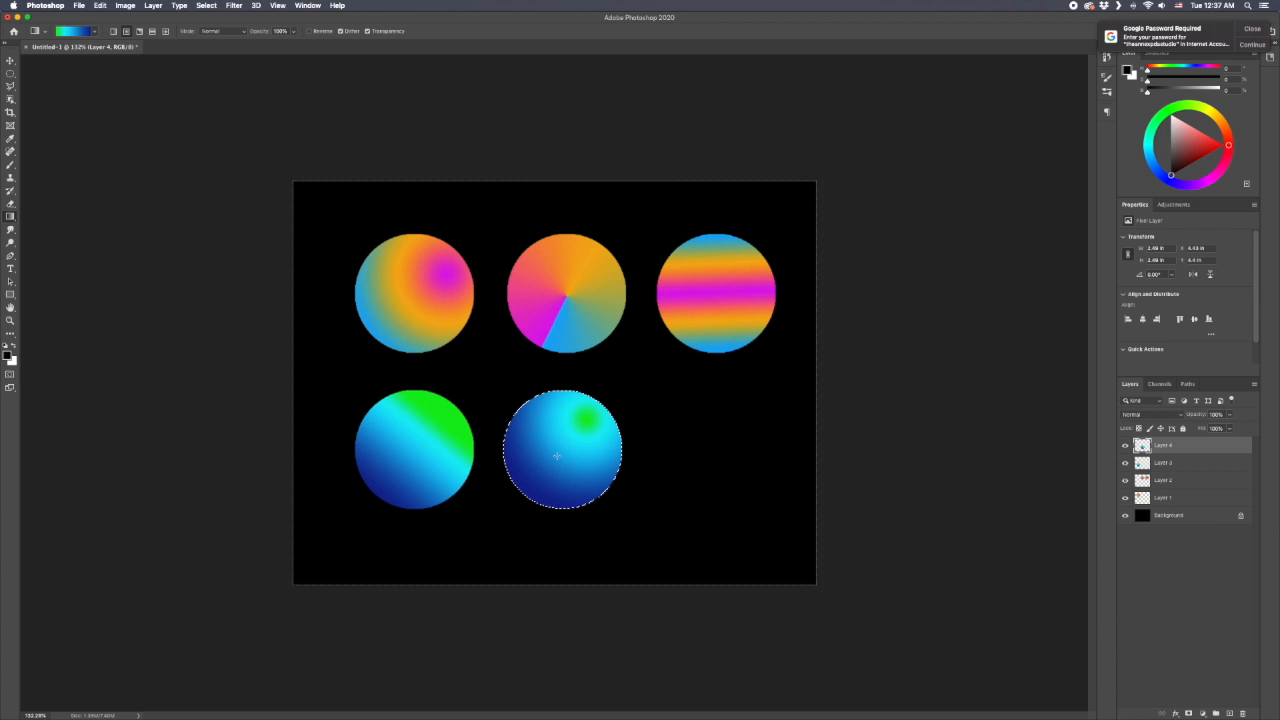
- Reorder the gradient's stops to cyan, dark blue and green, and refill the selected circle with a radial gradient starting from its lower left
{"action": "left_click", "coordinate": [77, 32]}
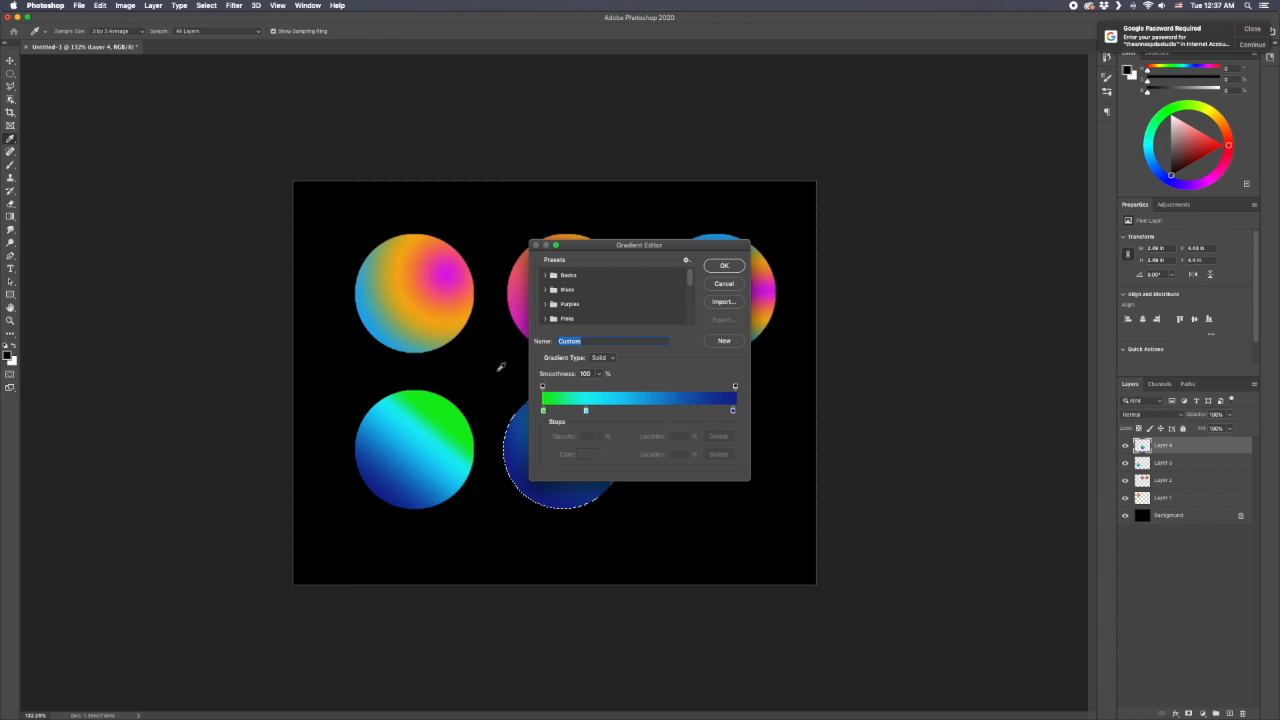
{"action": "left_click_drag", "start_coordinate": [586, 412], "coordinate": [638, 411]}
{"action": "mouse_move", "coordinate": [543, 411]}
{"action": "left_mouse_down"}
{"action": "mouse_move", "coordinate": [690, 411]}
{"action": "mouse_move", "coordinate": [546, 405]}
{"action": "left_mouse_up"}
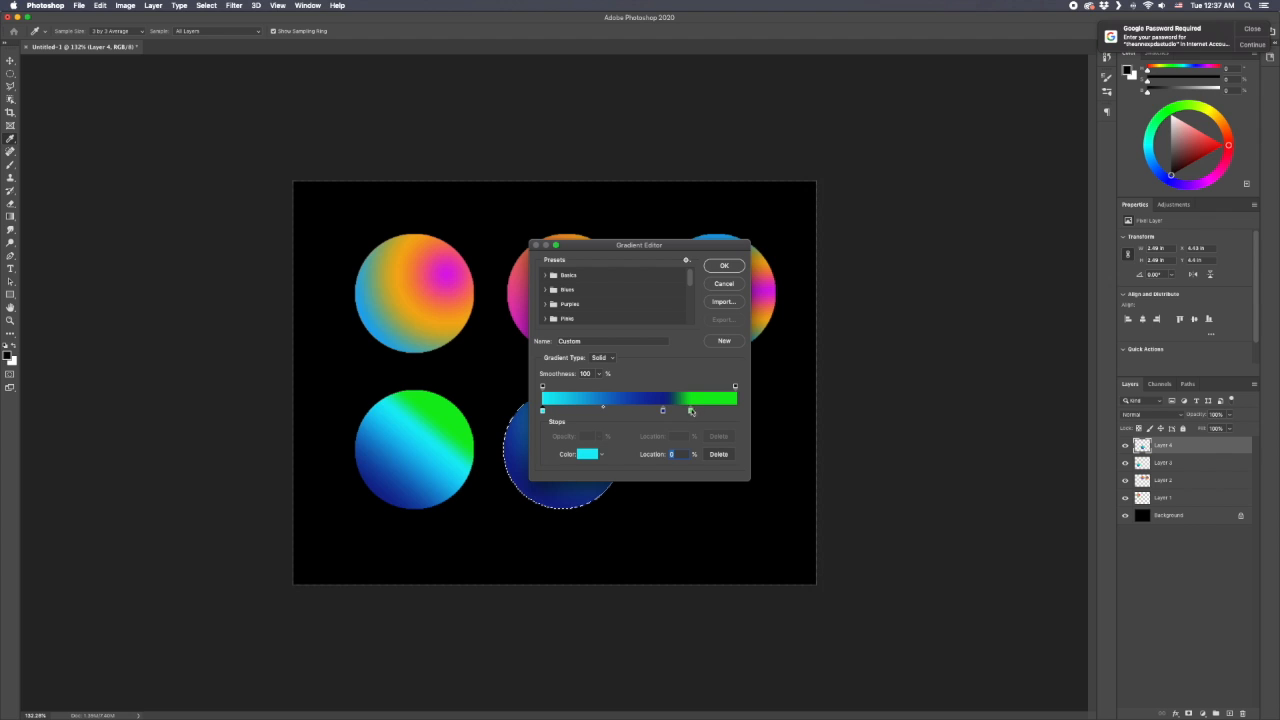
{"action": "left_click_drag", "start_coordinate": [730, 410], "coordinate": [744, 410]}
{"action": "left_click", "coordinate": [723, 266]}
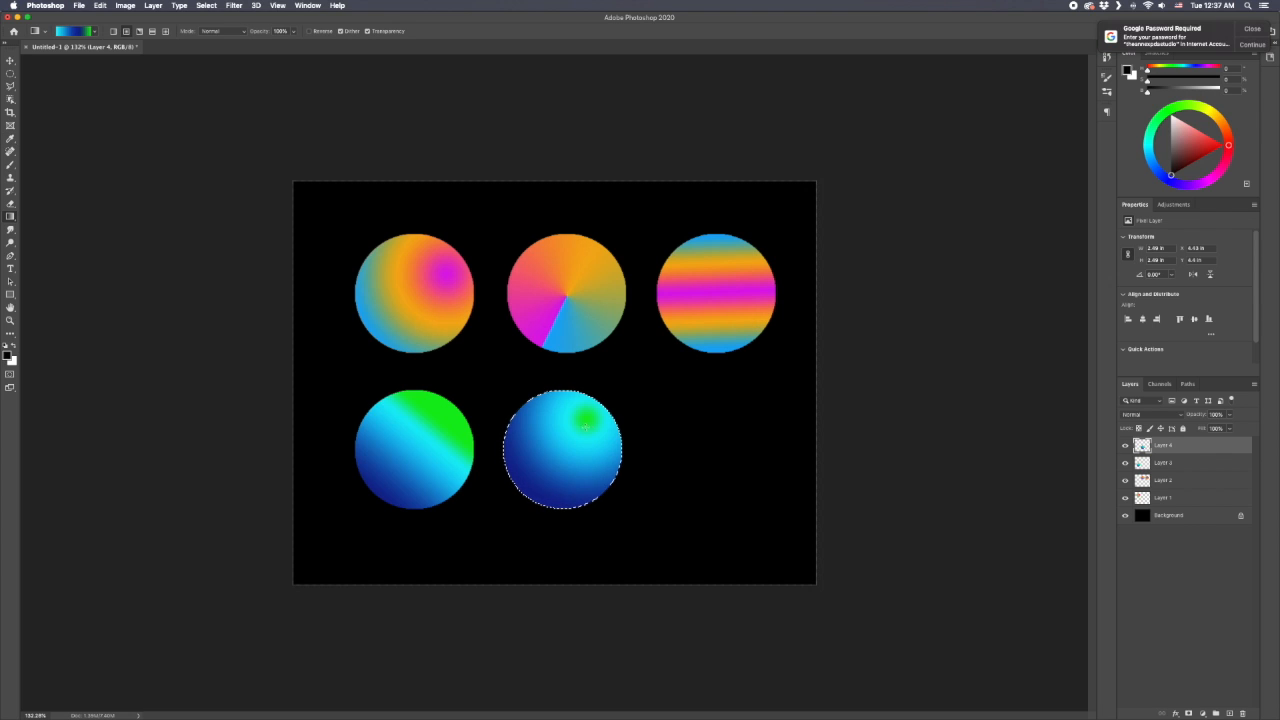
{"action": "left_click_drag", "start_coordinate": [523, 491], "coordinate": [608, 403]}
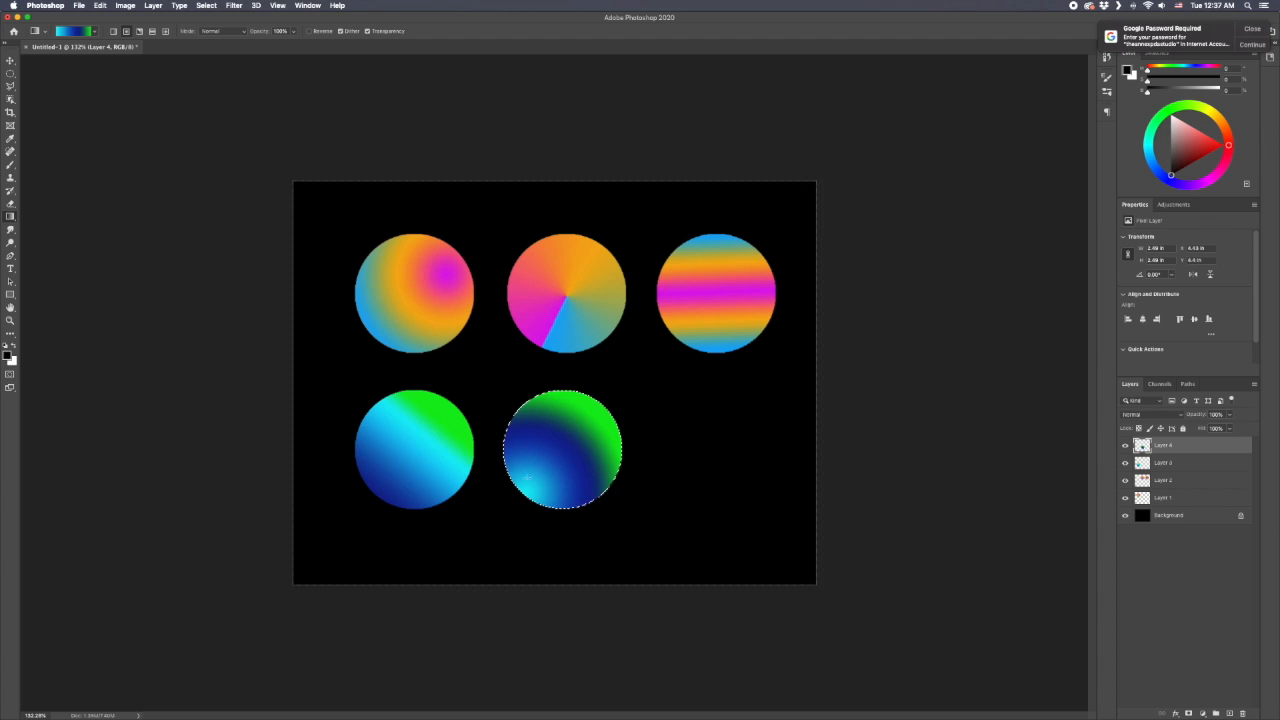
{"action": "left_click_drag", "start_coordinate": [577, 436], "coordinate": [615, 397]}
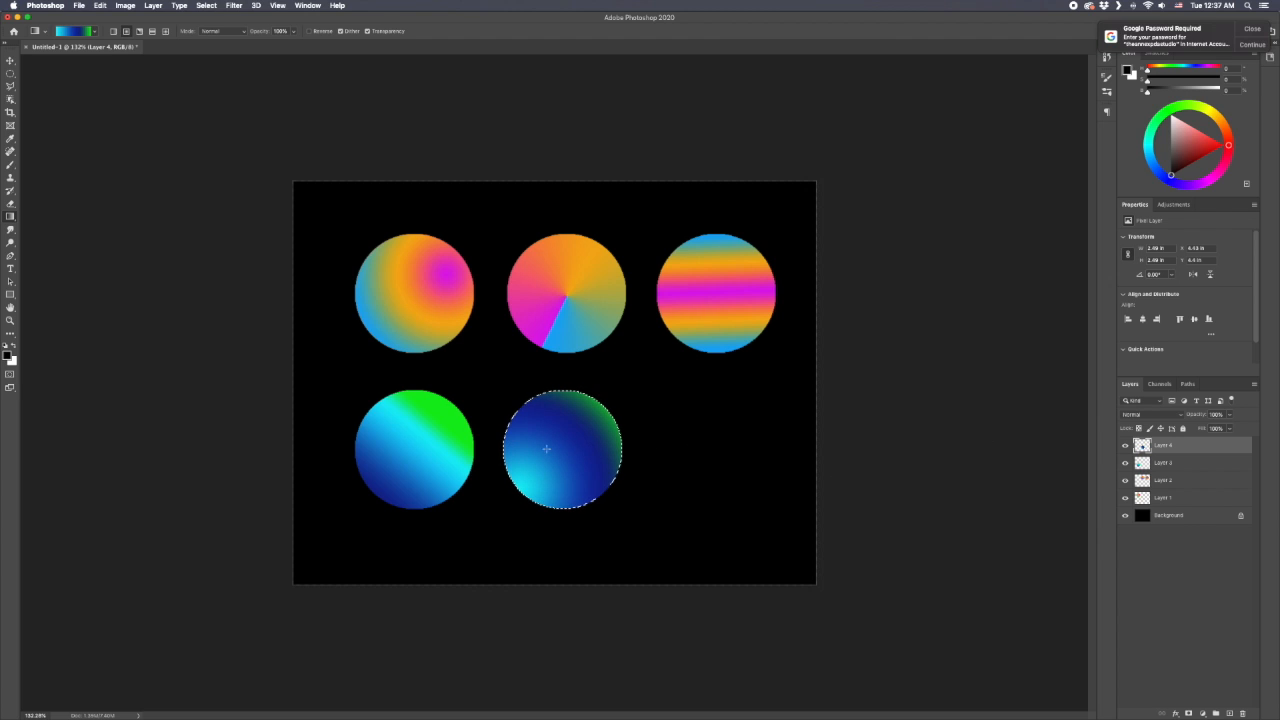
- On a new layer, move the circular selection below the banded circle and fill it with an angle gradient starting from its center
{"action": "left_click", "coordinate": [1233, 714]}
{"action": "left_click", "coordinate": [10, 73]}
{"action": "left_click_drag", "start_coordinate": [591, 470], "coordinate": [730, 472]}
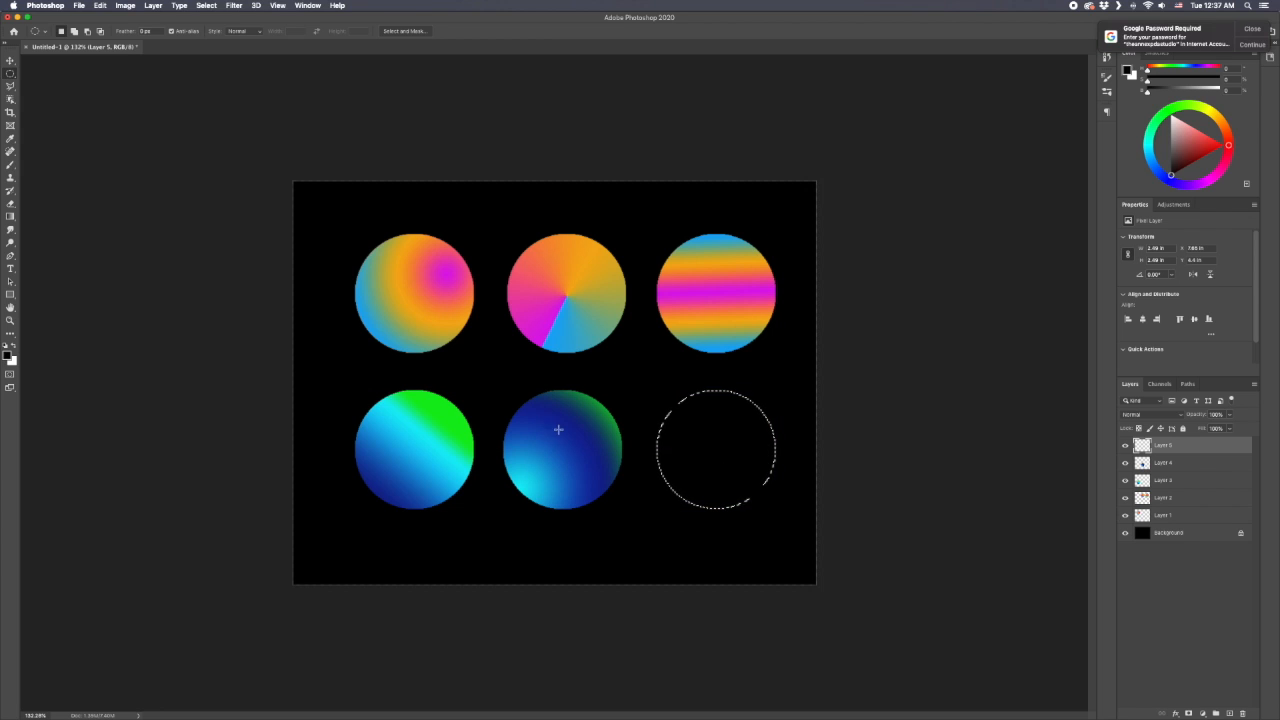
{"action": "left_click", "coordinate": [10, 216]}
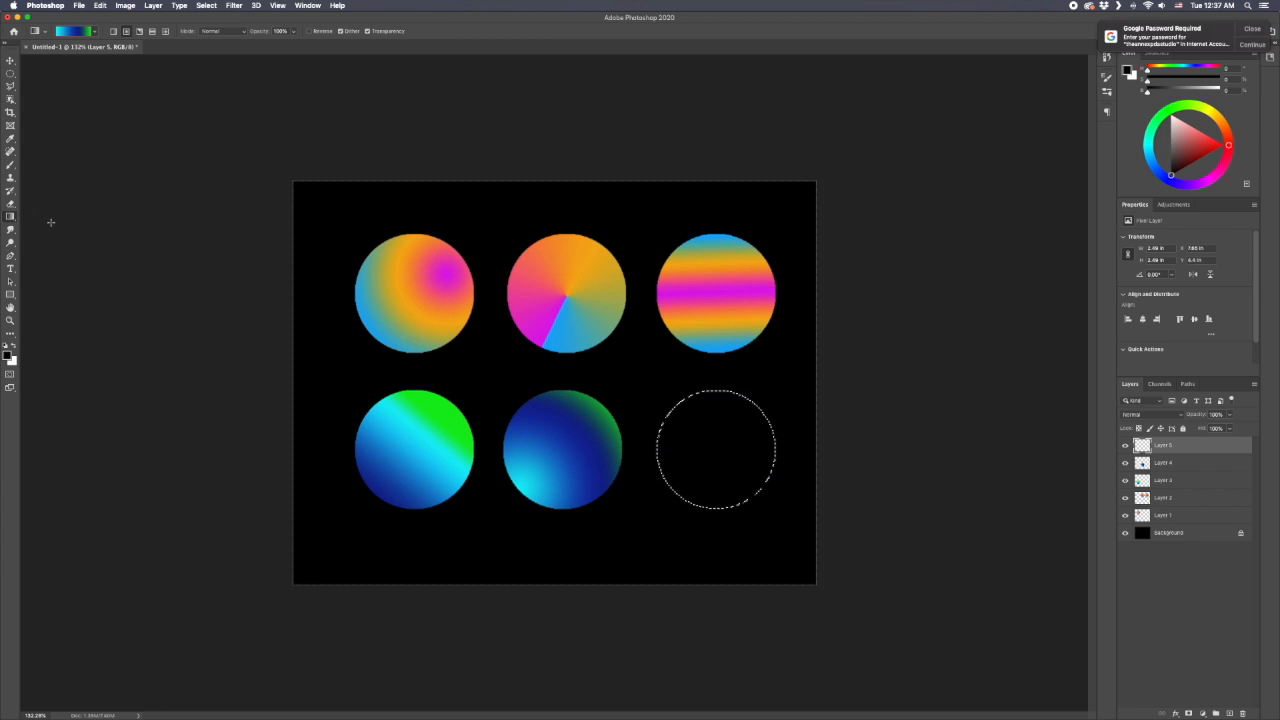
{"action": "left_click", "coordinate": [139, 31]}
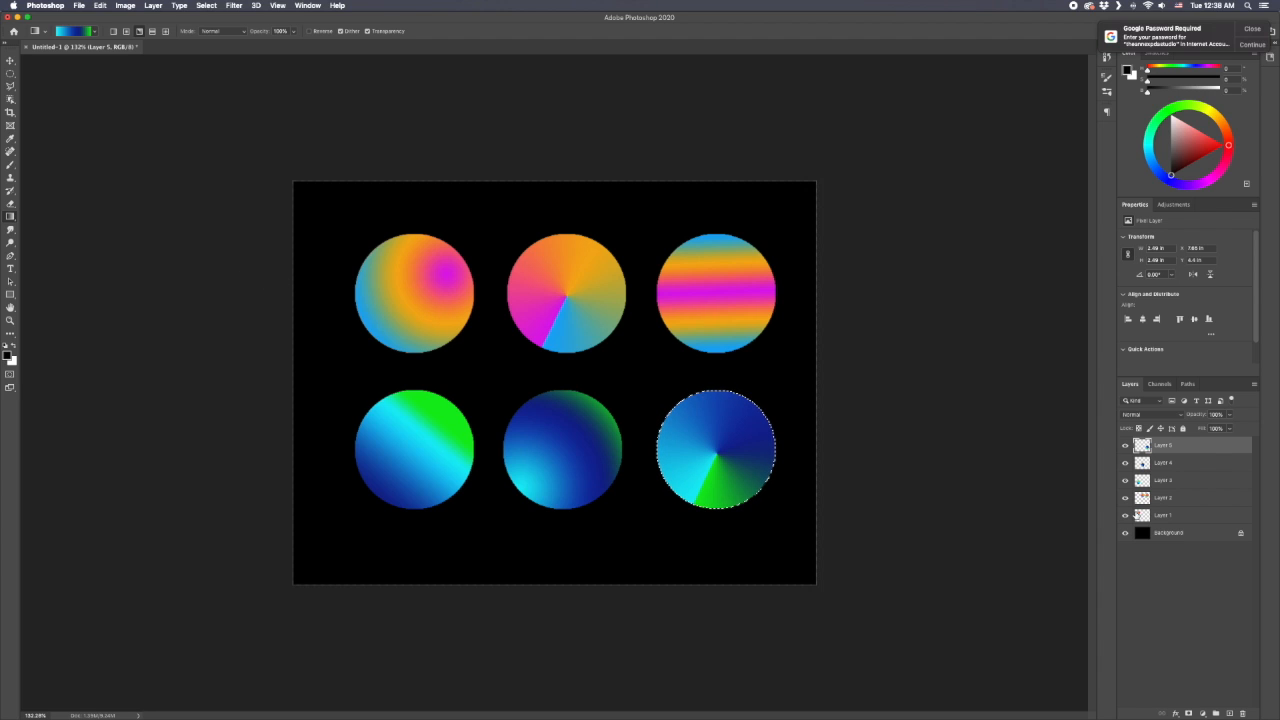
- Deselect the circle and create a new 8.5 × 11 inch RGB document at 72 pixels per inch with a white background
{"action": "key", "text": "super+d"}
{"action": "key", "text": "super+n"}
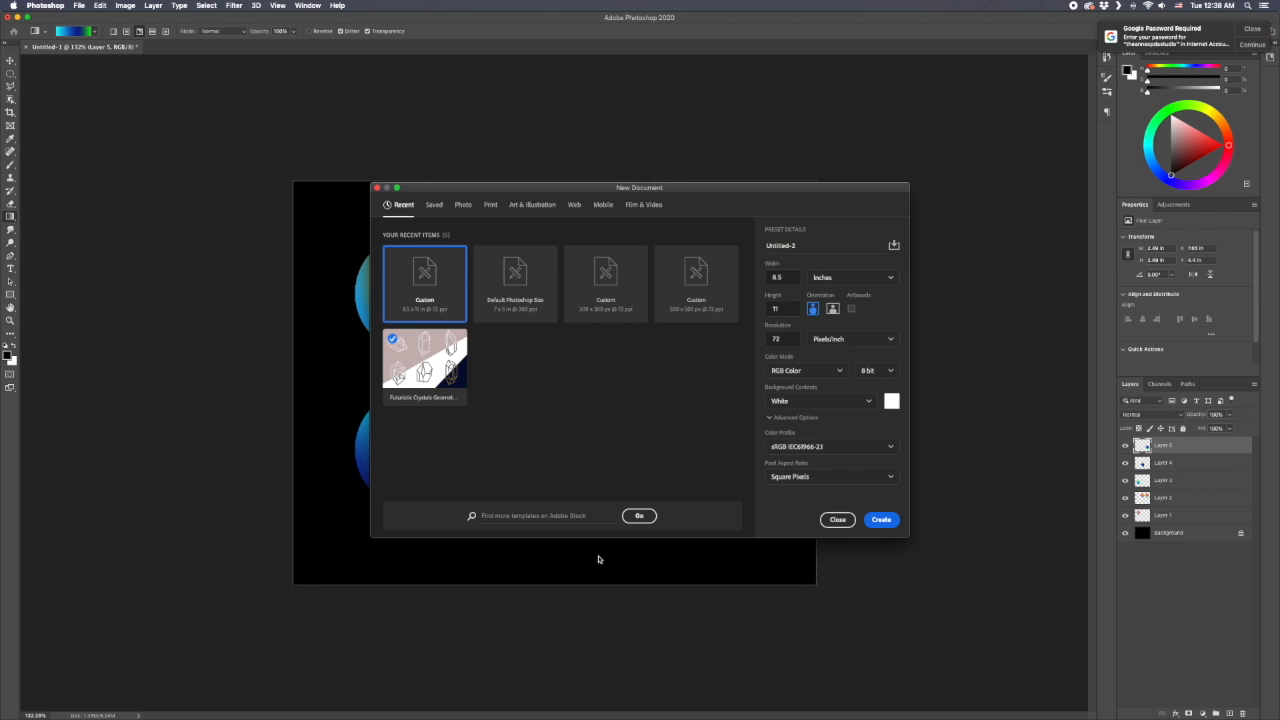
{"action": "left_click", "coordinate": [880, 521]}
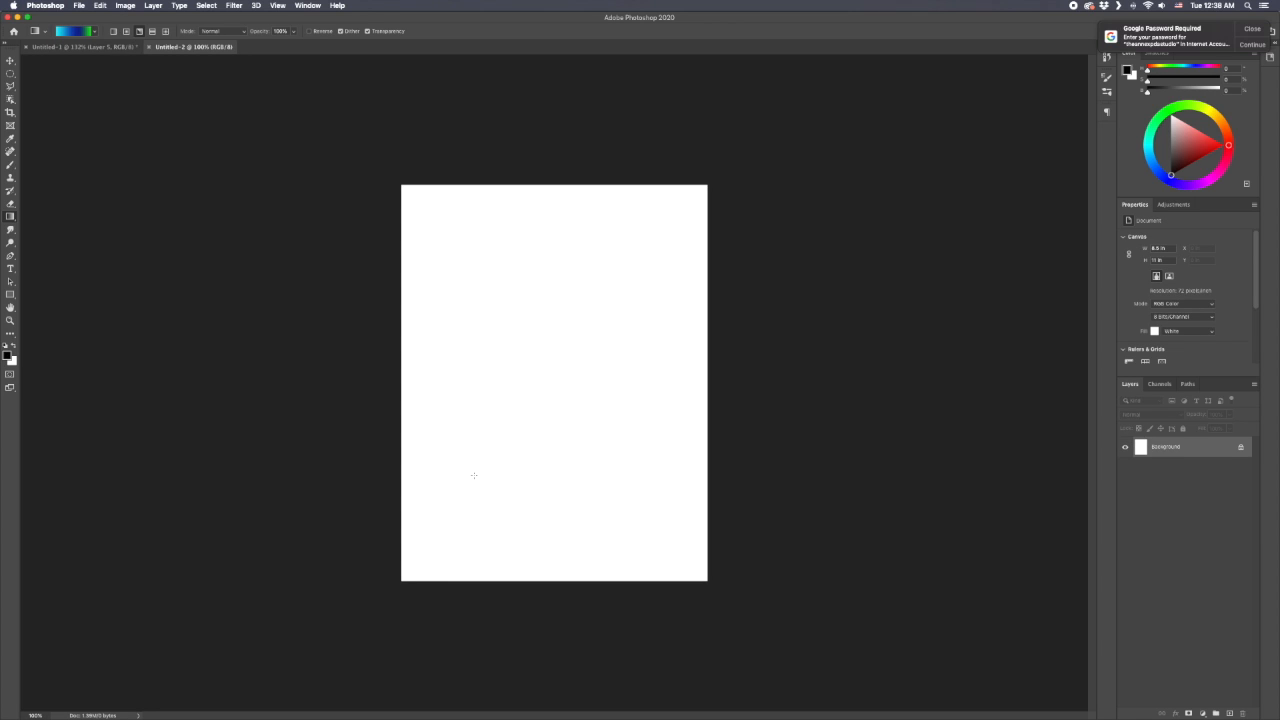
- Fill the new document's background with black and rotate the canvas 90° clockwise
{"action": "key", "text": "alt+BackSpace"}
{"action": "left_click", "coordinate": [126, 6]}
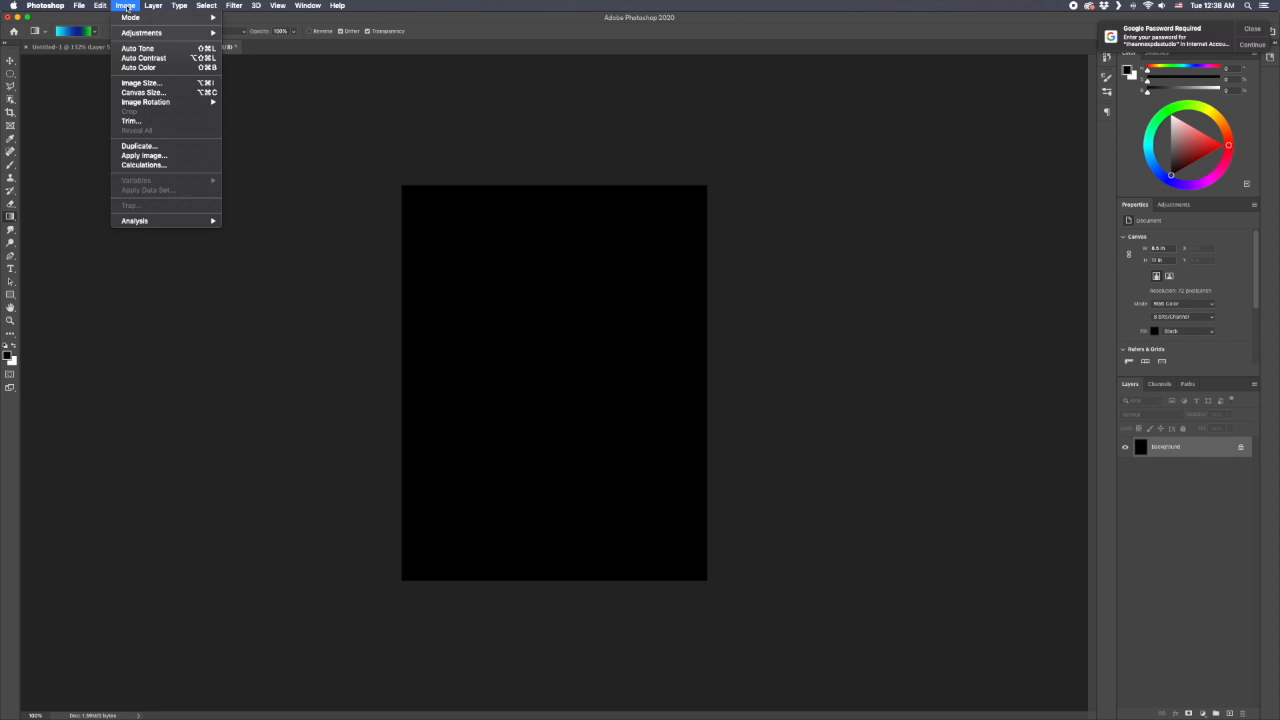
{"action": "mouse_move", "coordinate": [150, 103]}
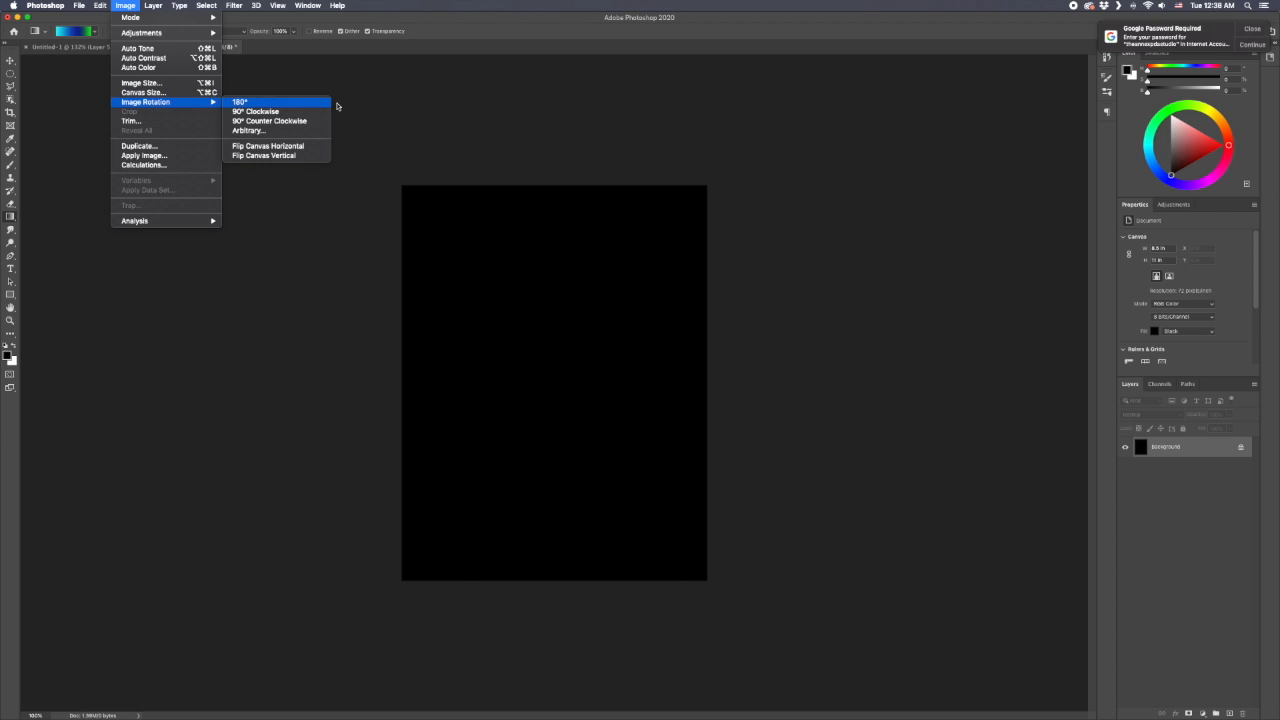
{"action": "left_click", "coordinate": [305, 113]}
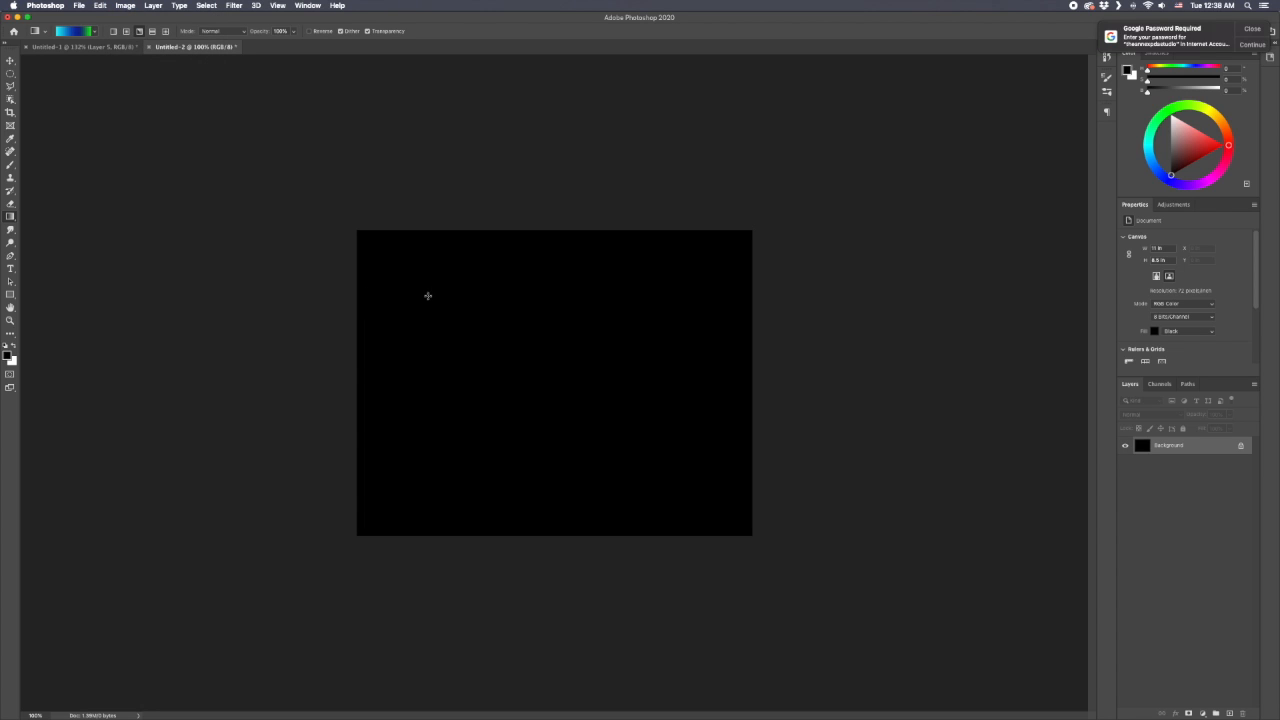
- Add a new layer and draw a circular selection about 2.7 inches wide in the canvas's upper-left area
{"action": "left_click", "coordinate": [1230, 713]}
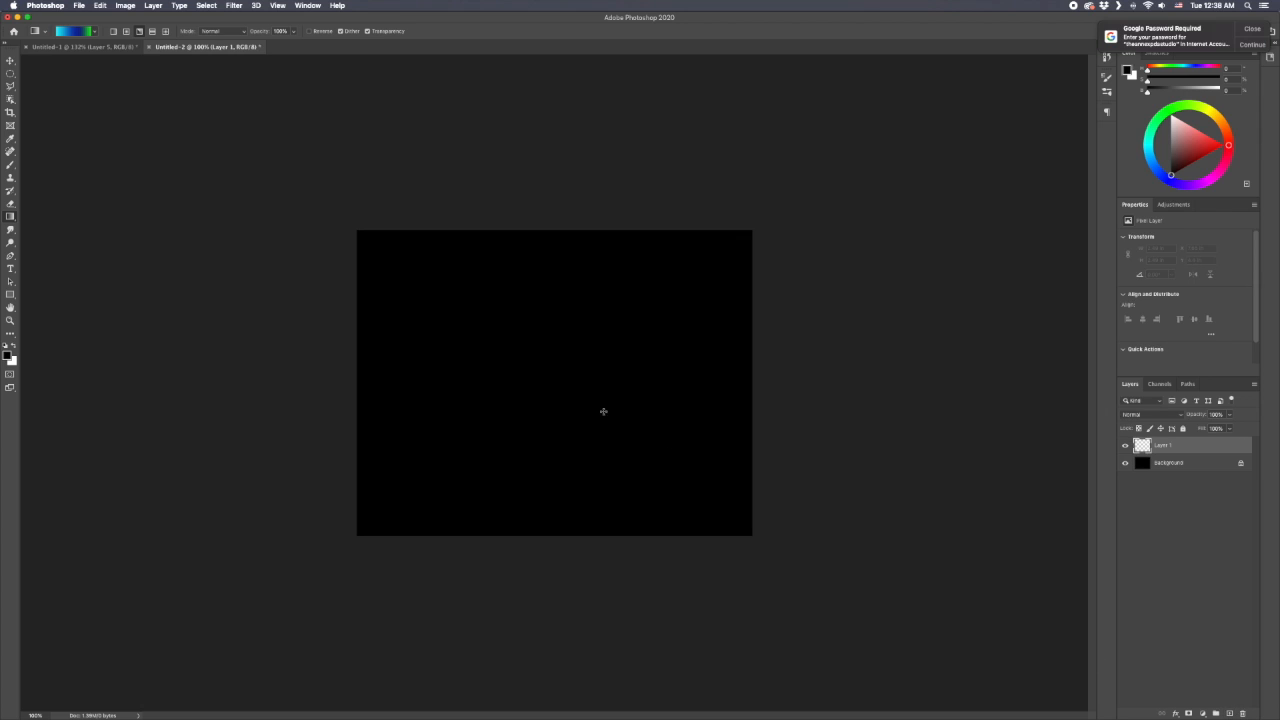
{"action": "left_click_drag", "start_coordinate": [401, 281], "coordinate": [474, 372]}
{"action": "key", "text": "super+z"}
{"action": "left_click", "coordinate": [10, 74]}
{"action": "left_click_drag", "start_coordinate": [400, 266], "coordinate": [514, 380]}
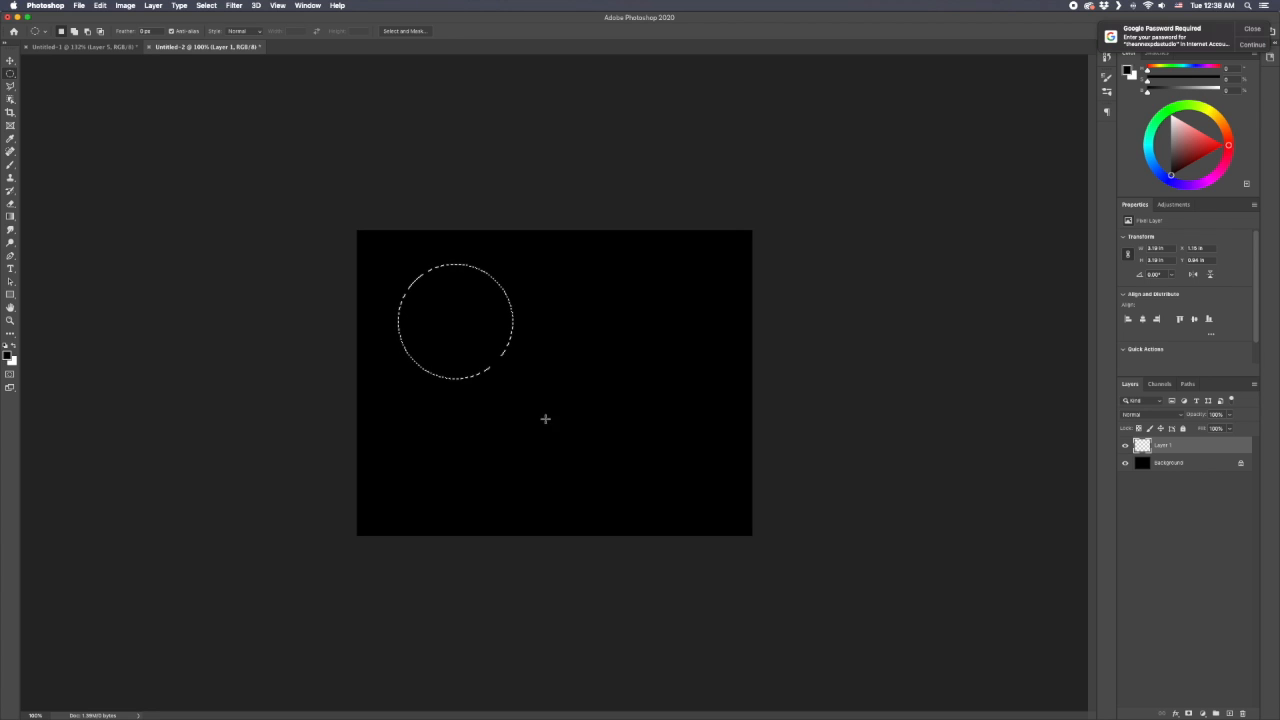
{"action": "left_click_drag", "start_coordinate": [391, 283], "coordinate": [488, 376]}
- Edit the Gradient tool's current gradient, removing its cyan stop and moving the dark blue stop to 0%
{"action": "scroll", "coordinate": [451, 371], "scroll_direction": "up", "scroll_amount": 5}
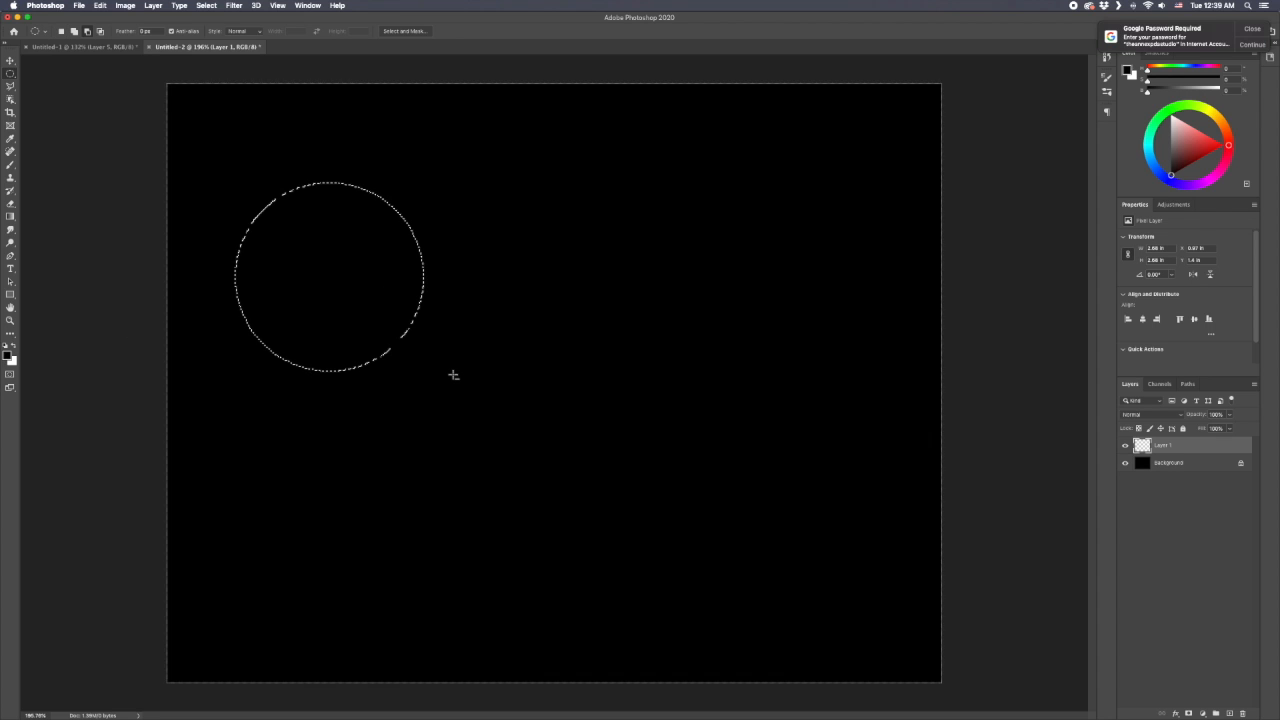
{"action": "scroll", "coordinate": [451, 372], "scroll_direction": "down", "scroll_amount": 1}
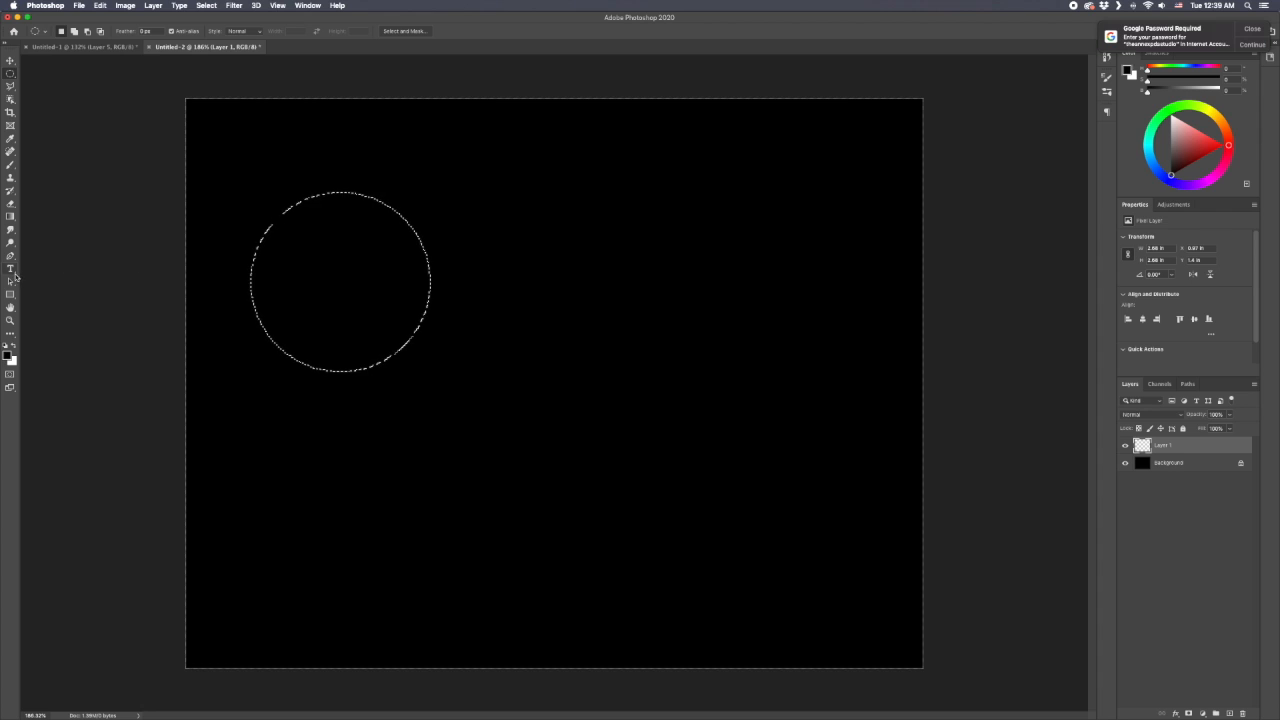
{"action": "left_click", "coordinate": [10, 216]}
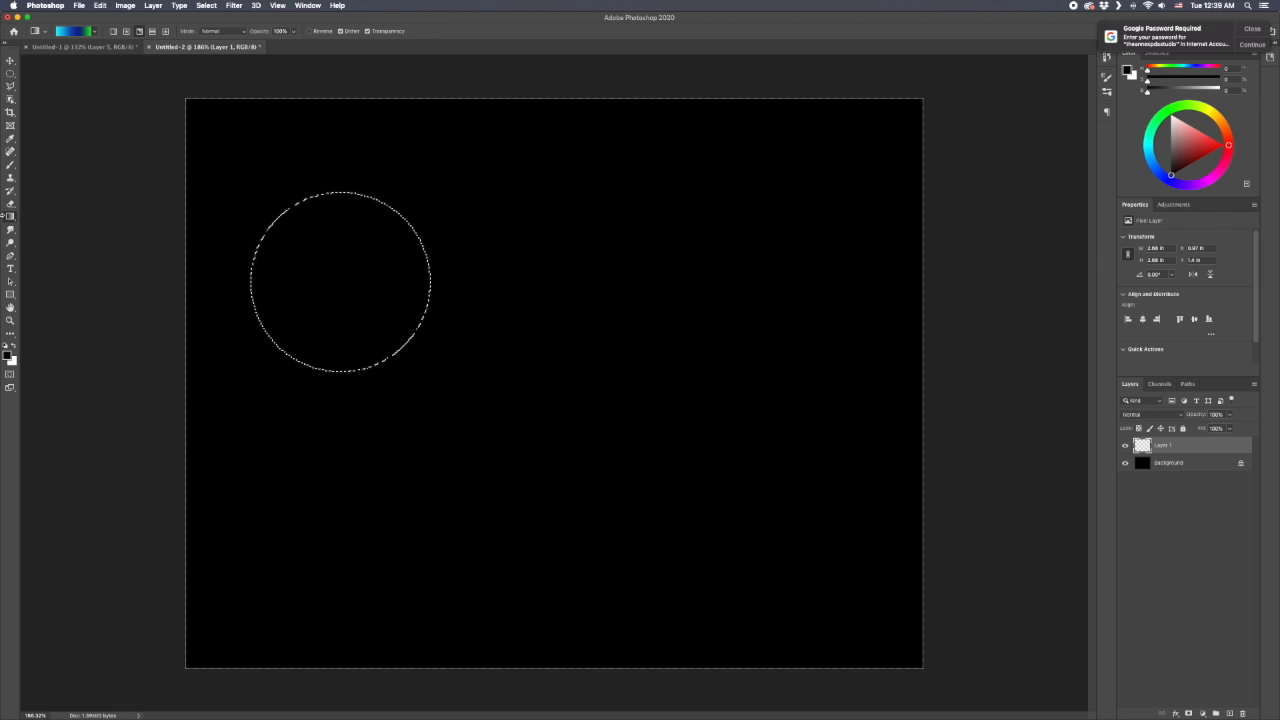
{"action": "left_click", "coordinate": [77, 33]}
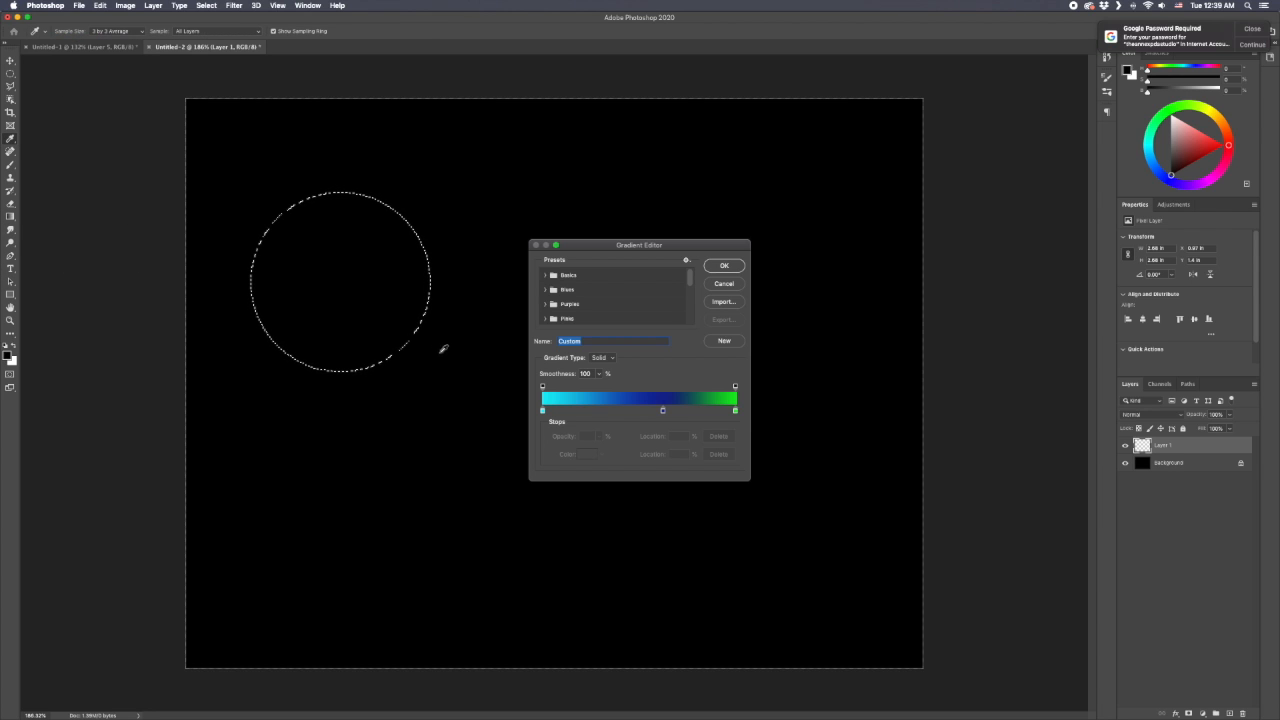
{"action": "left_click_drag", "start_coordinate": [543, 411], "coordinate": [540, 434]}
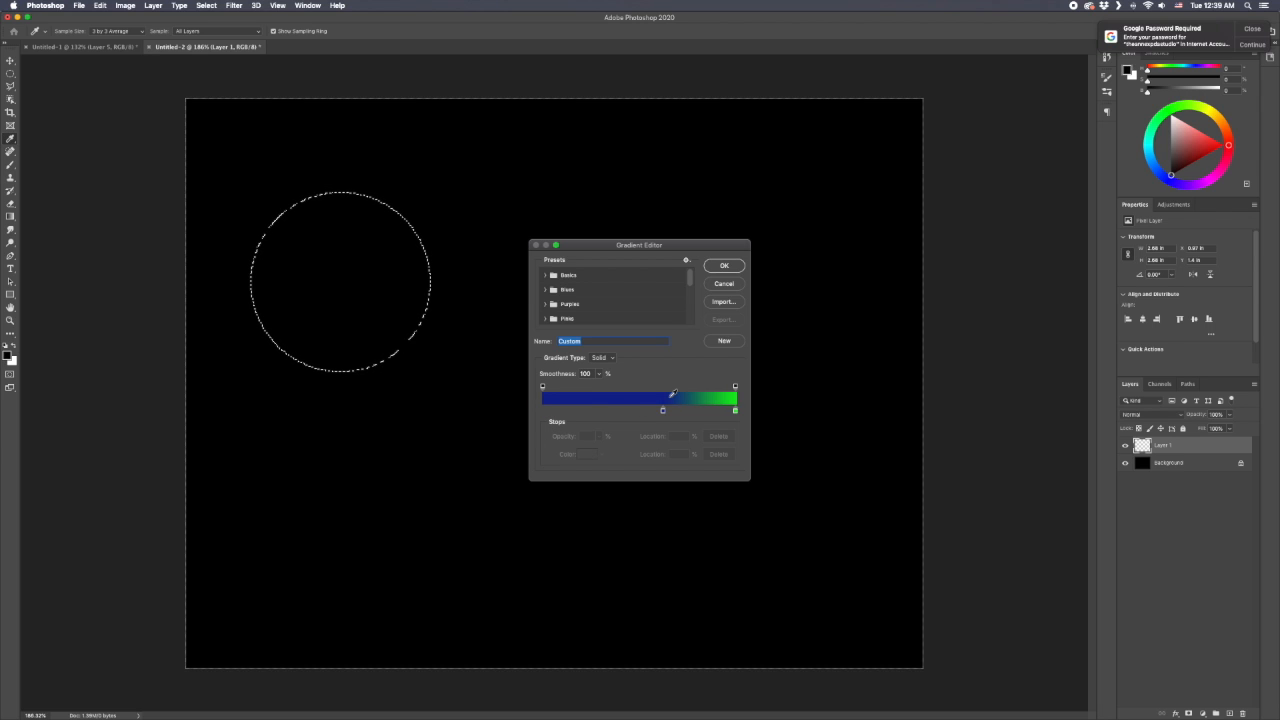
{"action": "left_click_drag", "start_coordinate": [664, 412], "coordinate": [529, 411]}
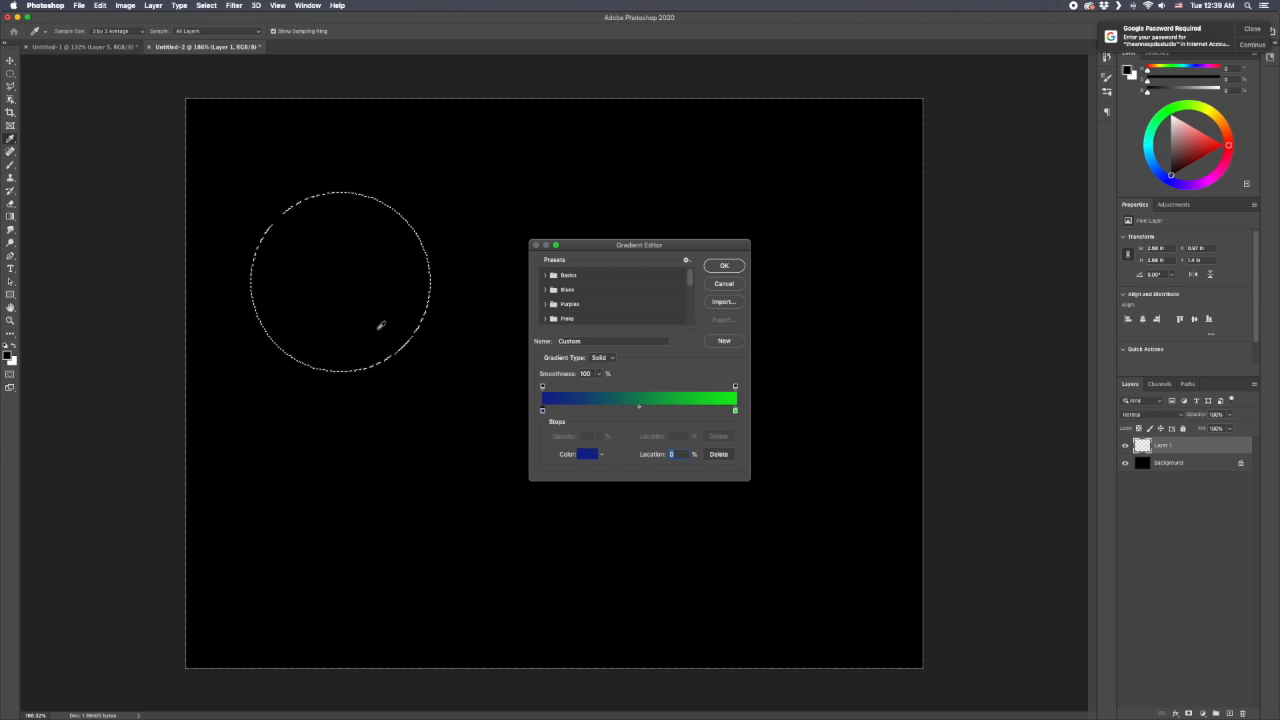
- Replace the gradient's green end stop with a newly added red stop placed at 100%
{"action": "left_click", "coordinate": [639, 411]}
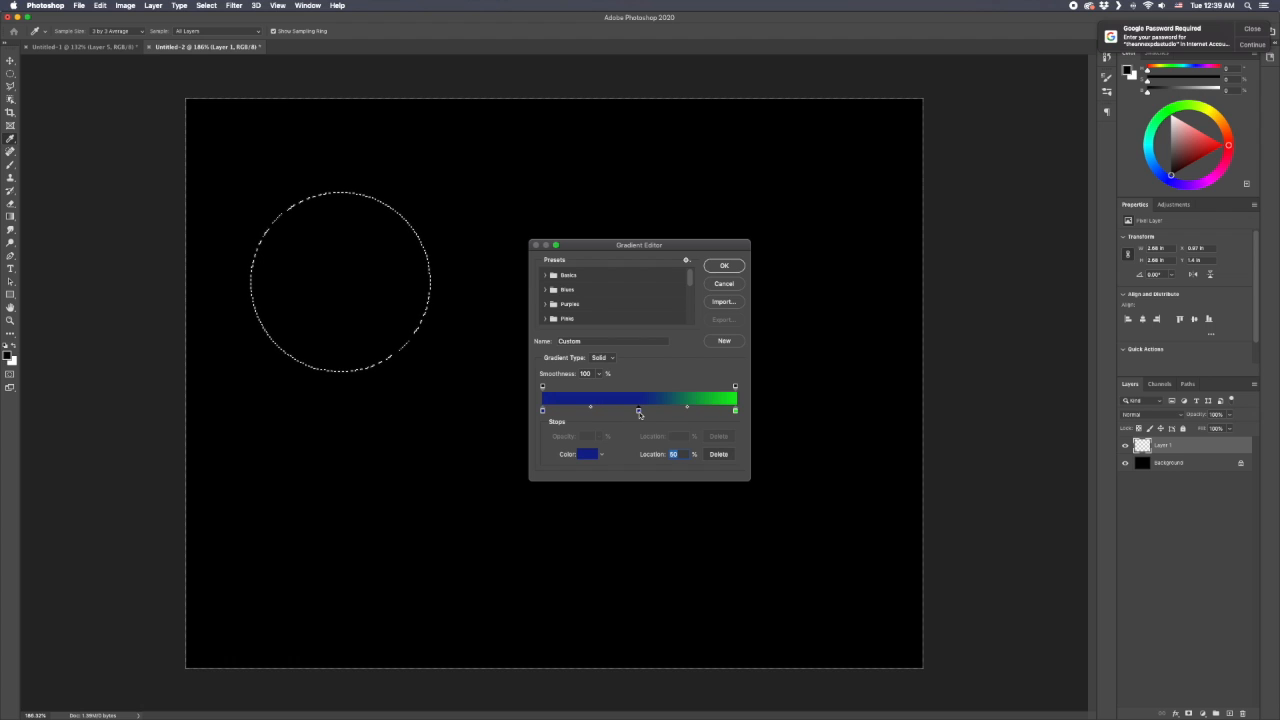
{"action": "double_click", "coordinate": [639, 411]}
{"action": "left_click_drag", "start_coordinate": [650, 310], "coordinate": [645, 256]}
{"action": "left_click", "coordinate": [725, 265]}
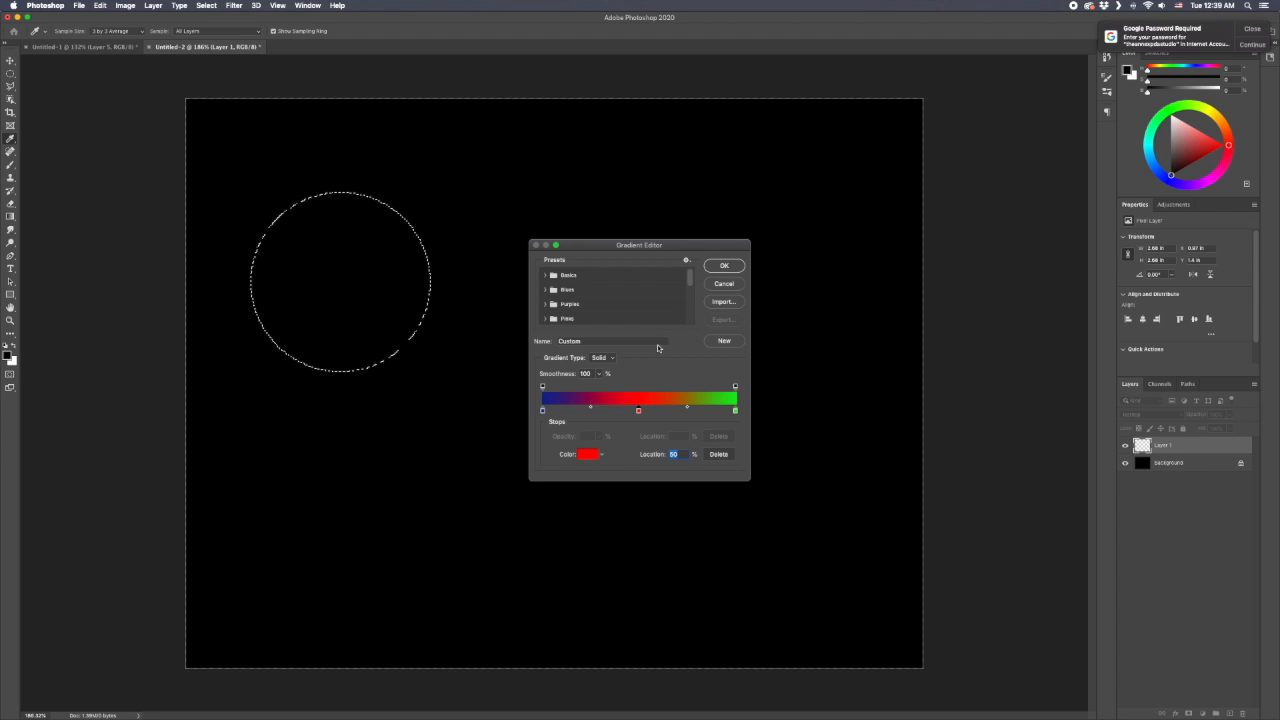
{"action": "left_click_drag", "start_coordinate": [735, 411], "coordinate": [731, 437]}
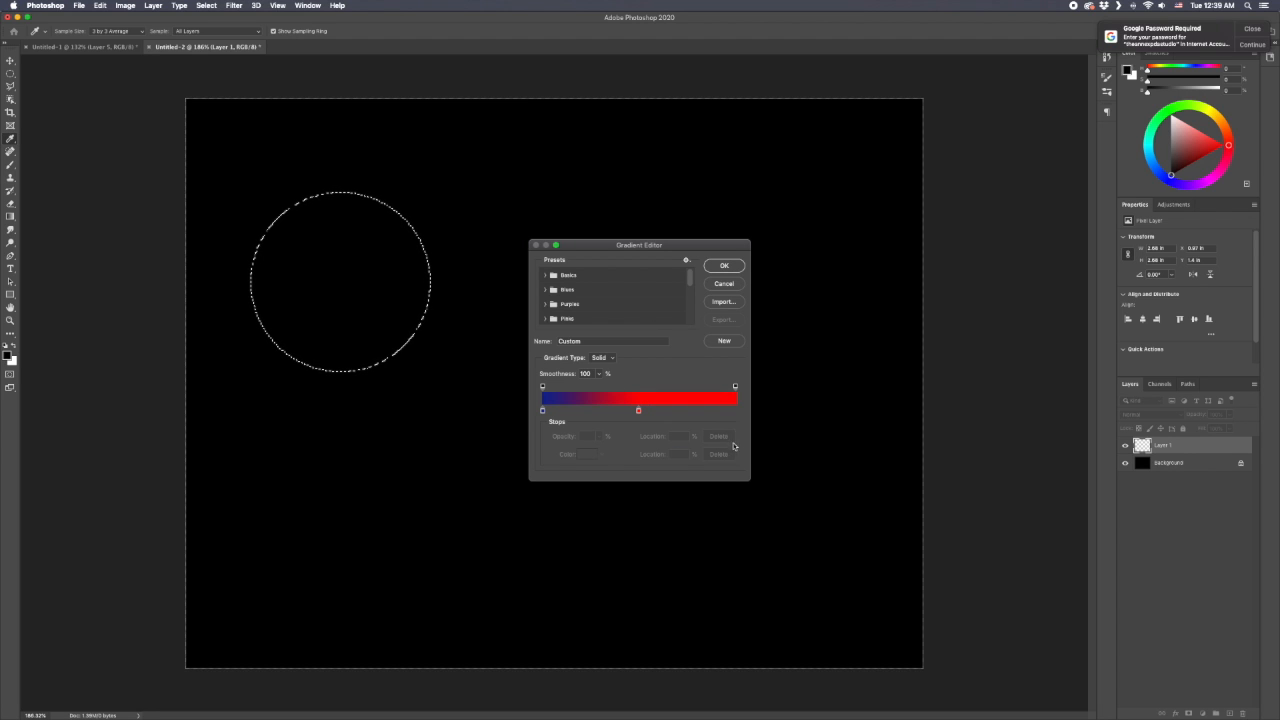
{"action": "left_click_drag", "start_coordinate": [639, 411], "coordinate": [752, 412]}
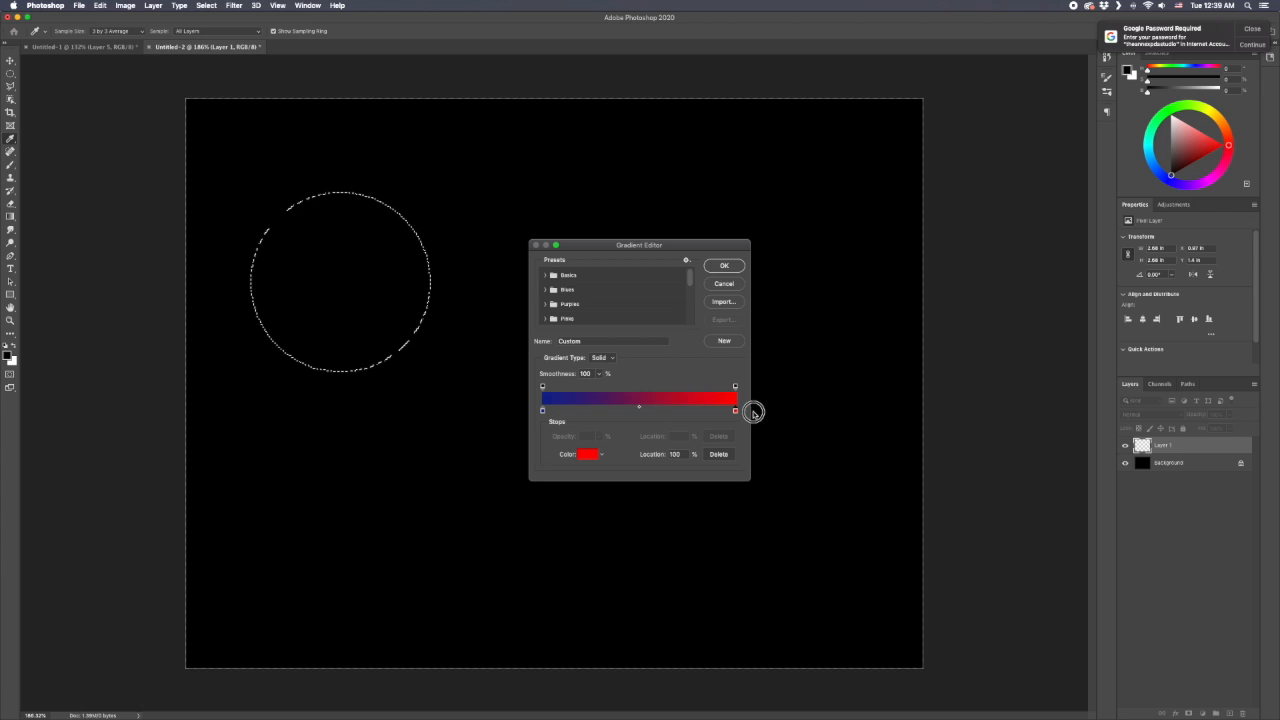
- Fill the circular selection with the blue-to-red angle gradient, drawn from its centre to its lower-left edge
{"action": "left_click", "coordinate": [729, 267]}
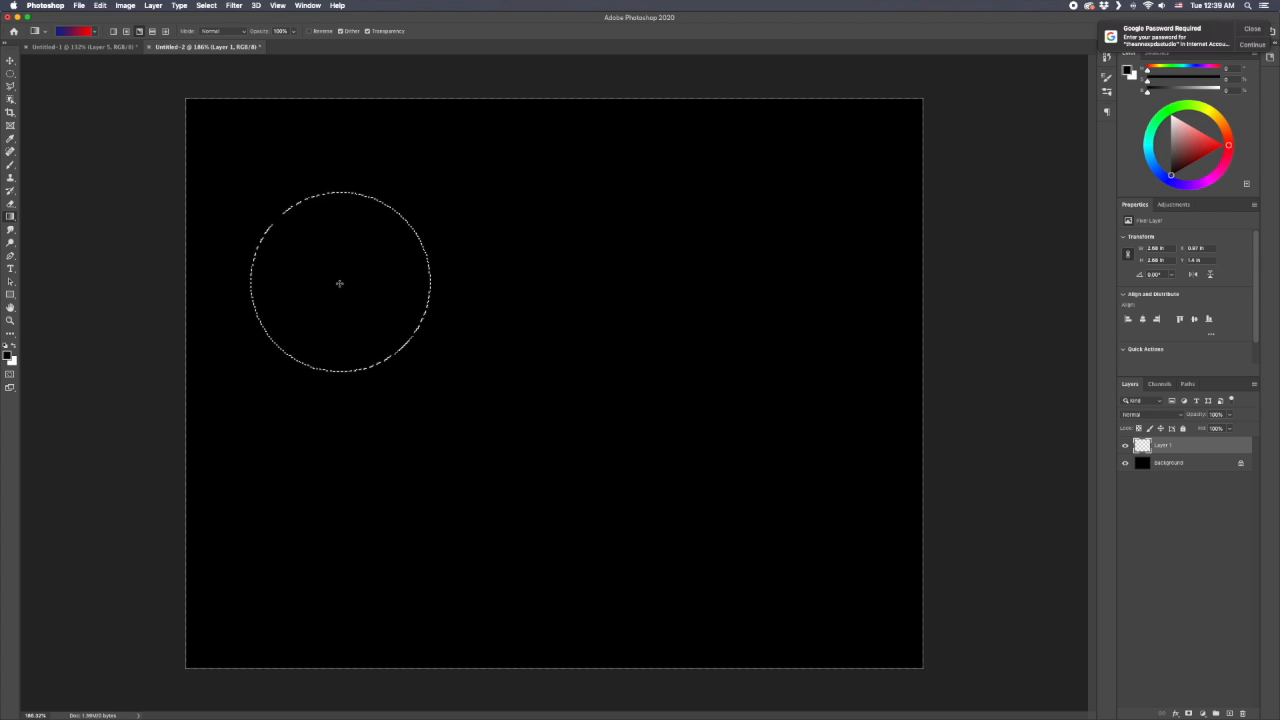
{"action": "left_click_drag", "start_coordinate": [289, 350], "coordinate": [288, 352]}
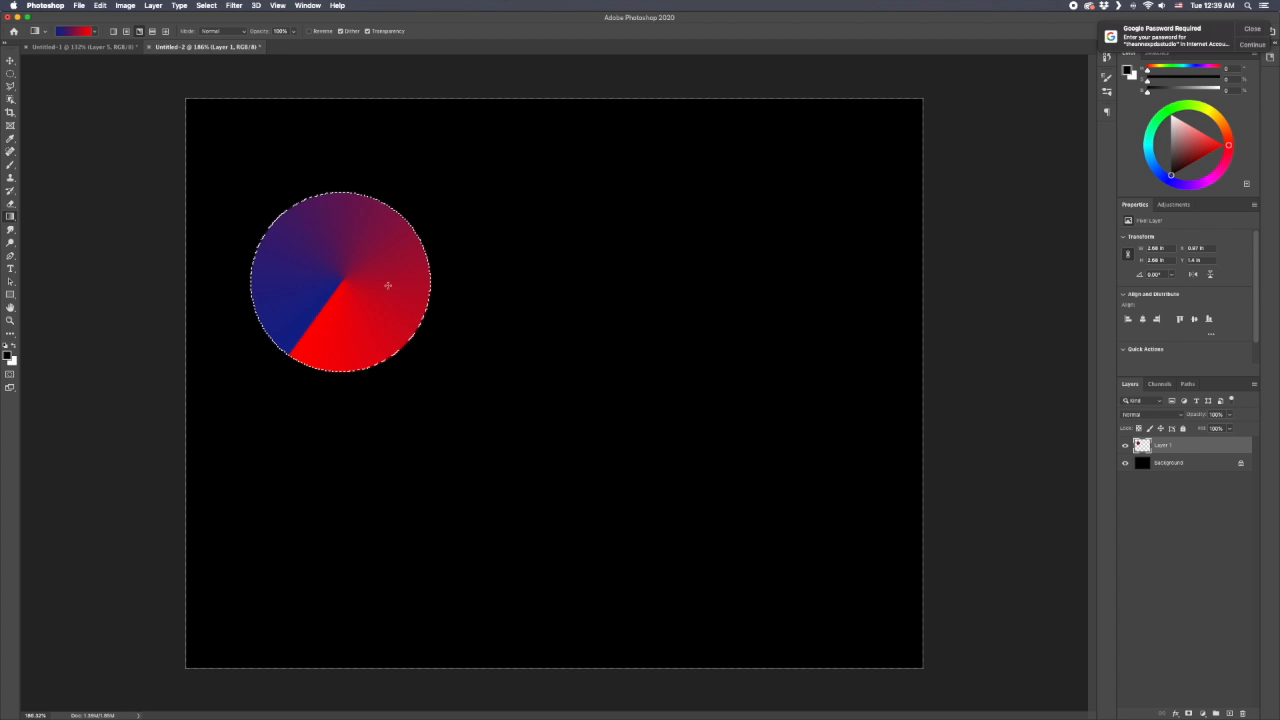
- Move the circular selection level with and to the right of the first circle, and add a new layer
{"action": "left_click", "coordinate": [12, 75]}
{"action": "left_click_drag", "start_coordinate": [403, 294], "coordinate": [600, 289]}
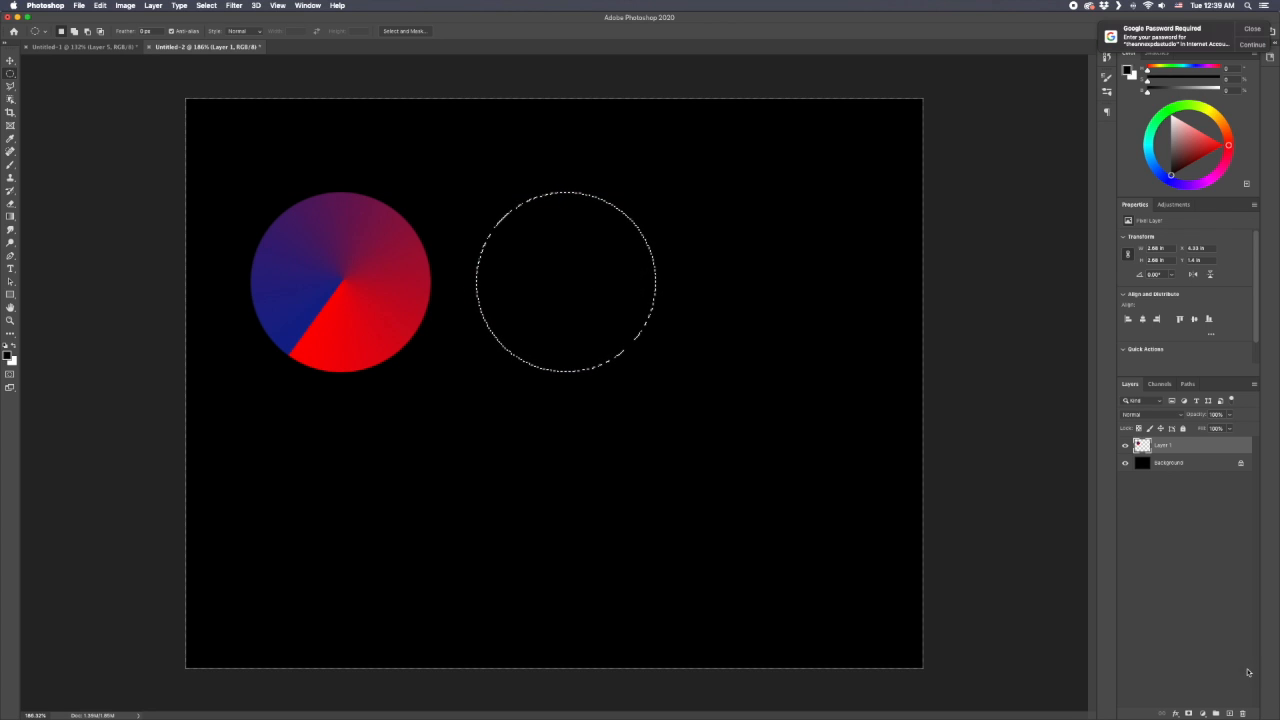
{"action": "left_click", "coordinate": [1229, 713]}
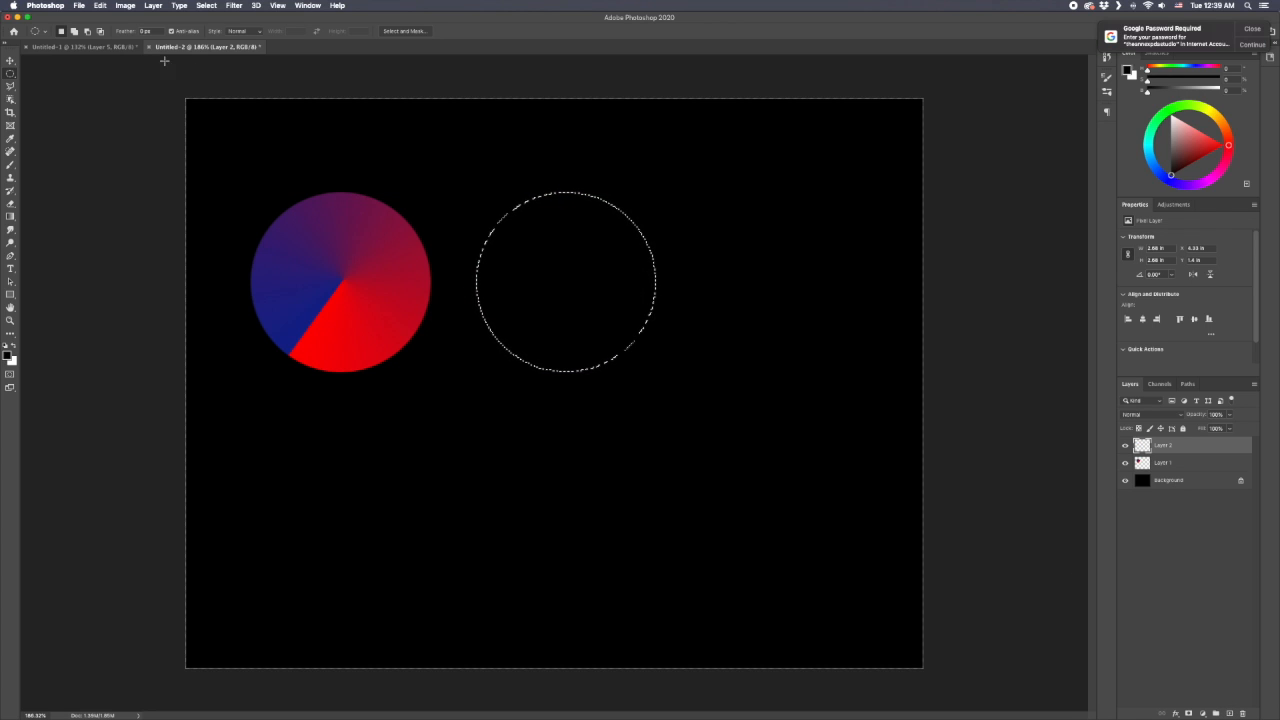
- Fill the second circular selection with a blue-to-red radial gradient running from its upper right to its lower left
{"action": "left_click", "coordinate": [10, 216]}
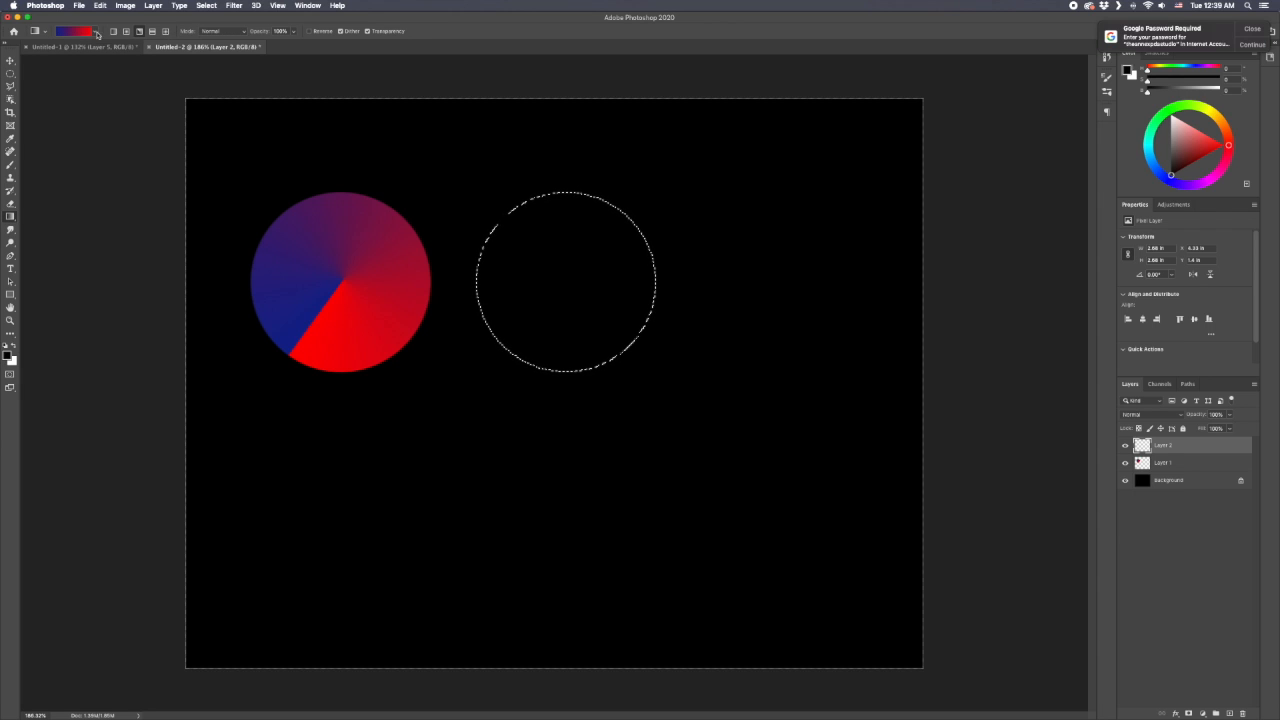
{"action": "left_click", "coordinate": [126, 31]}
{"action": "left_click_drag", "start_coordinate": [594, 236], "coordinate": [514, 346]}
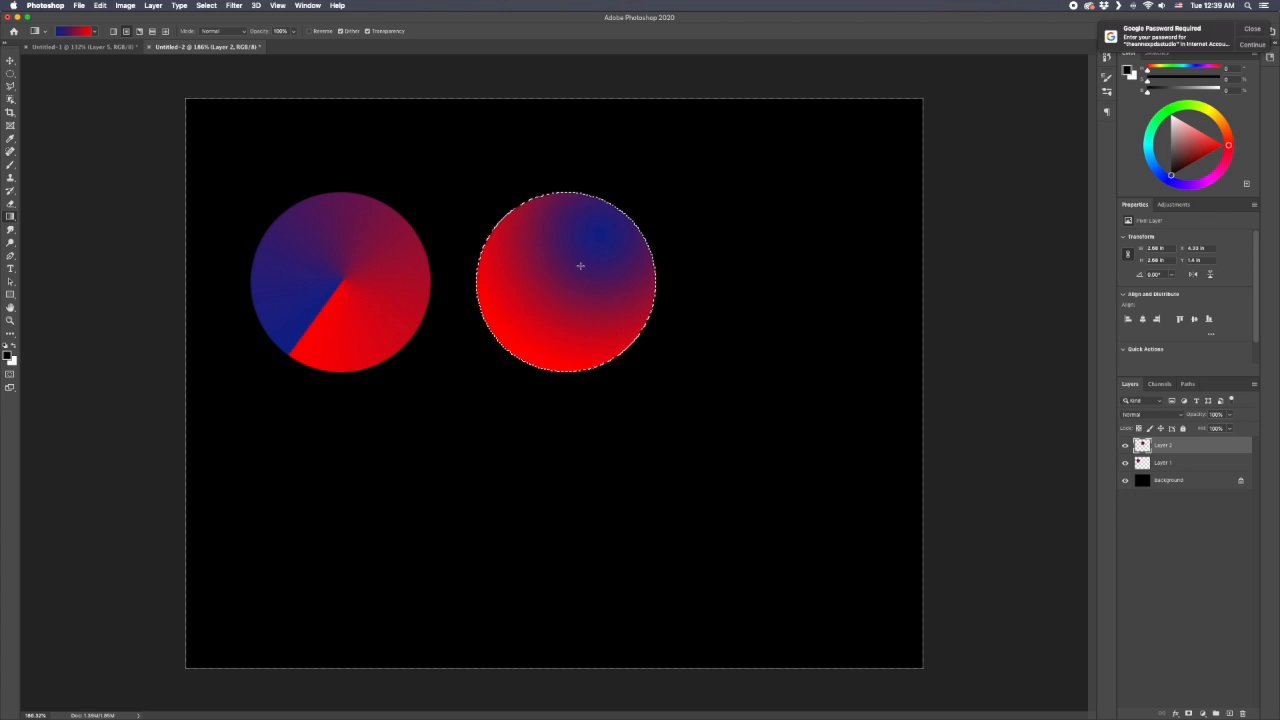
- Reverse the gradient so red sits at 0% and dark blue at 100%, and refill the second circle radially
{"action": "left_click", "coordinate": [77, 32]}
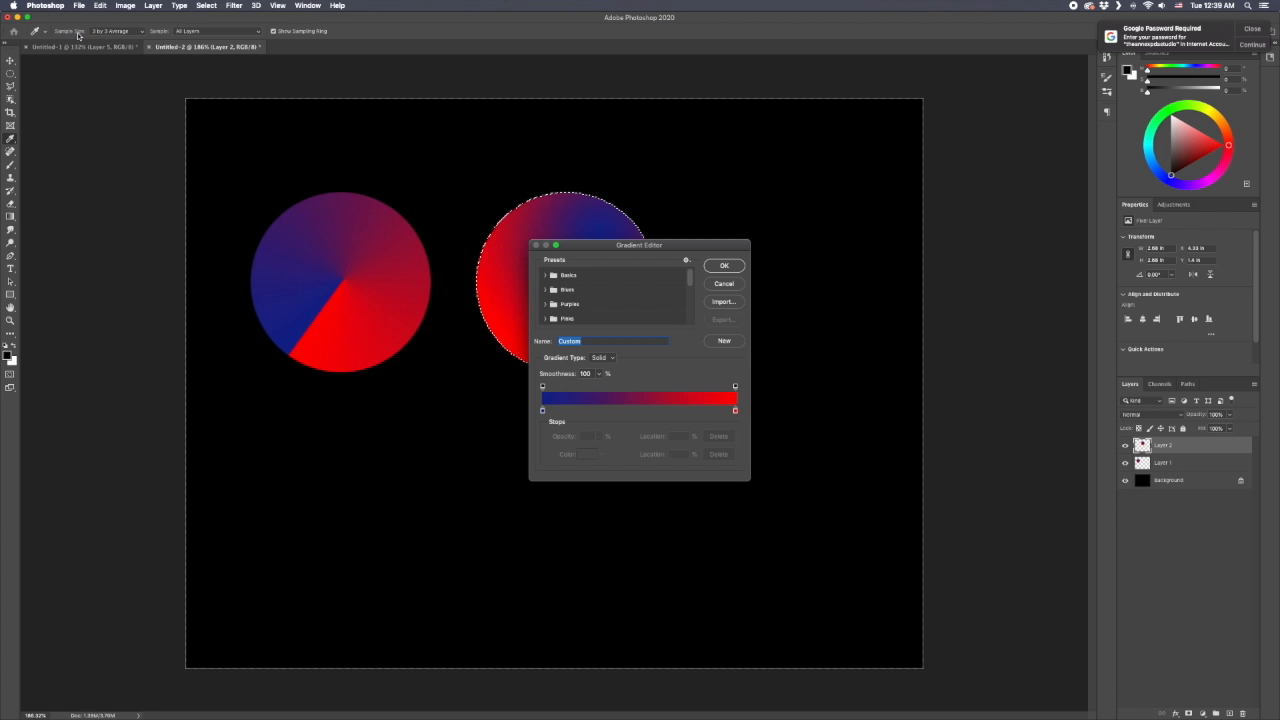
{"action": "mouse_move", "coordinate": [543, 412]}
{"action": "left_mouse_down"}
{"action": "mouse_move", "coordinate": [731, 408]}
{"action": "mouse_move", "coordinate": [554, 397]}
{"action": "mouse_move", "coordinate": [538, 410]}
{"action": "left_mouse_up"}
{"action": "left_click_drag", "start_coordinate": [689, 410], "coordinate": [758, 410]}
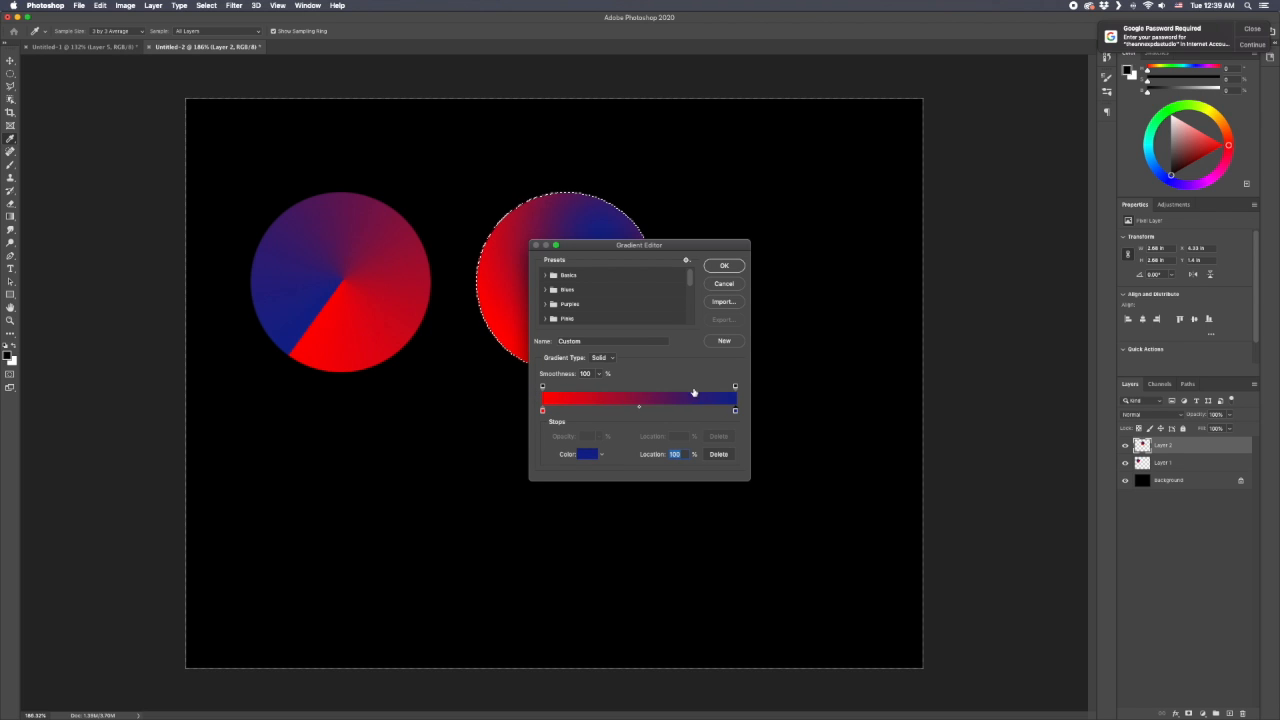
{"action": "left_click", "coordinate": [724, 265]}
{"action": "left_click_drag", "start_coordinate": [612, 240], "coordinate": [506, 351]}
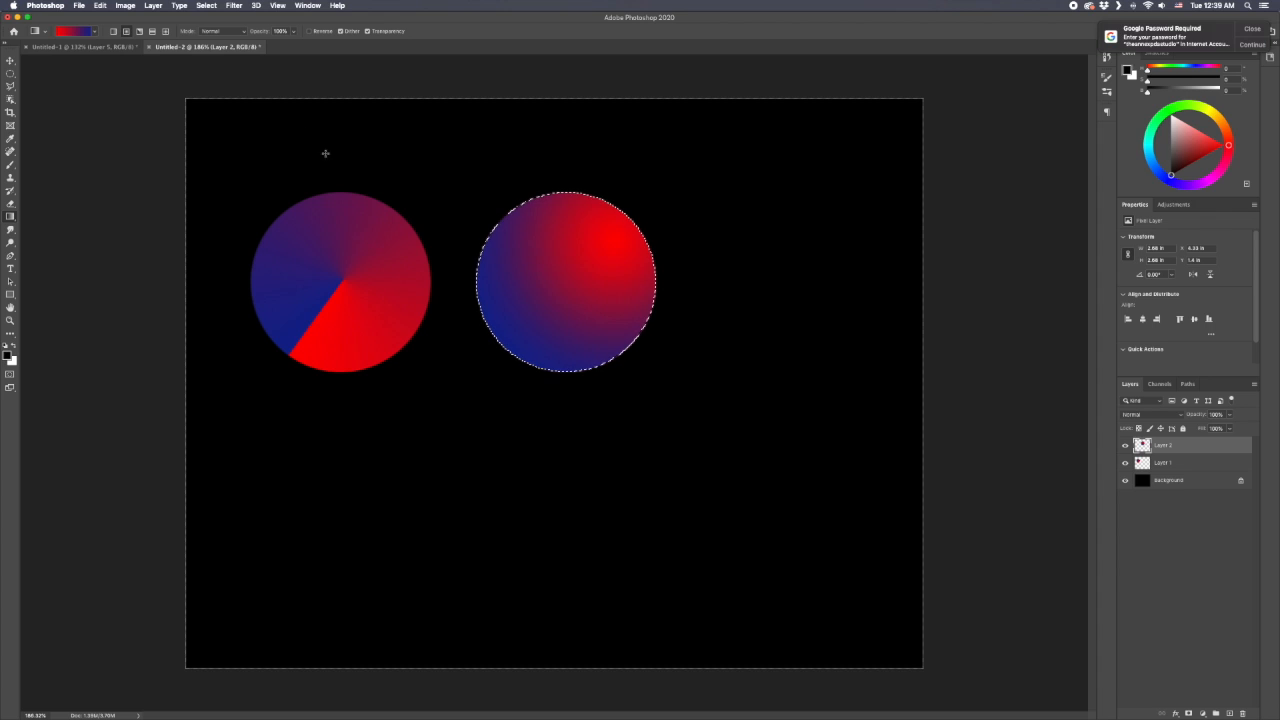
- Add a bright cyan stop (#0beefc) at 47% between the gradient's red and blue stops
{"action": "left_click", "coordinate": [86, 32]}
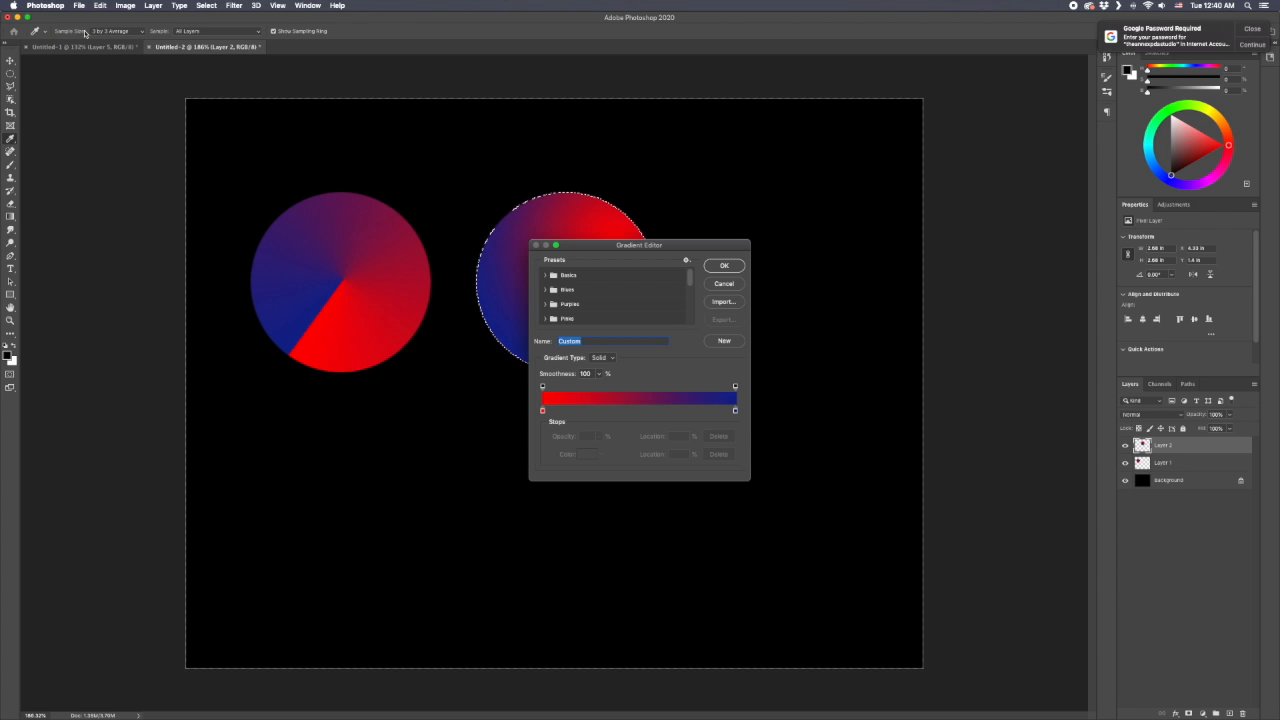
{"action": "left_click", "coordinate": [632, 411]}
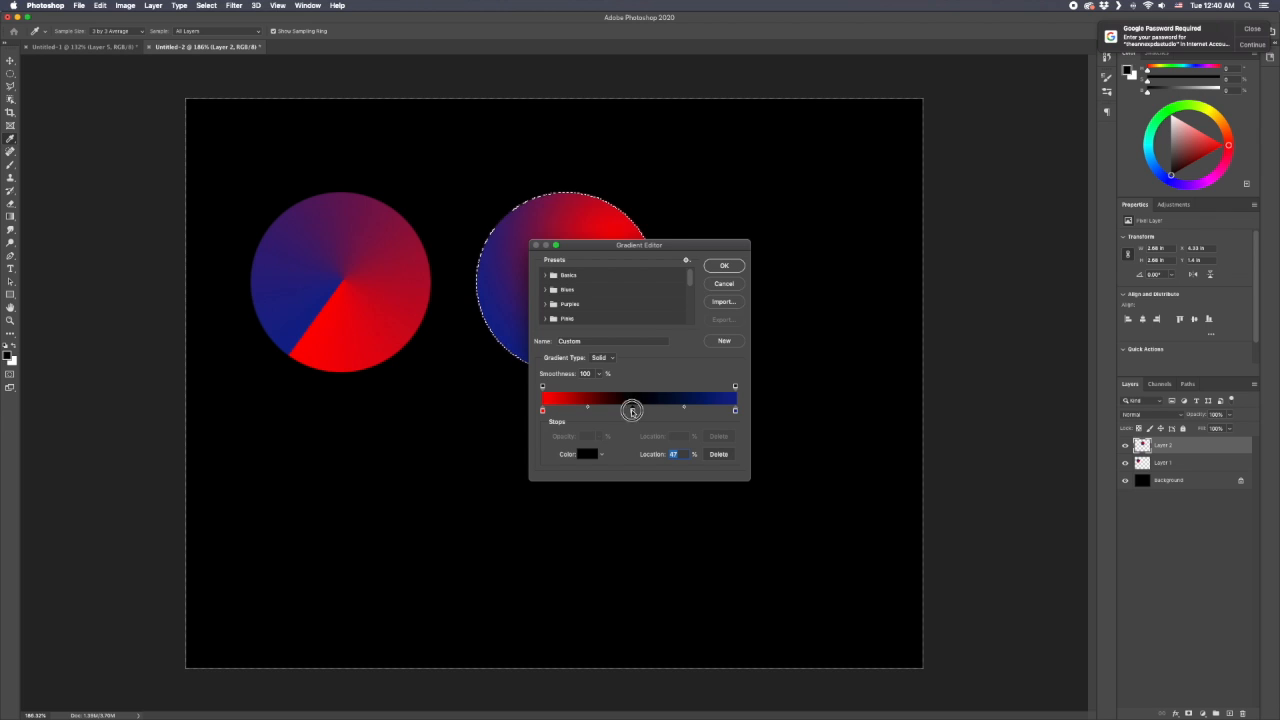
{"action": "double_click", "coordinate": [632, 410]}
{"action": "left_click", "coordinate": [650, 330]}
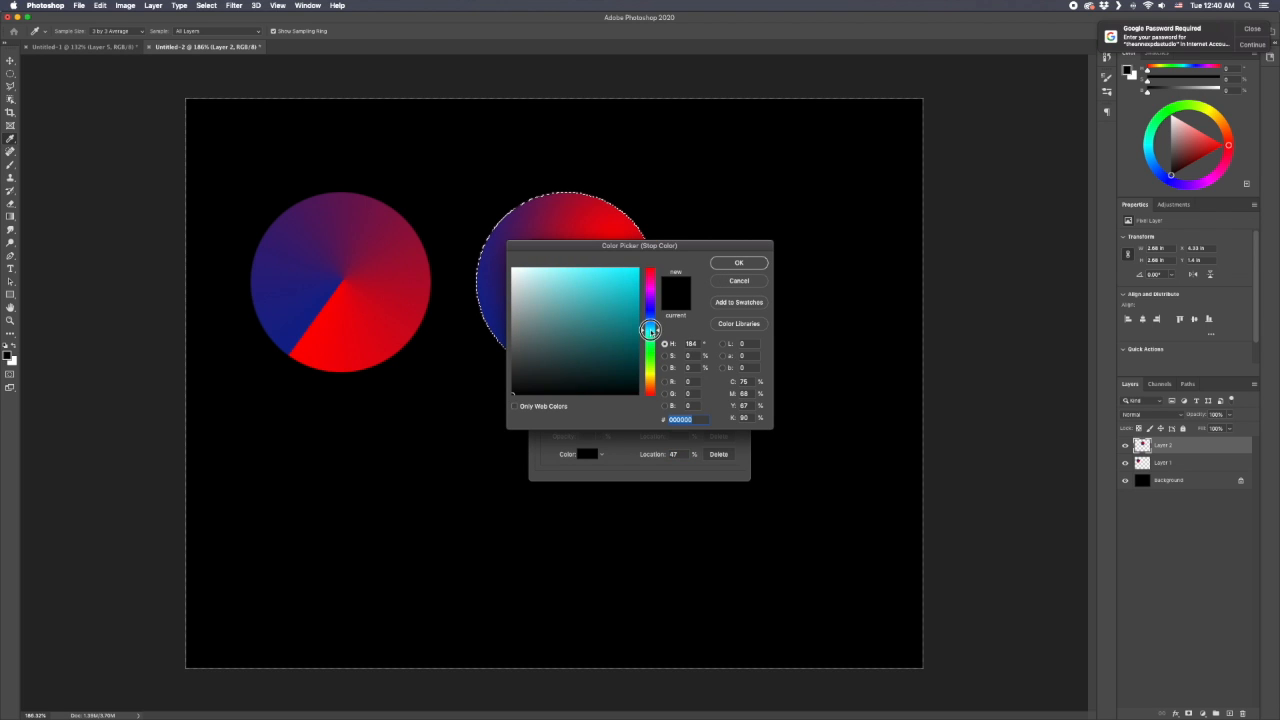
{"action": "left_click", "coordinate": [633, 270]}
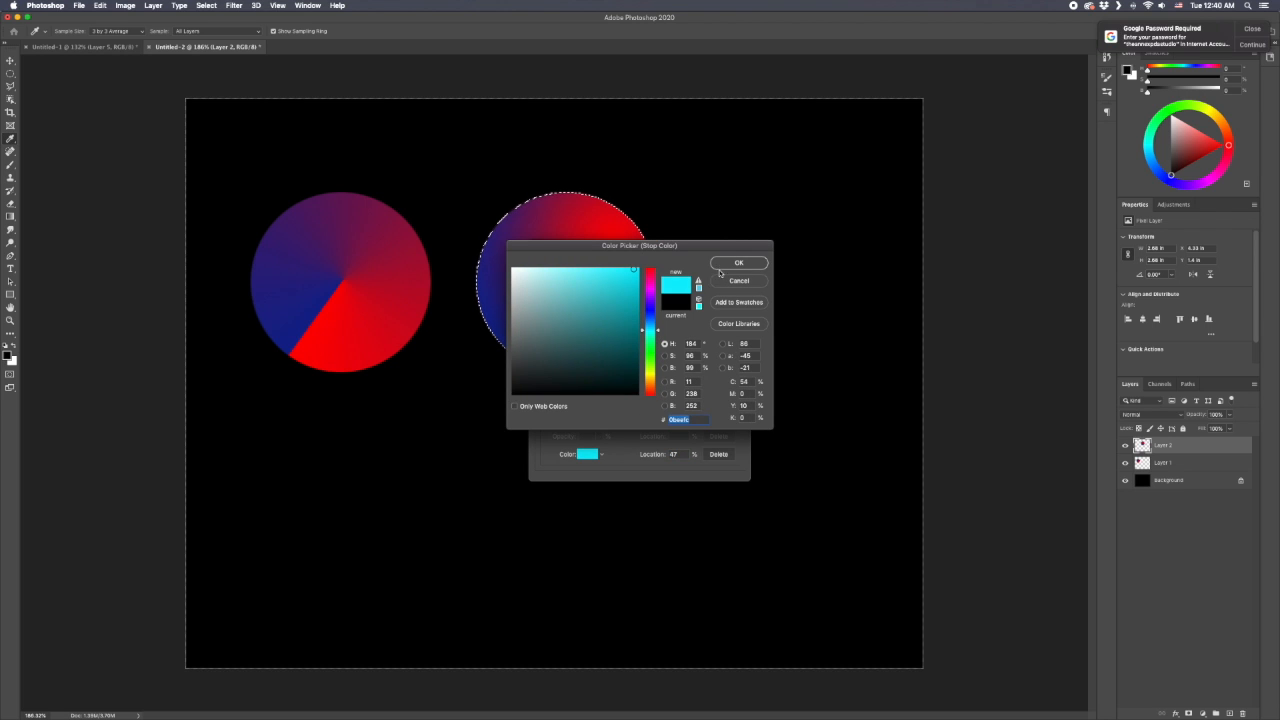
{"action": "left_click", "coordinate": [722, 265]}
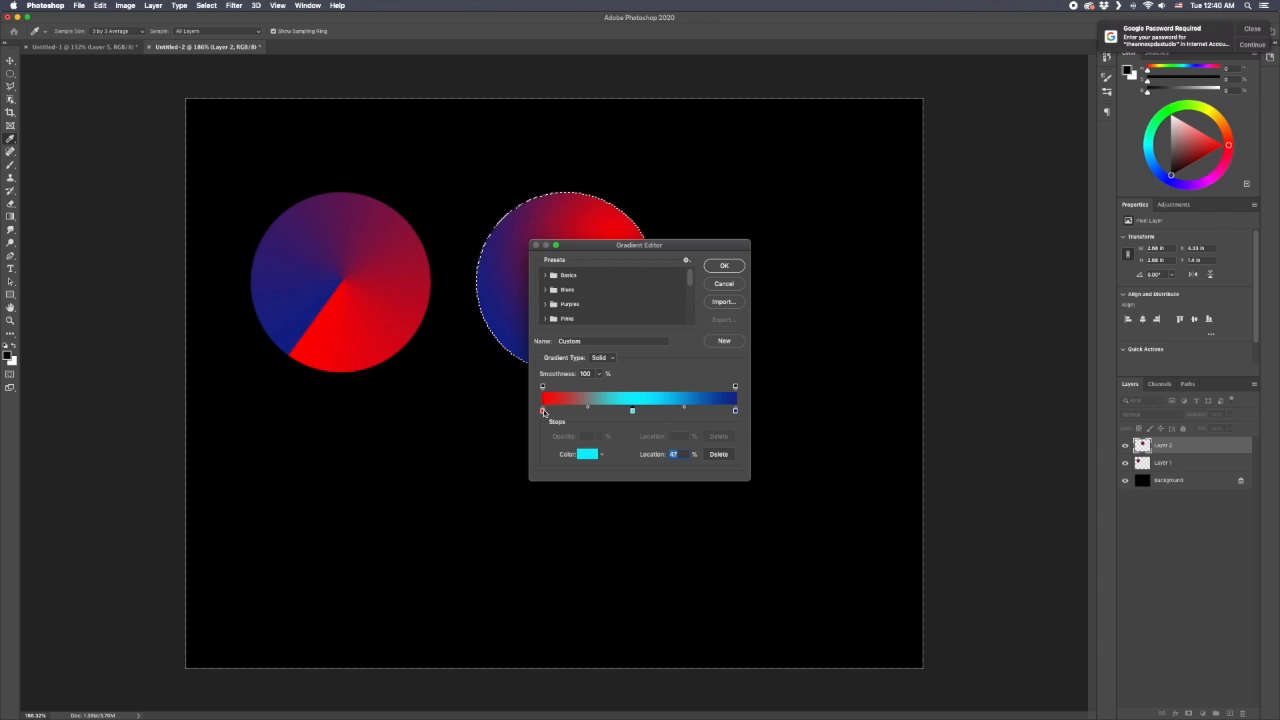
- Place an additional red stop right before the cyan stop for a hard red-to-cyan edge, and apply the gradient
{"action": "mouse_move", "coordinate": [543, 409]}
{"action": "left_mouse_down"}
{"action": "mouse_move", "coordinate": [628, 414]}
{"action": "mouse_move", "coordinate": [527, 412]}
{"action": "left_mouse_up"}
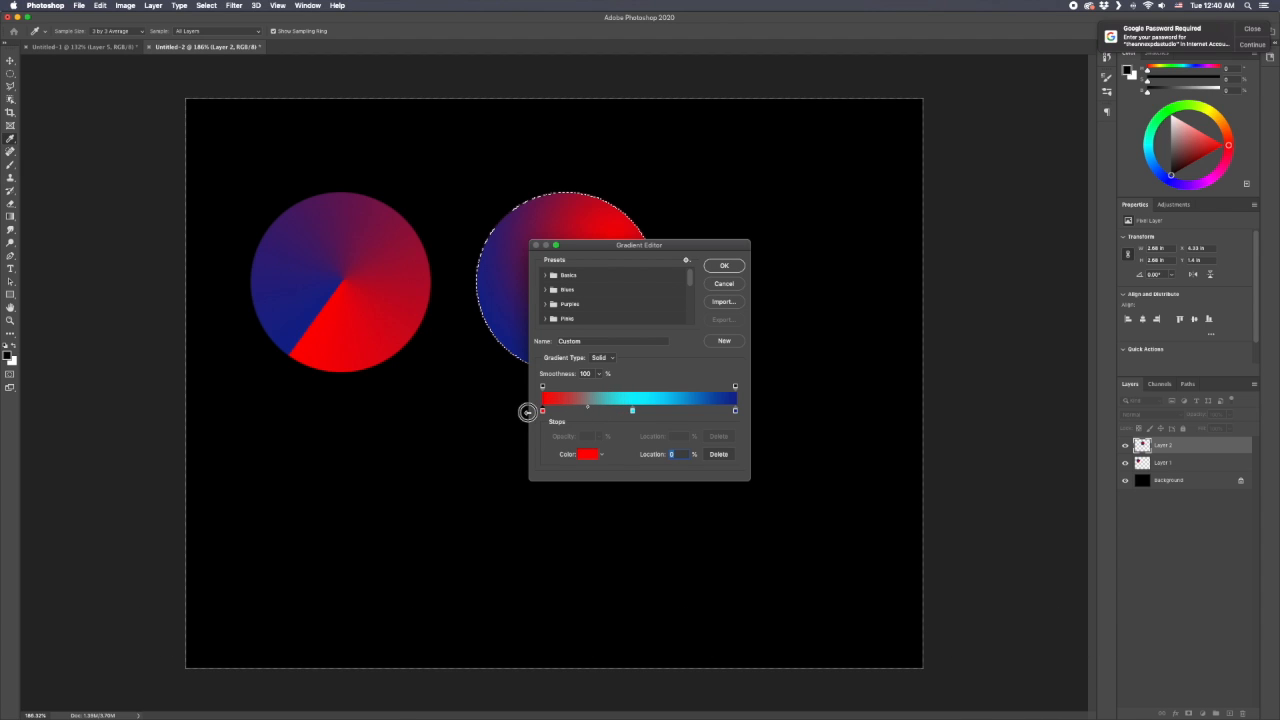
{"action": "left_click", "coordinate": [626, 411]}
{"action": "left_click", "coordinate": [642, 411]}
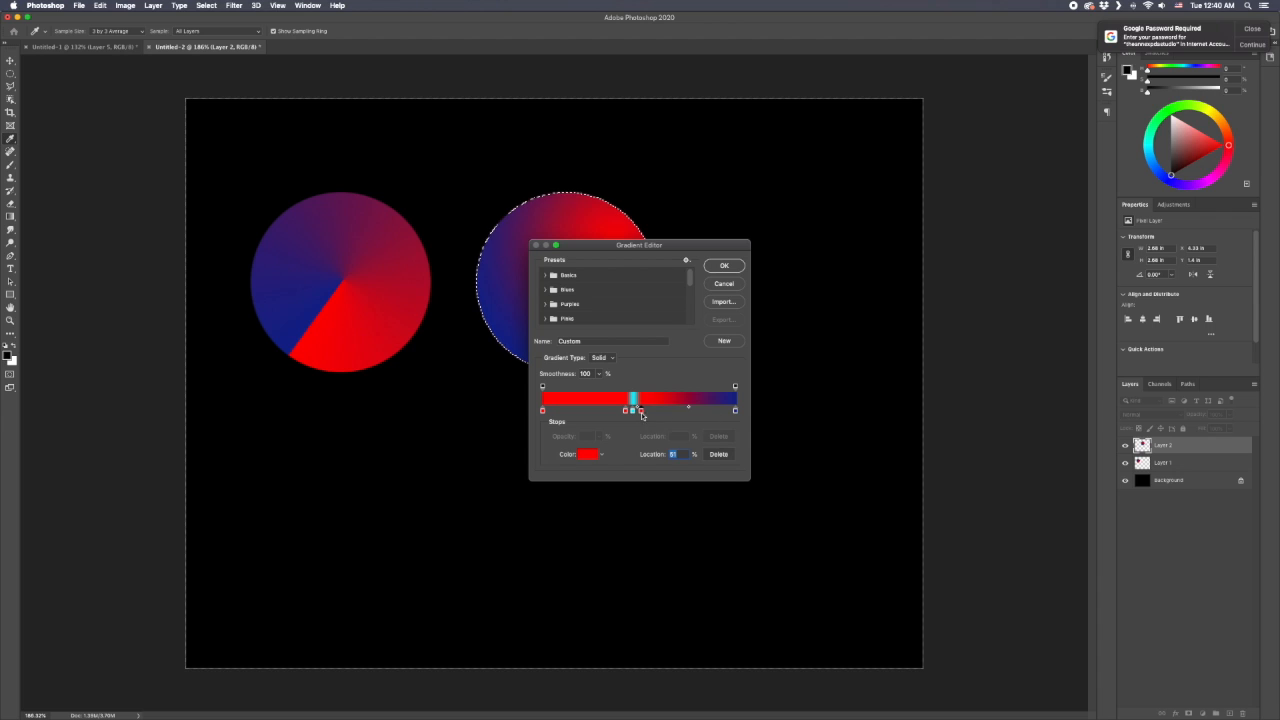
{"action": "mouse_move", "coordinate": [641, 411]}
{"action": "left_mouse_down"}
{"action": "mouse_move", "coordinate": [636, 430]}
{"action": "mouse_move", "coordinate": [638, 412]}
{"action": "left_mouse_up"}
{"action": "left_click", "coordinate": [696, 411]}
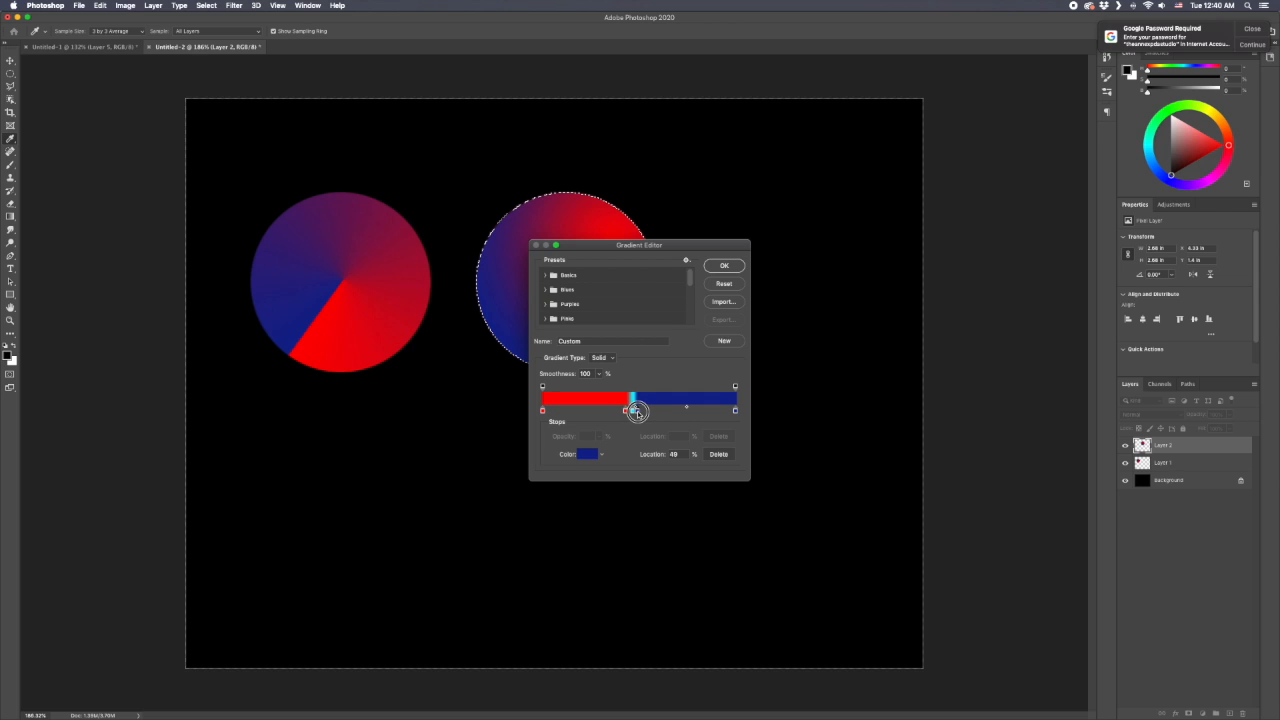
{"action": "left_click_drag", "start_coordinate": [635, 411], "coordinate": [629, 412]}
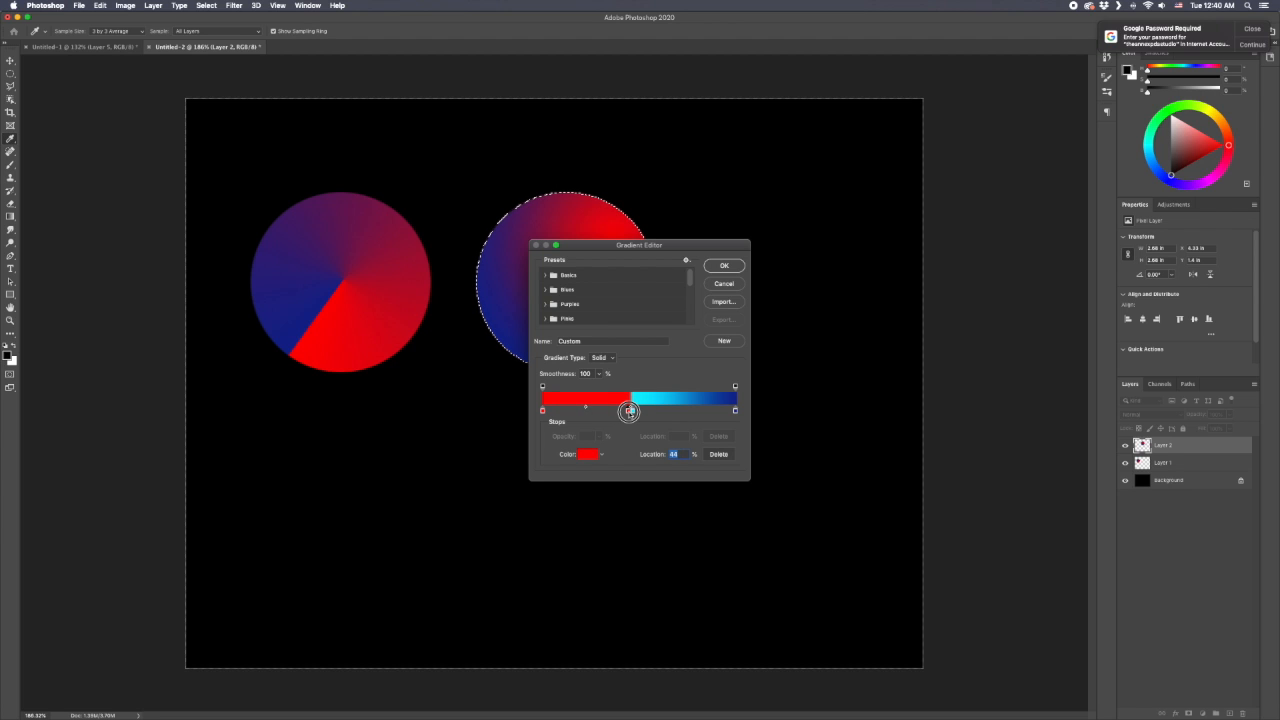
{"action": "left_click", "coordinate": [722, 266]}
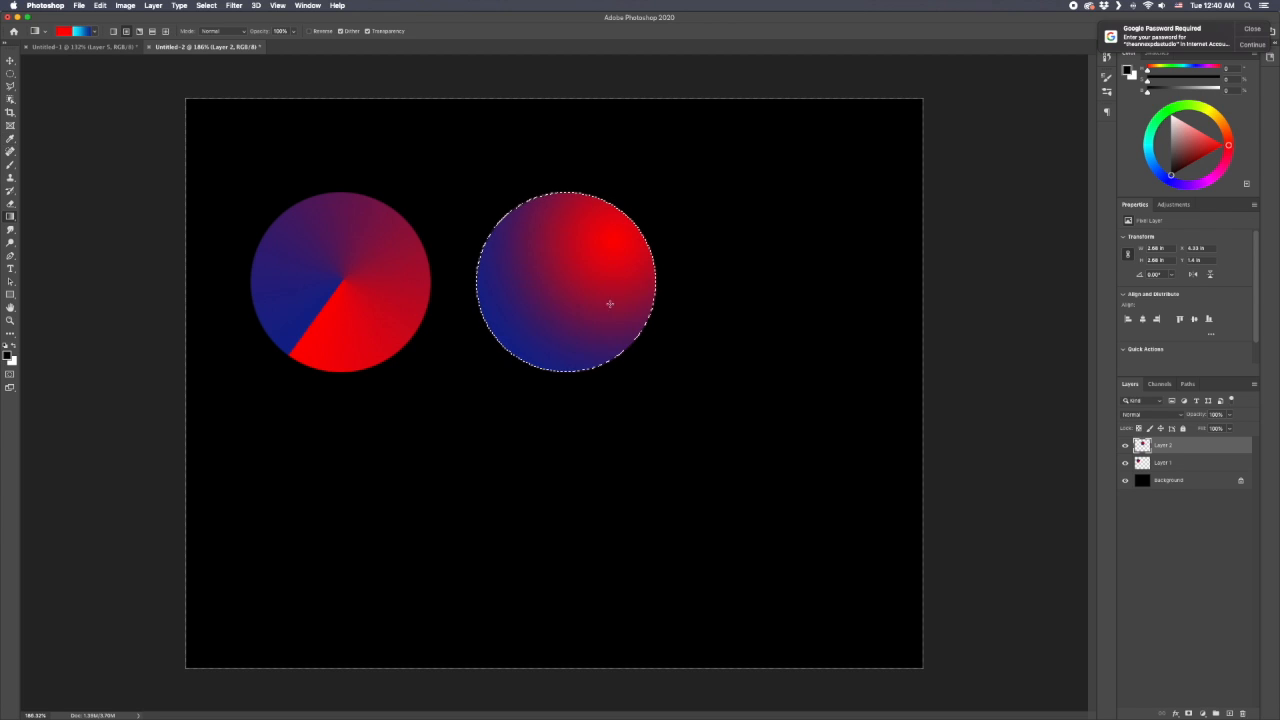
- Fill the second circle with the red-cyan-blue radial gradient, redrawing it from near the centre to the lower-left edge
{"action": "left_click_drag", "start_coordinate": [610, 227], "coordinate": [518, 330]}
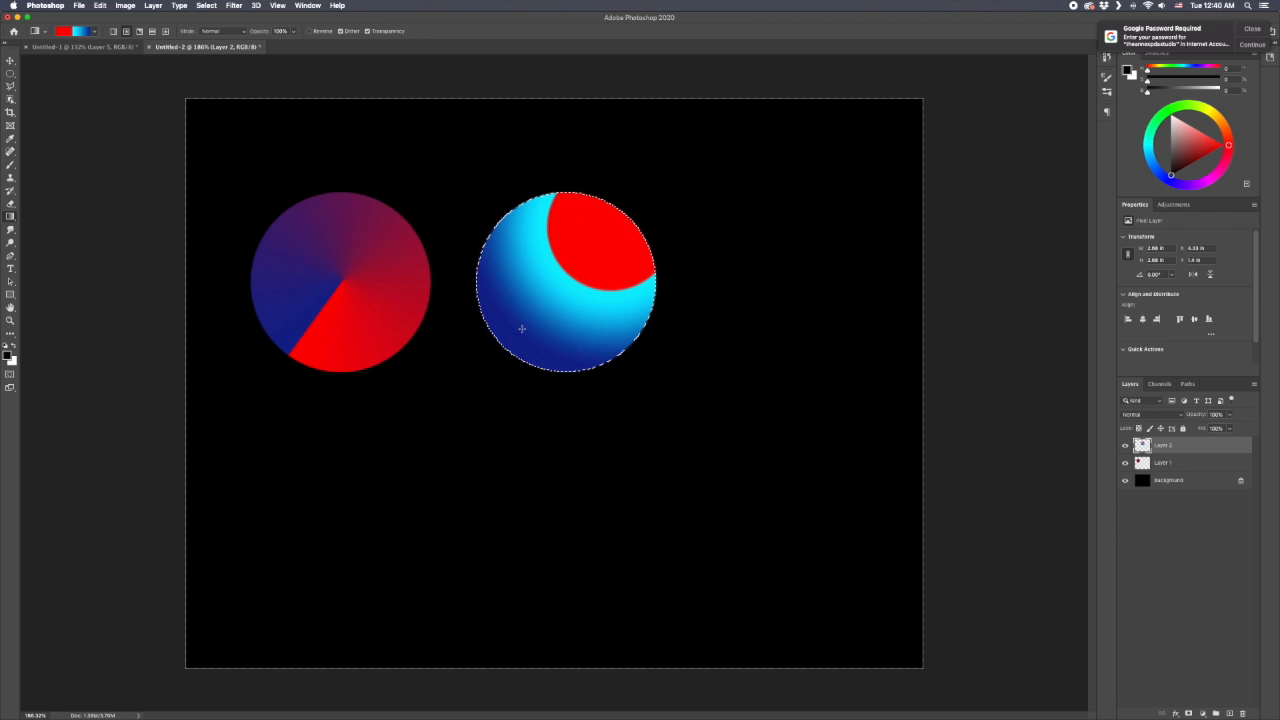
{"action": "left_click_drag", "start_coordinate": [597, 234], "coordinate": [510, 332]}
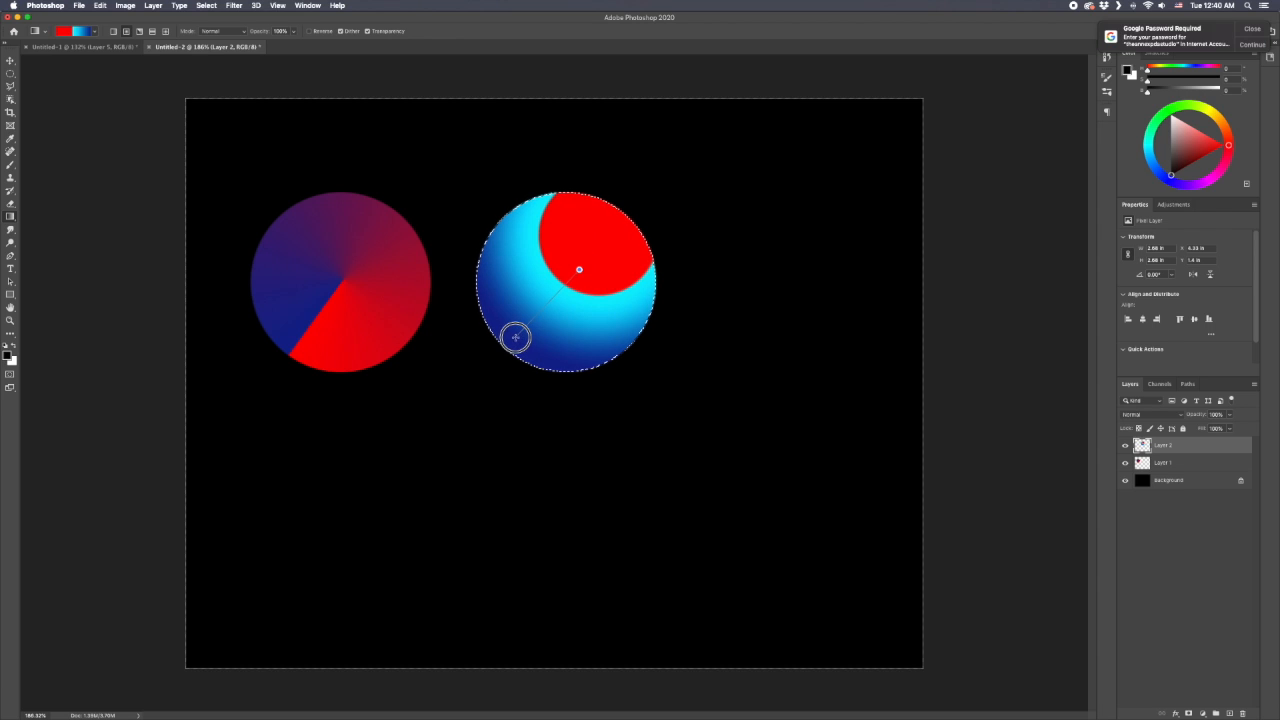
{"action": "left_click_drag", "start_coordinate": [515, 337], "coordinate": [515, 337]}
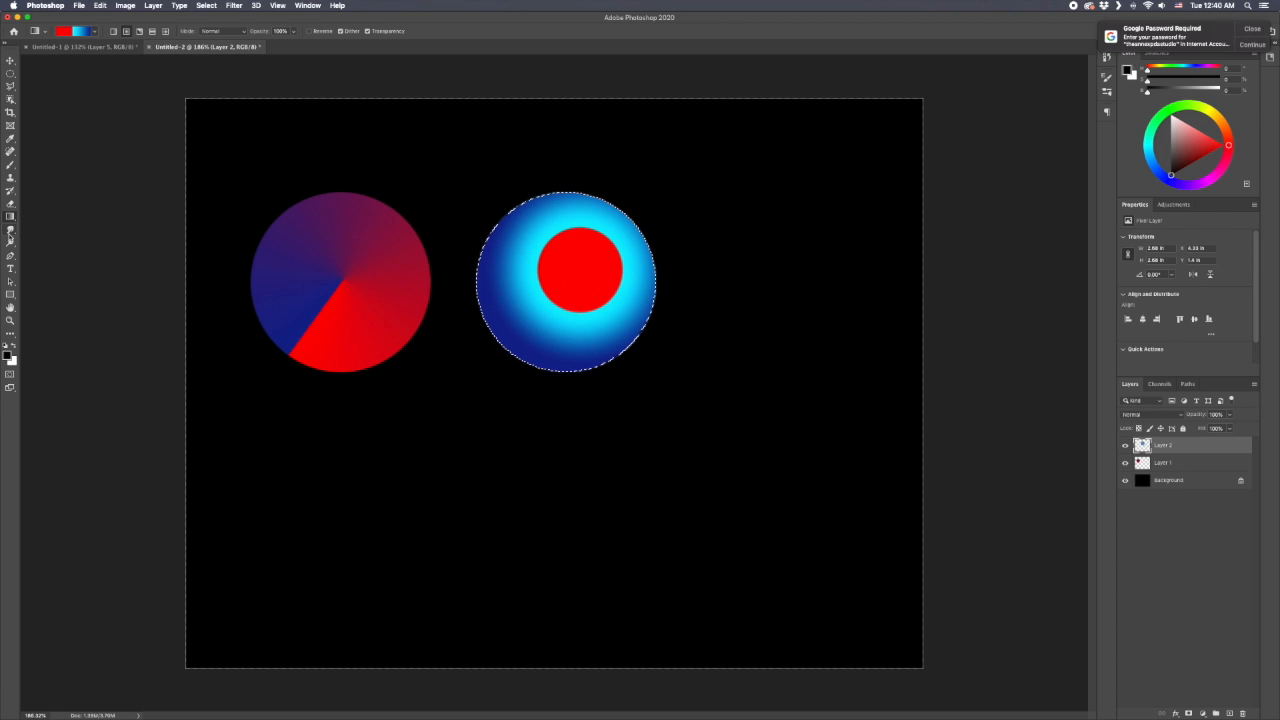
- Move the inner red stop and the cyan stop to about 30%, and refill the second circle with a smaller red core
{"action": "left_click", "coordinate": [75, 31]}
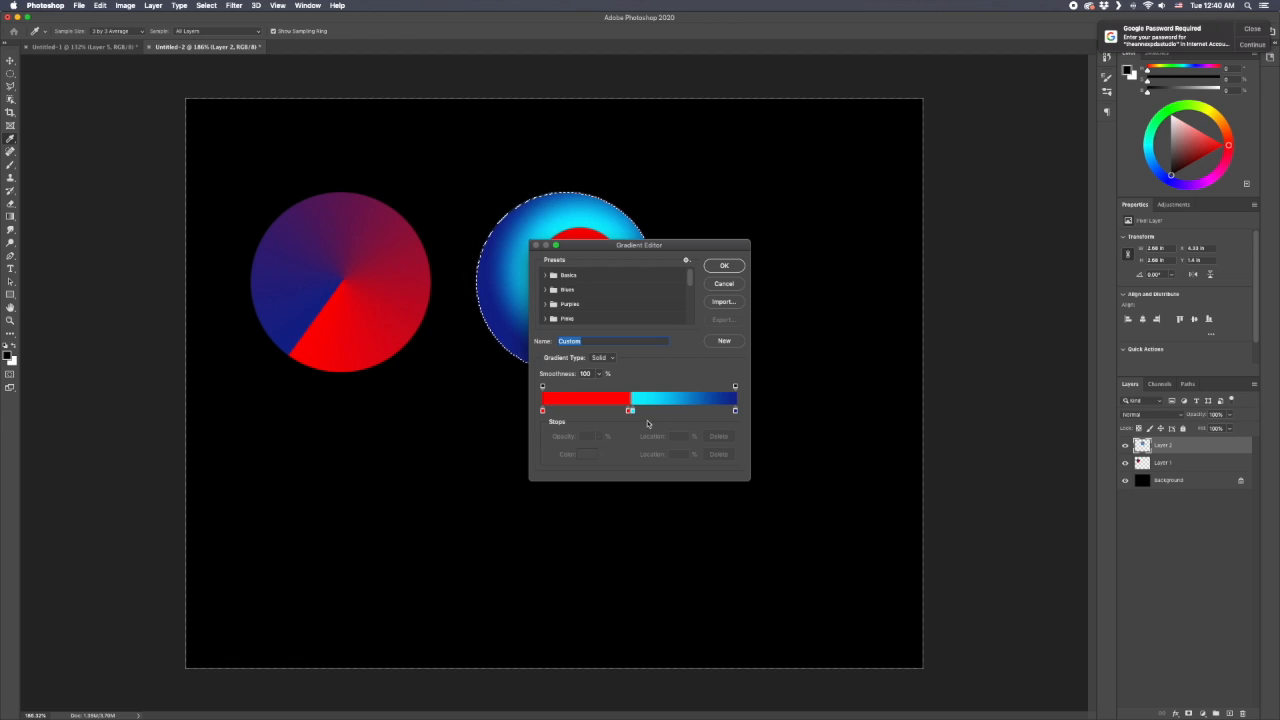
{"action": "left_click_drag", "start_coordinate": [629, 410], "coordinate": [597, 412]}
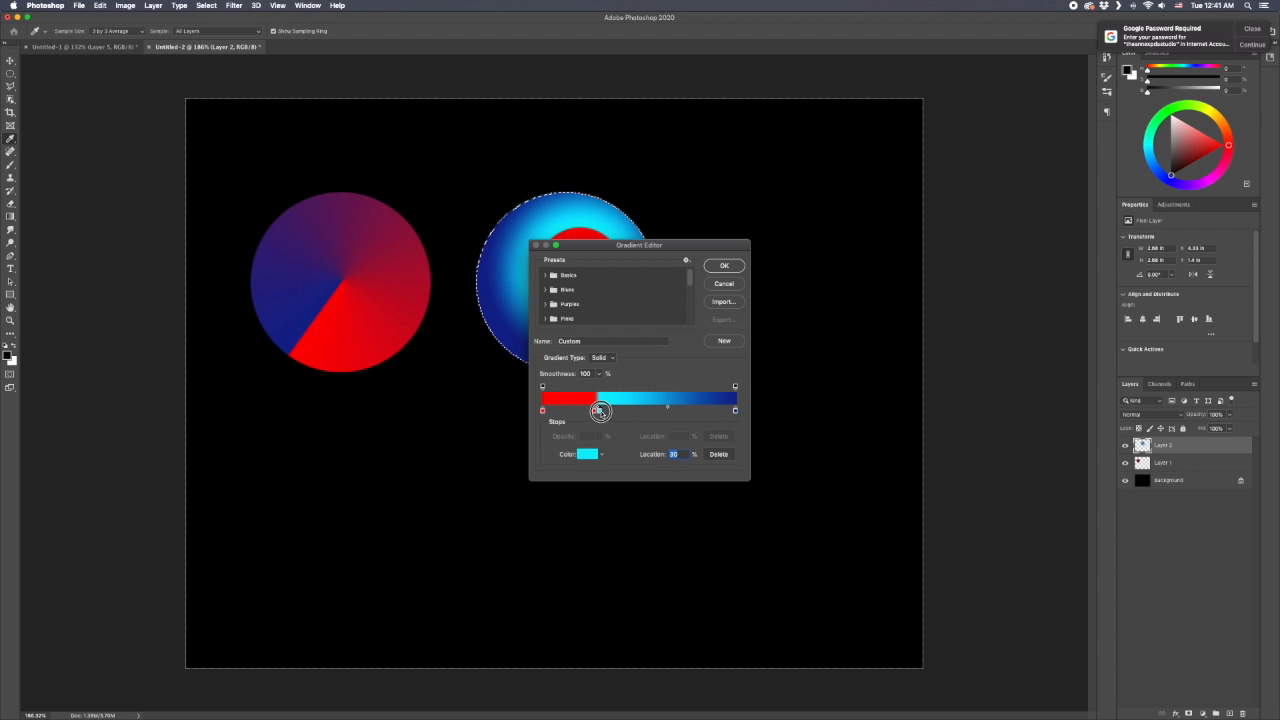
{"action": "left_click", "coordinate": [724, 266]}
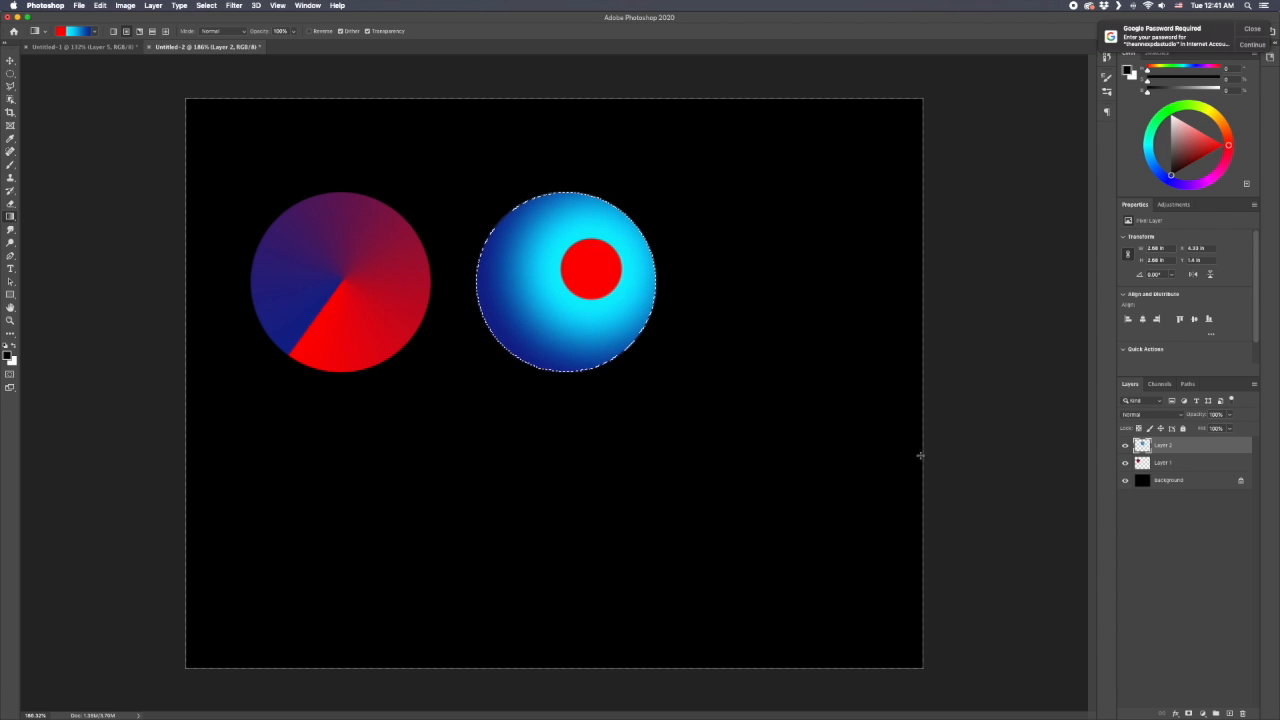
- On a new layer, fill a circular selection right of the second circle with the red-cyan-blue gradient in angle mode
{"action": "left_click", "coordinate": [1229, 712]}
{"action": "left_click_drag", "start_coordinate": [783, 284], "coordinate": [804, 248]}
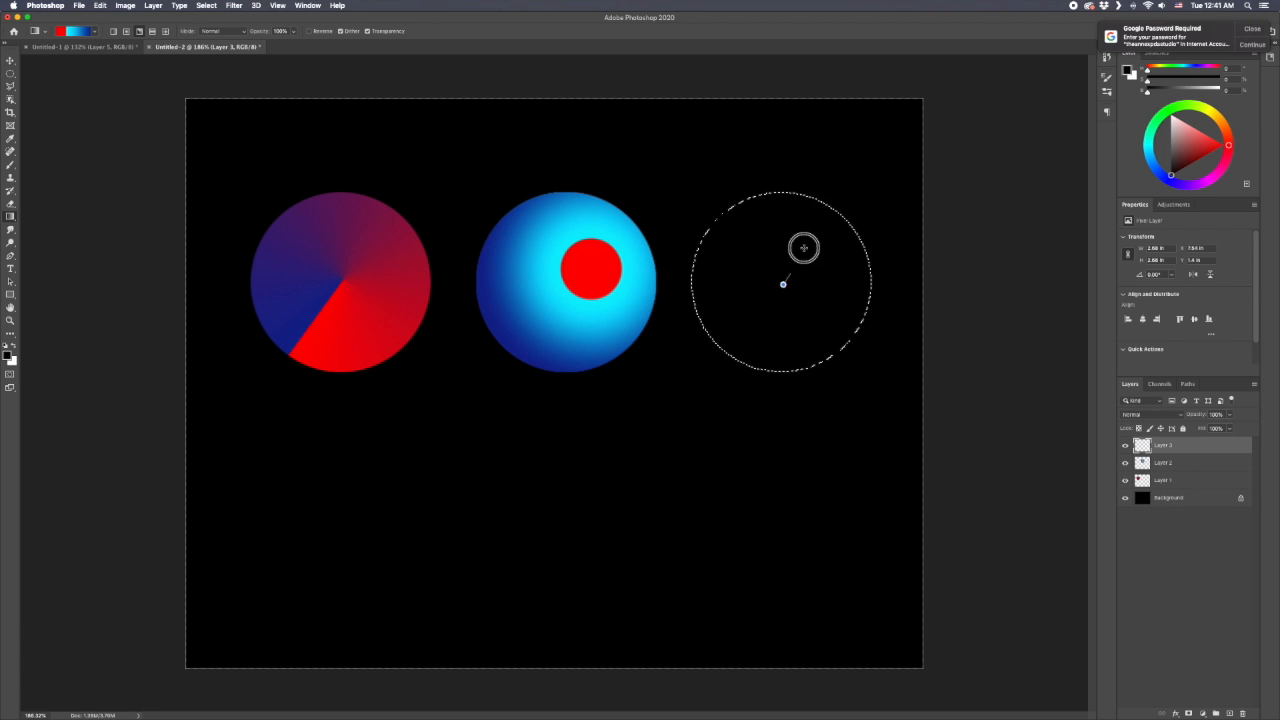
{"action": "left_click", "coordinate": [74, 31]}
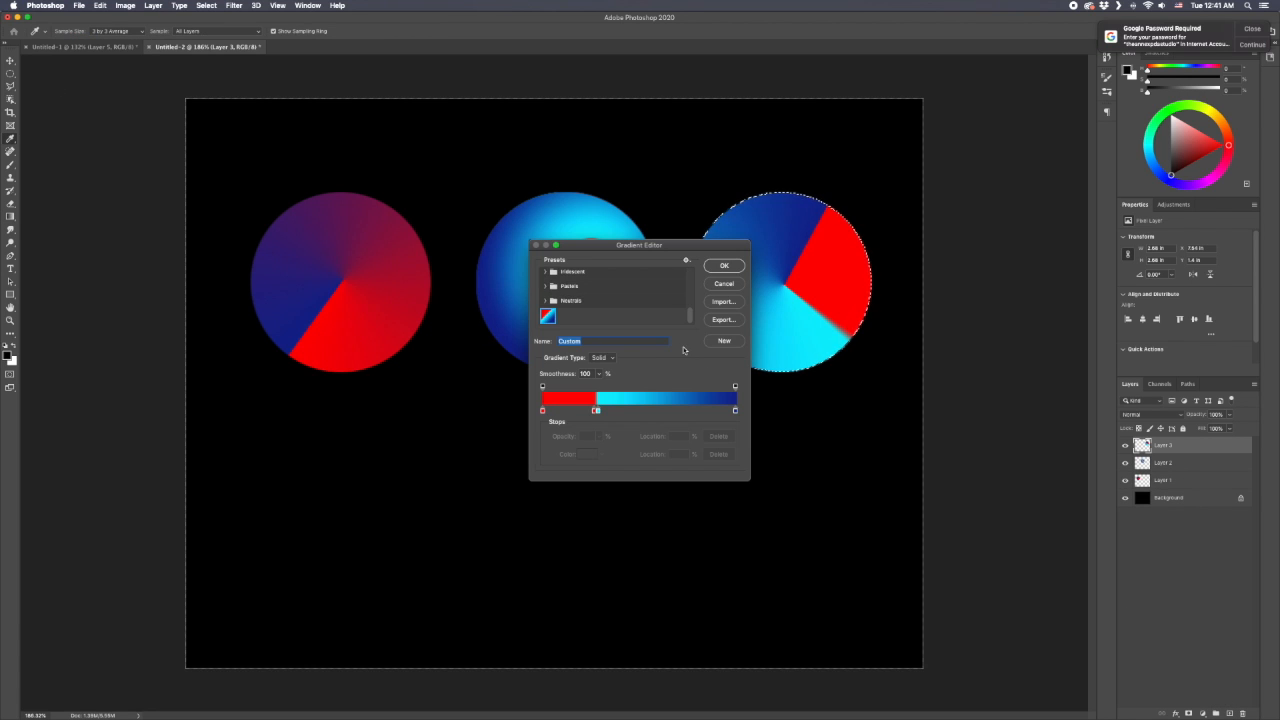
{"action": "left_click", "coordinate": [724, 265]}
- Add another layer and move the circular selection directly below the first circle
{"action": "left_click", "coordinate": [1229, 712]}
{"action": "left_click", "coordinate": [10, 73]}
{"action": "left_click_drag", "start_coordinate": [808, 316], "coordinate": [368, 540]}
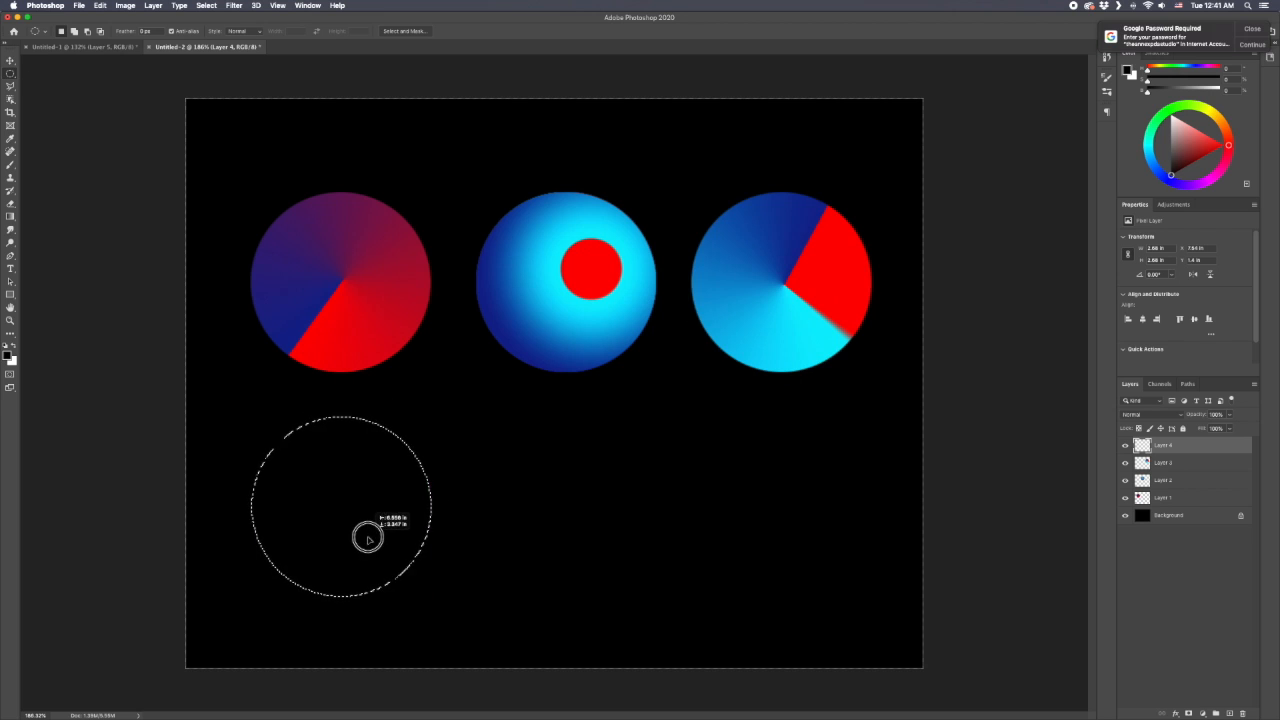
- Edit the current gradient and change its red start stop to a pale beige
{"action": "left_click", "coordinate": [10, 216]}
{"action": "left_click", "coordinate": [74, 31]}
{"action": "double_click", "coordinate": [542, 410]}
{"action": "left_click", "coordinate": [649, 371]}
{"action": "left_click", "coordinate": [541, 277]}
{"action": "left_click", "coordinate": [738, 262]}
- Rework the gradient's inner stops, shifting the cyan toward the middle and giving it a lighter tint
{"action": "left_click", "coordinate": [595, 410]}
{"action": "double_click", "coordinate": [627, 410]}
{"action": "left_click_drag", "start_coordinate": [595, 411], "coordinate": [661, 410]}
{"action": "left_click", "coordinate": [586, 275]}
{"action": "left_click", "coordinate": [738, 262]}
- Change the gradient's dark blue end stop to pale lavender and fill the lower-left circular selection with the angle gradient
{"action": "double_click", "coordinate": [735, 410]}
{"action": "left_click", "coordinate": [555, 277]}
{"action": "left_click", "coordinate": [738, 262]}
{"action": "left_click", "coordinate": [660, 411]}
{"action": "left_click", "coordinate": [724, 265]}
{"action": "left_click_drag", "start_coordinate": [339, 506], "coordinate": [338, 575]}
- On a new layer, move the selection below the second circle and fill it with the pastel gradient in radial mode
{"action": "left_click", "coordinate": [1229, 712]}
{"action": "left_click", "coordinate": [10, 73]}
{"action": "left_click_drag", "start_coordinate": [340, 506], "coordinate": [566, 506]}
{"action": "left_click", "coordinate": [10, 216]}
{"action": "left_click", "coordinate": [126, 31]}
{"action": "left_click_drag", "start_coordinate": [593, 463], "coordinate": [482, 570]}
- Add a new layer and move the circular selection below the third circle
{"action": "left_click", "coordinate": [1229, 712]}
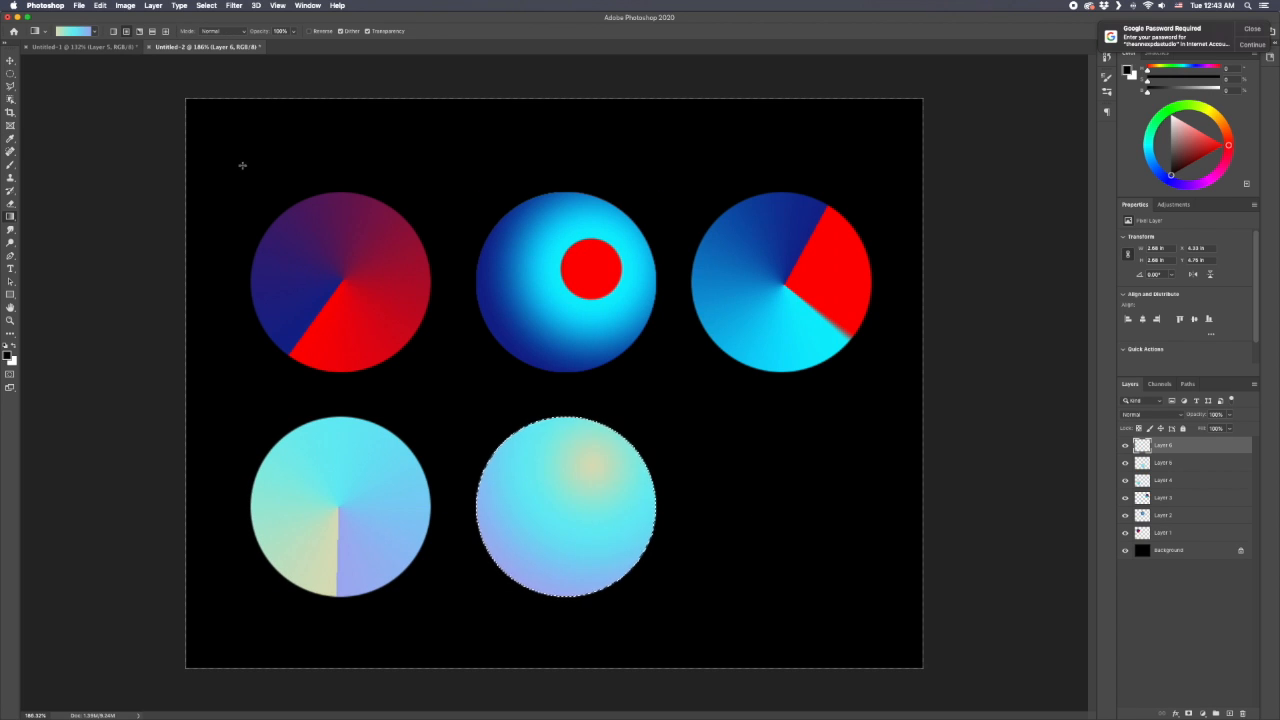
{"action": "left_click", "coordinate": [74, 31]}
{"action": "left_click", "coordinate": [724, 265]}
{"action": "left_click", "coordinate": [10, 73]}
{"action": "left_click_drag", "start_coordinate": [566, 537], "coordinate": [780, 537]}
- Remove the gradient's lavender end stop and move the cyan stop toward the end of the gradient
{"action": "left_click", "coordinate": [10, 216]}
{"action": "left_click", "coordinate": [74, 31]}
{"action": "left_click_drag", "start_coordinate": [735, 410], "coordinate": [735, 455]}
{"action": "left_click_drag", "start_coordinate": [634, 410], "coordinate": [711, 416]}
- Change the gradient's pale beige start stop to a deeper tan orange and apply the edited gradient
{"action": "double_click", "coordinate": [542, 410]}
{"action": "left_click", "coordinate": [642, 381]}
{"action": "left_click", "coordinate": [572, 291]}
{"action": "left_click", "coordinate": [716, 262]}
{"action": "left_click", "coordinate": [724, 265]}
- Fill the lower-right circular selection with the tan-to-cyan gradient, finishing in angle mode from its centre to its lower-left edge
{"action": "left_click_drag", "start_coordinate": [788, 504], "coordinate": [880, 560]}
{"action": "left_click_drag", "start_coordinate": [808, 446], "coordinate": [722, 575]}
{"action": "left_click", "coordinate": [139, 31]}
{"action": "left_click_drag", "start_coordinate": [782, 508], "coordinate": [746, 591]}
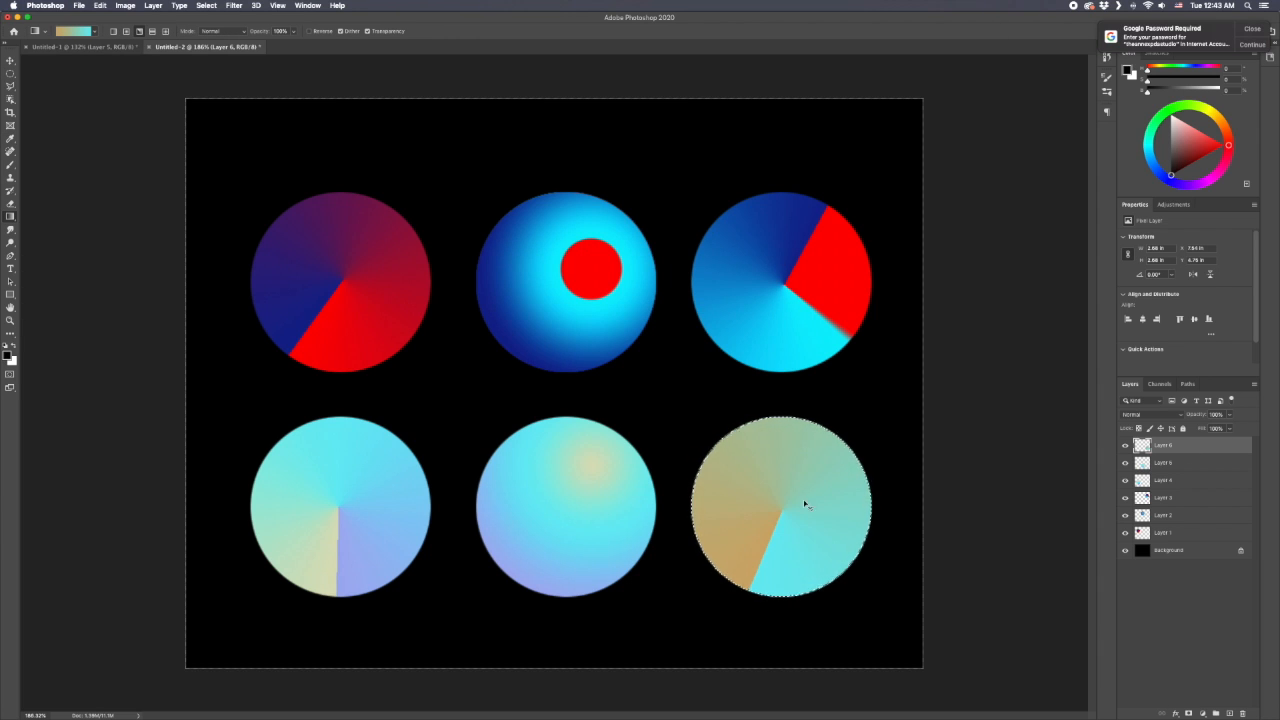